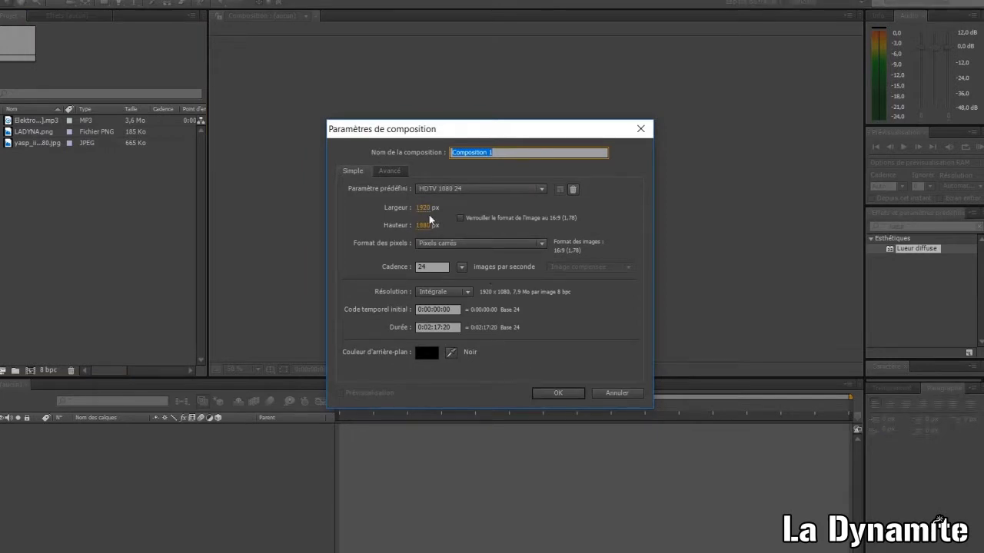
Create the HDTV 1080 24 composition with its current settings and add a full-size black solid named "cercle".
left_click(548, 395)
right_click(282, 447)
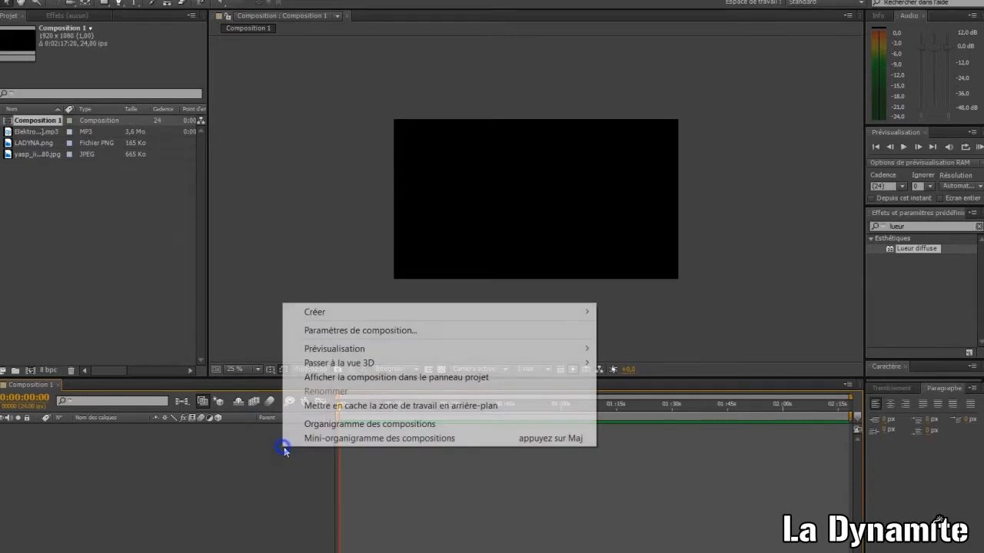
mouse_move(400, 313)
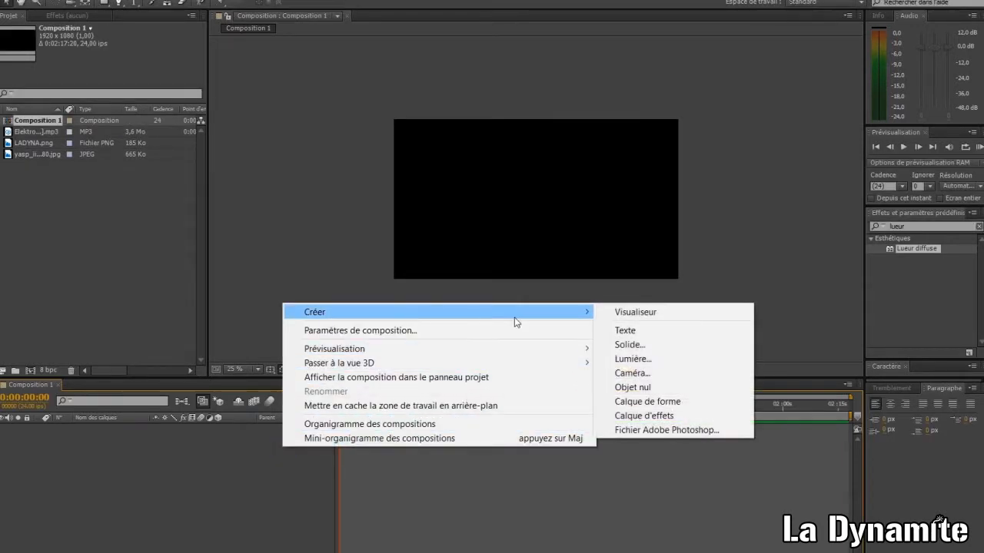
left_click(641, 344)
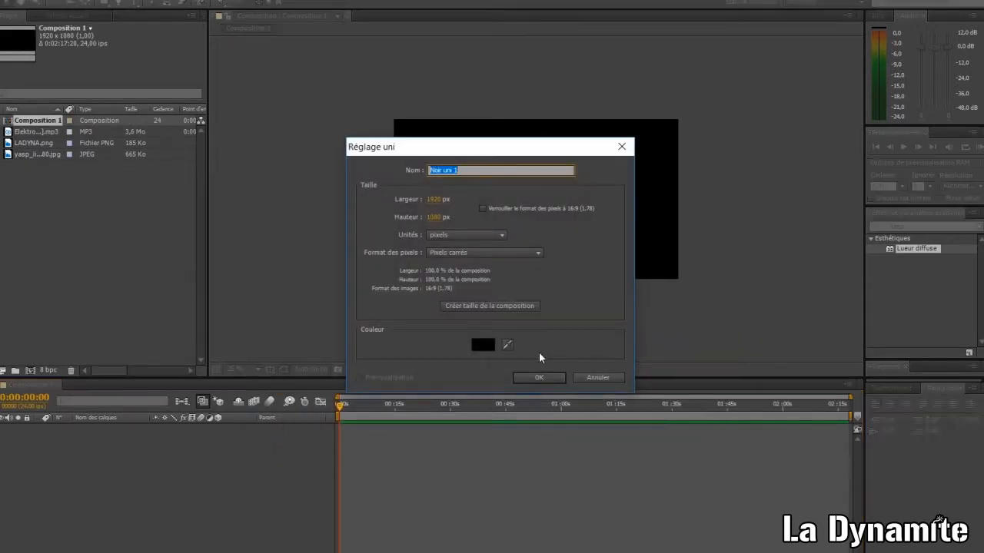
type("cercle")
key("Return")
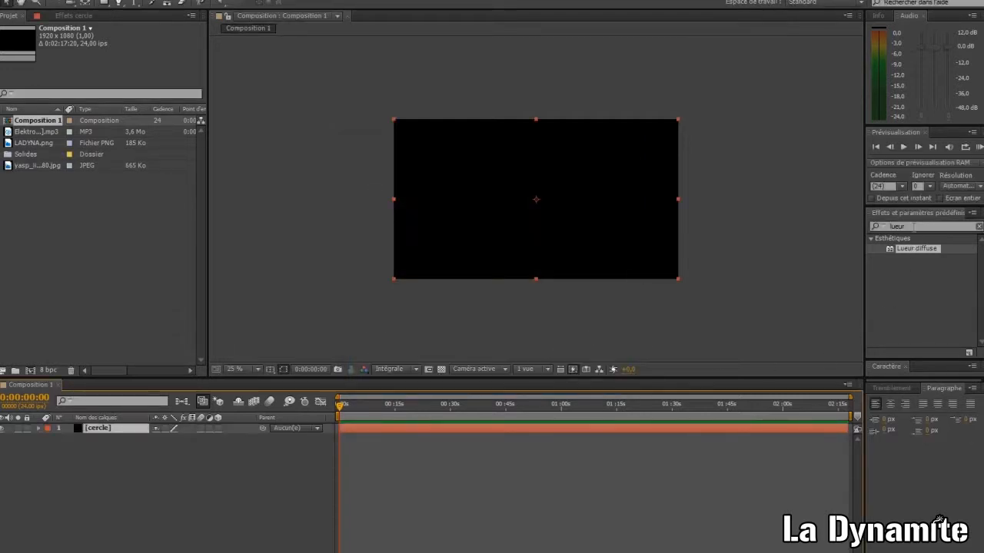
Apply the Cercle effect to the cercle solid and set its radius (Rayon) to 275.
double_click(913, 225)
type("cercle")
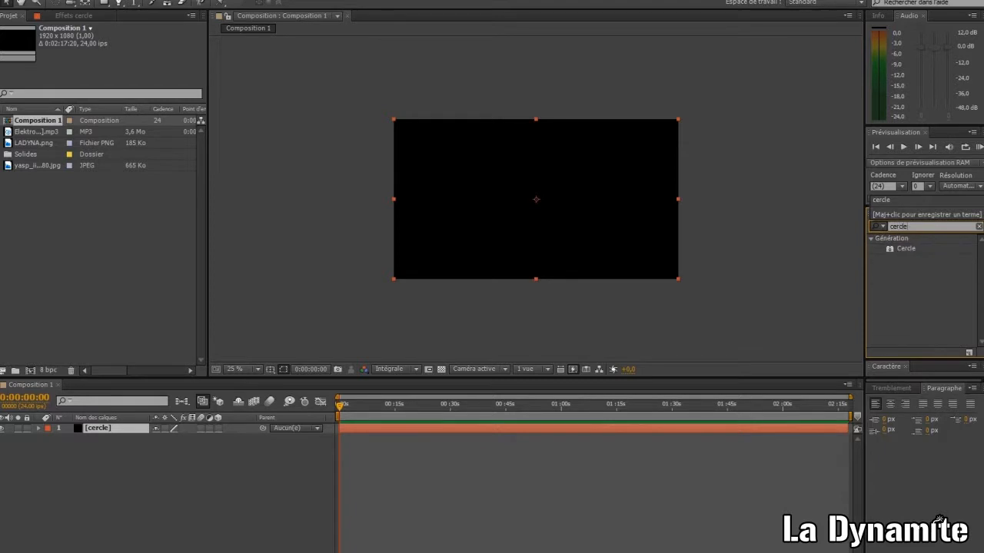
left_click_drag(904, 250, 505, 233)
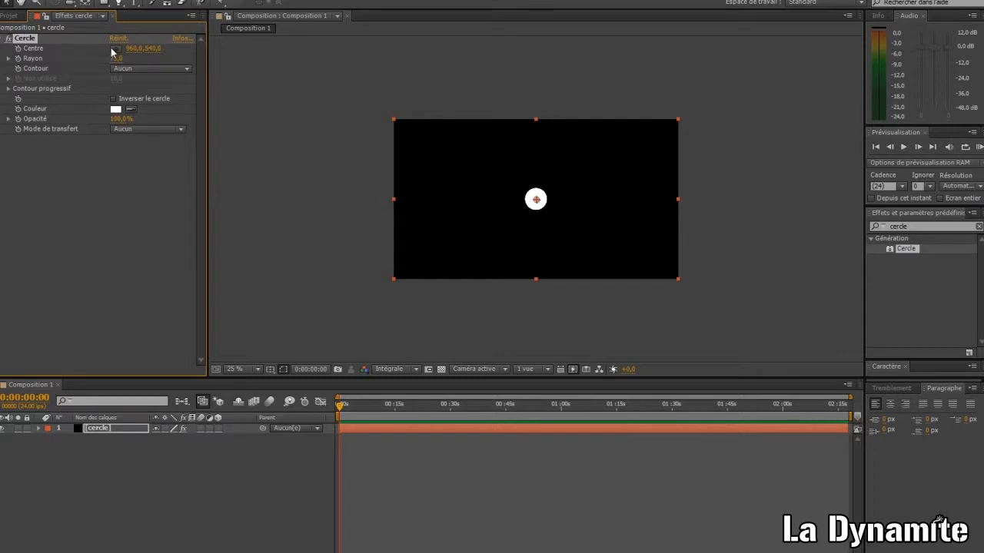
left_click(116, 59)
type("275")
left_click(107, 164)
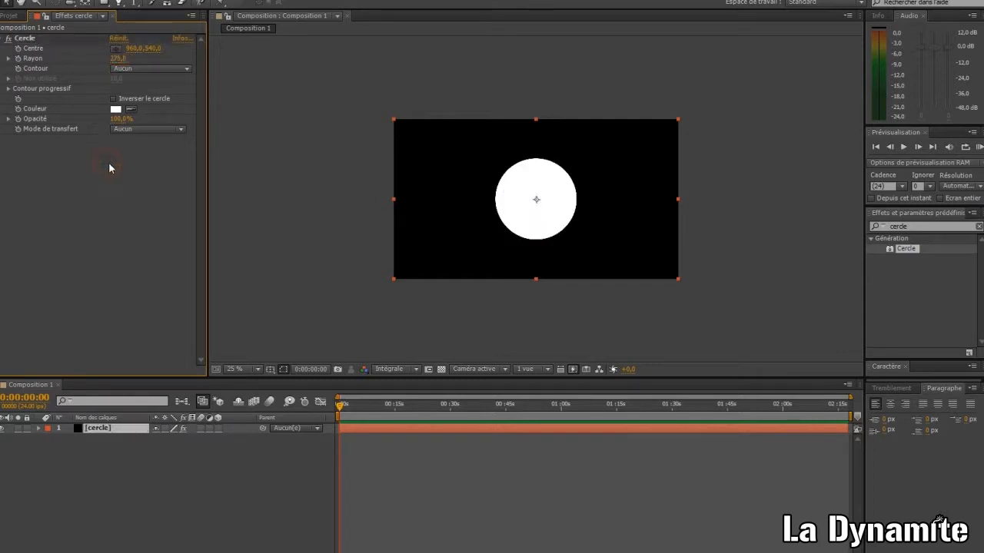
Find the Lueur diffuse effect by searching "lueur" and apply it to the cercle layer.
double_click(886, 227)
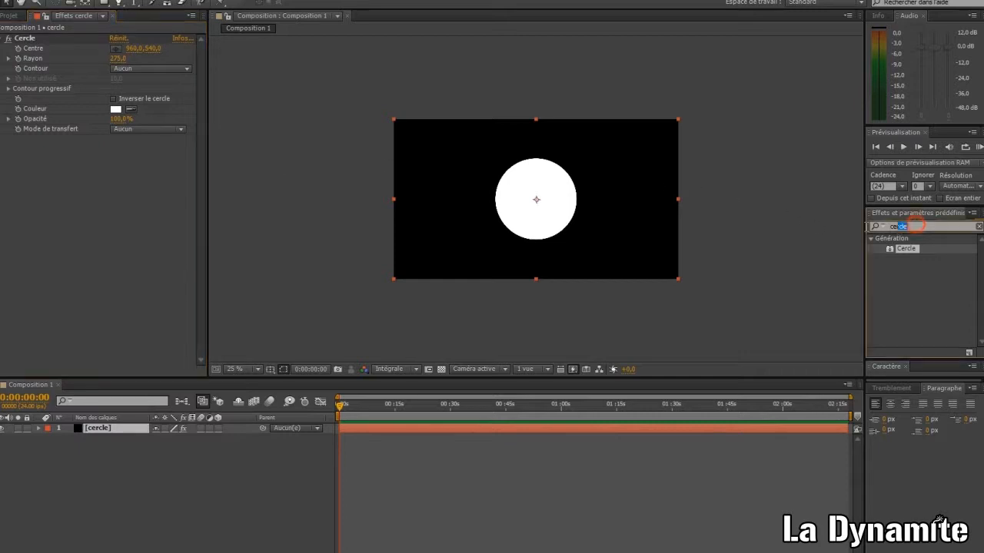
type("glo")
key("BackSpace")
key("BackSpace")
key("BackSpace")
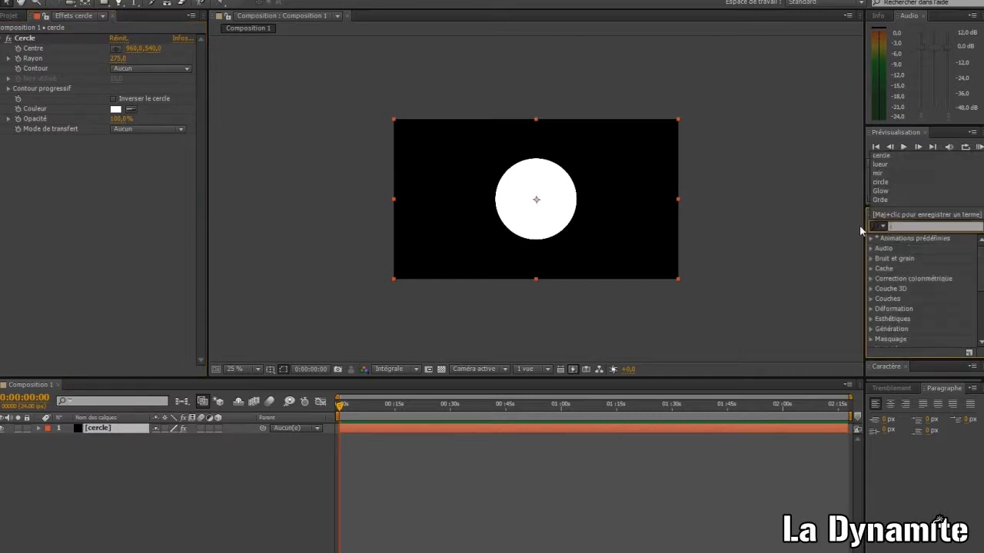
type("lueur")
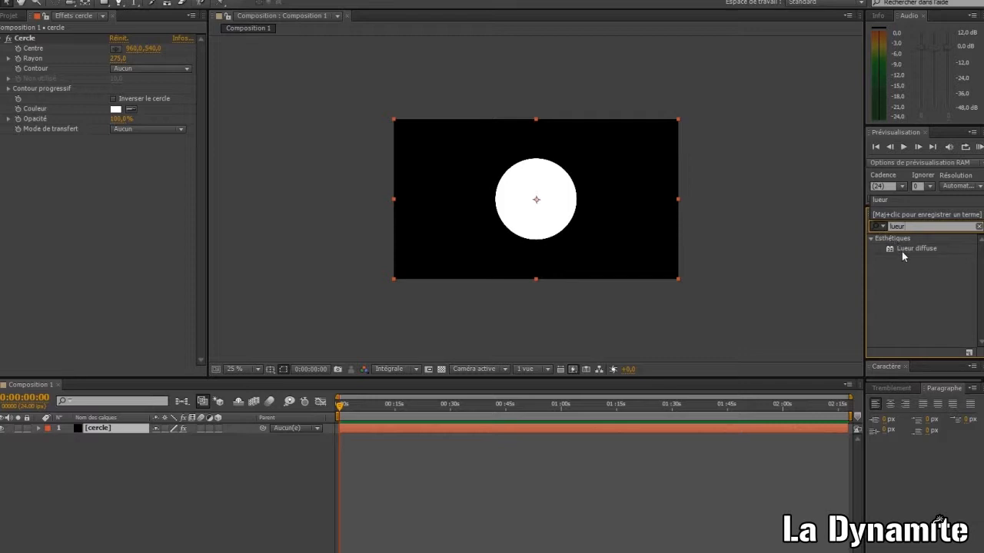
left_click(901, 253)
left_click_drag(884, 250, 362, 429)
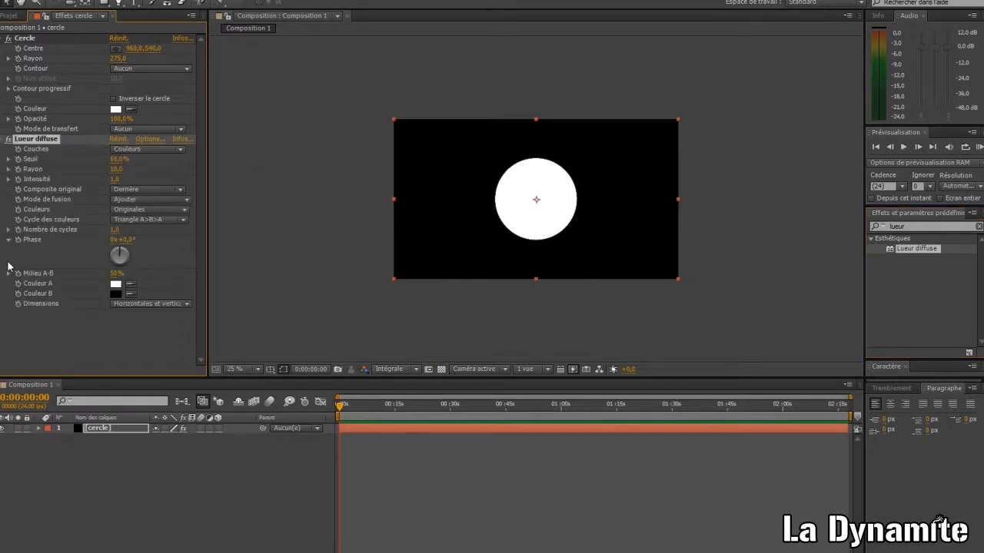
Set the Lueur diffuse effect's Composite original to Devant and its Mode de fusion to Aucun.
left_click(151, 190)
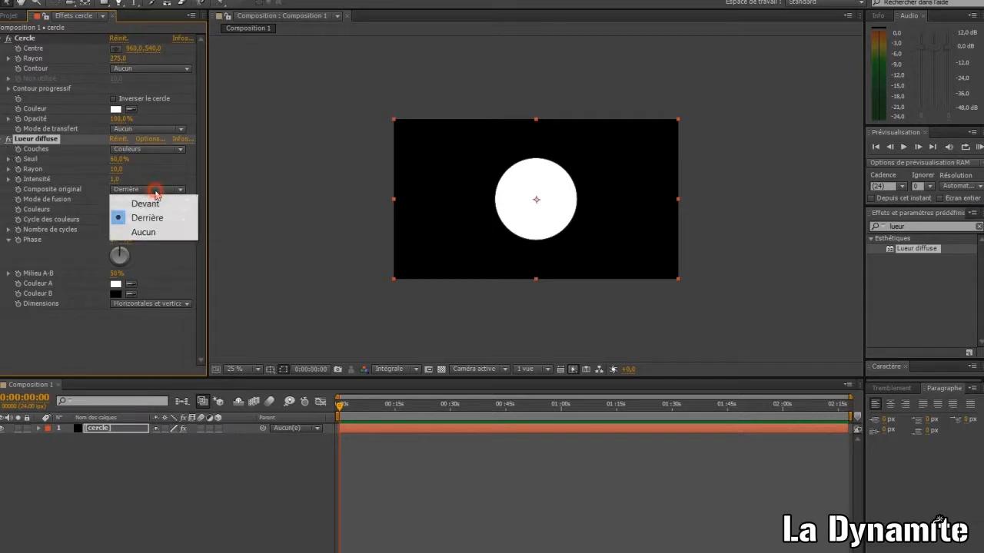
left_click(5, 39)
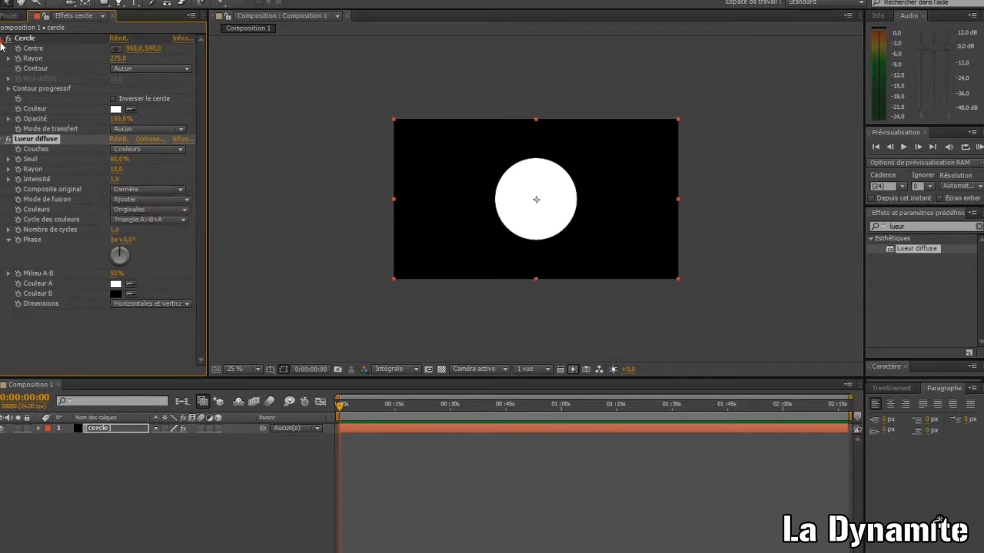
left_click(5, 38)
left_click(127, 99)
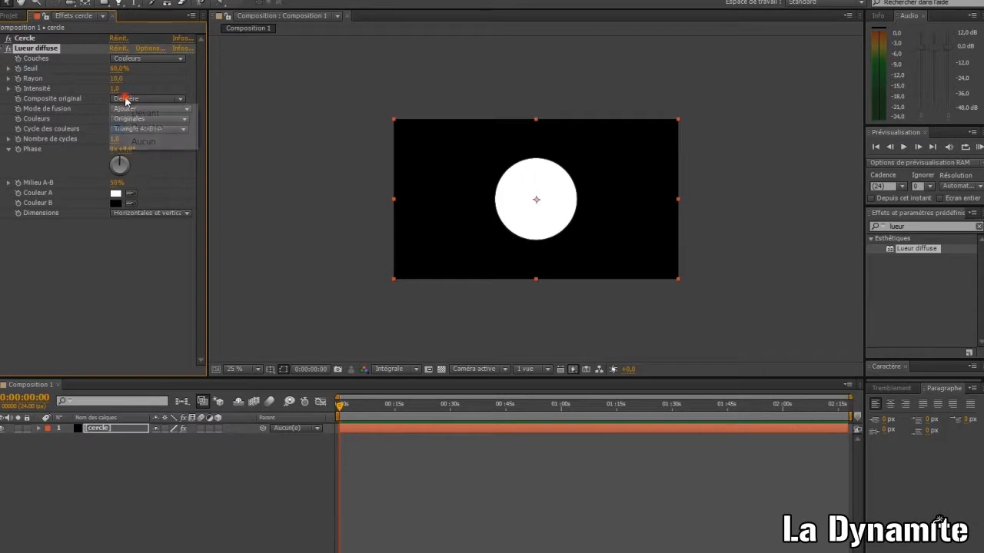
left_click(129, 113)
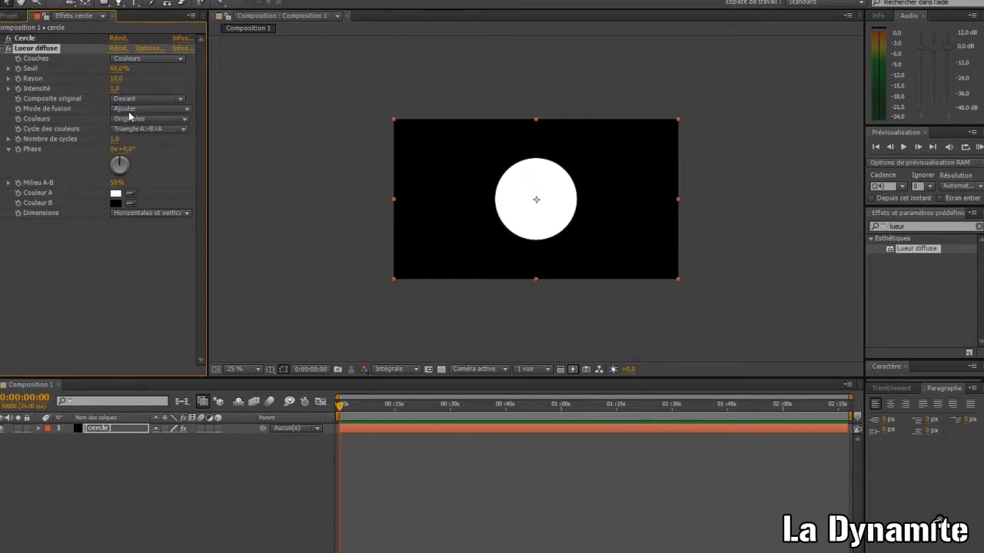
left_click(127, 109)
left_click(138, 124)
Add a second black solid with the default name and size, and apply the Spectre audio effect to it.
right_click(317, 465)
mouse_move(402, 336)
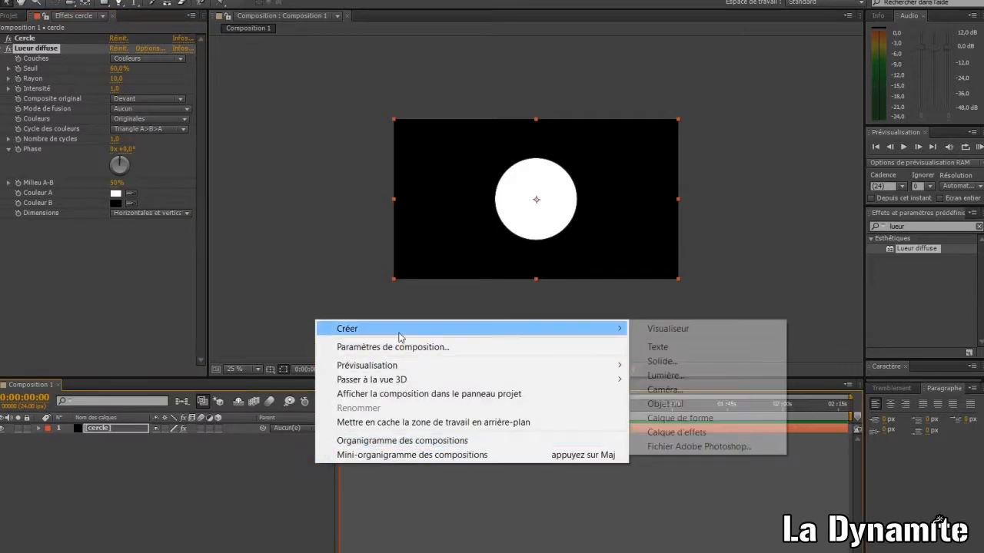
left_click(691, 362)
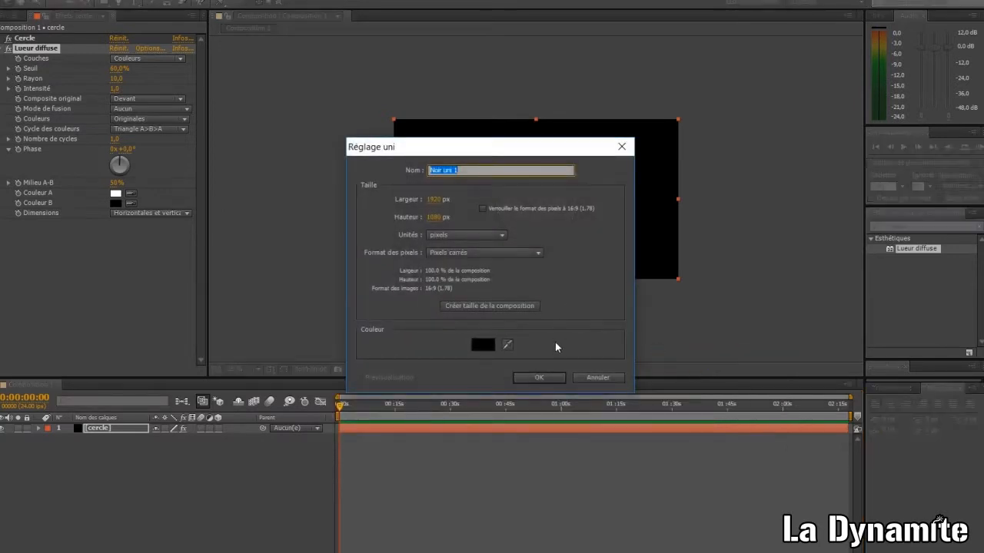
left_click(537, 375)
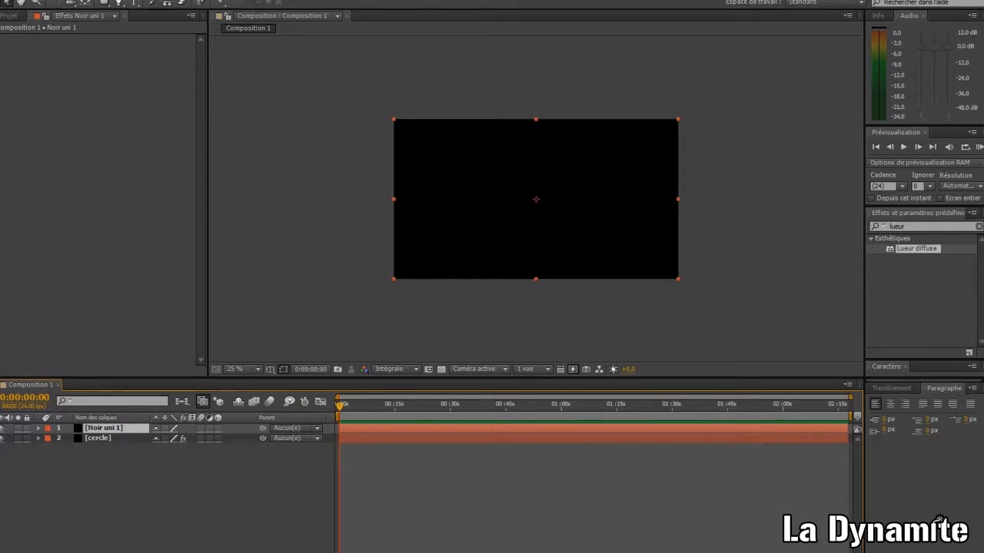
left_click(170, 1)
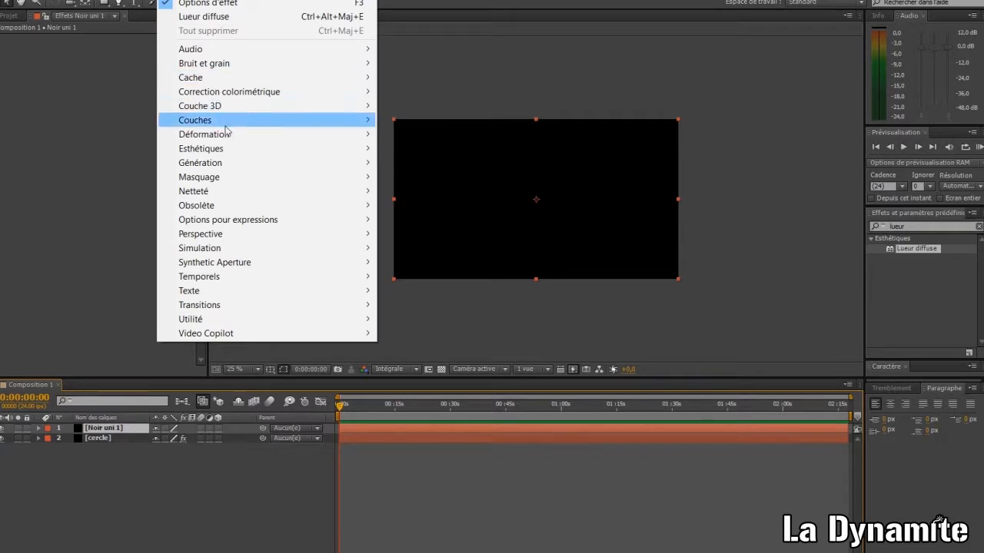
mouse_move(229, 152)
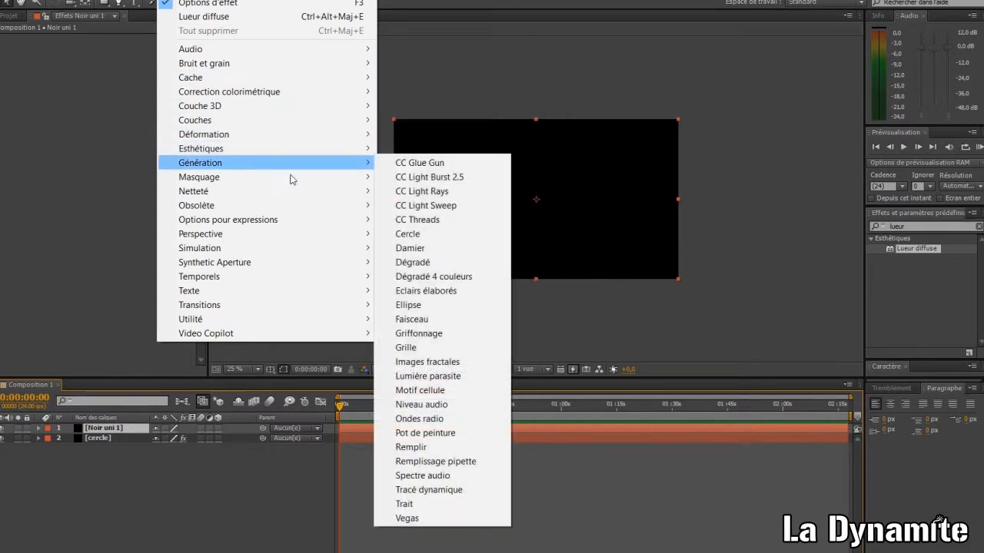
left_click(422, 475)
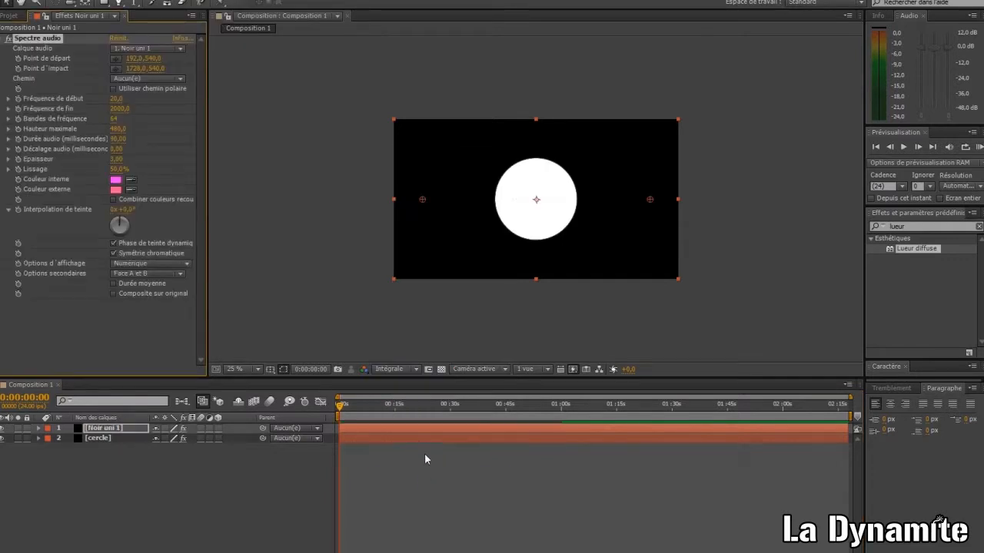
Set the audio spectrum's horizontal start point (Point de départ) to 0 and its end point (Point d'impact) to 1920.
scroll(439, 211, "up", 2)
left_click(138, 59)
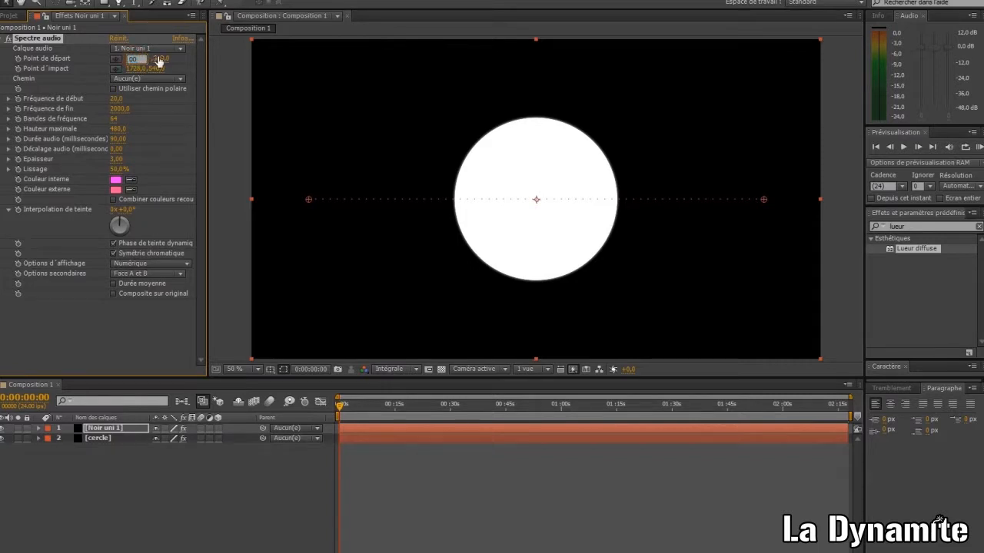
type("00")
left_click(136, 68)
type("1920")
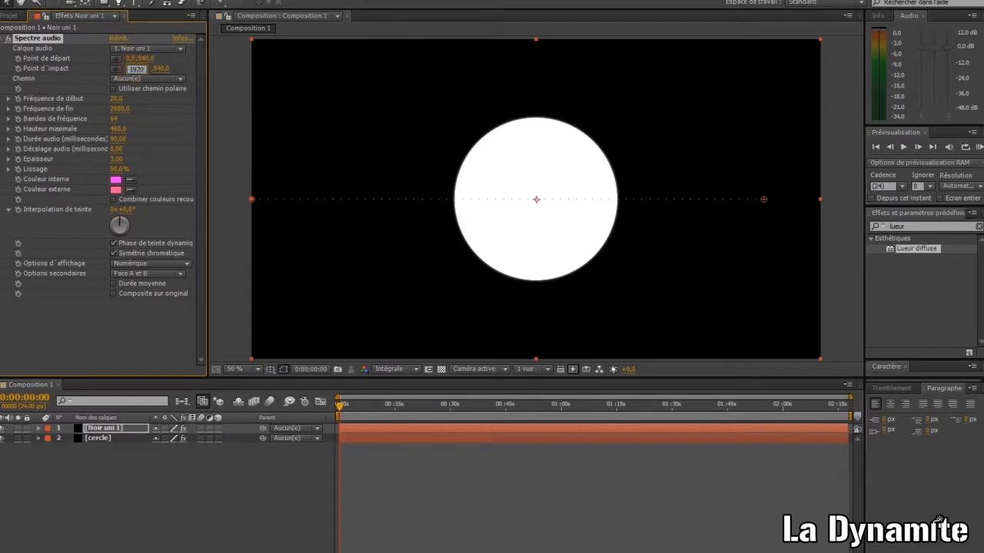
left_click(220, 95)
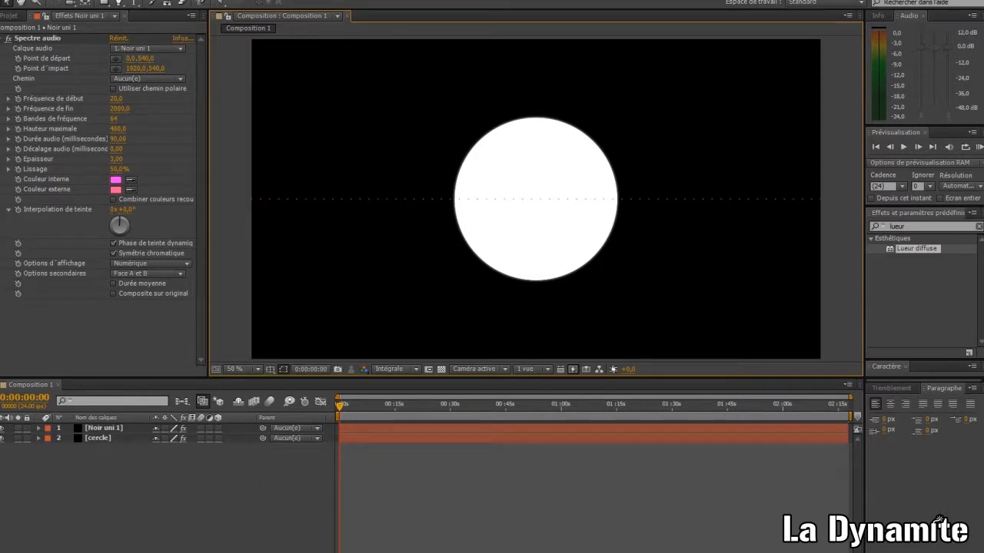
left_click(171, 0)
mouse_move(139, 0)
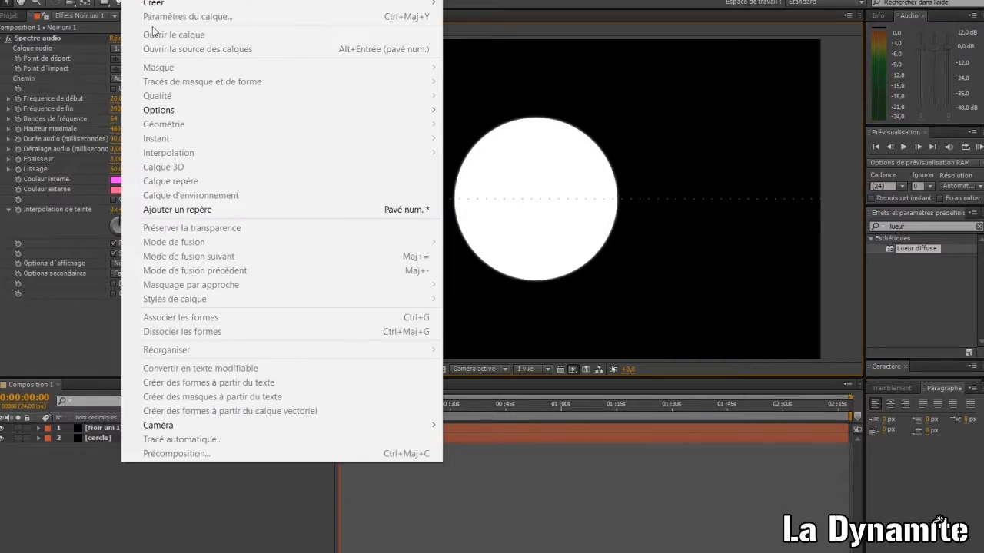
mouse_move(173, 0)
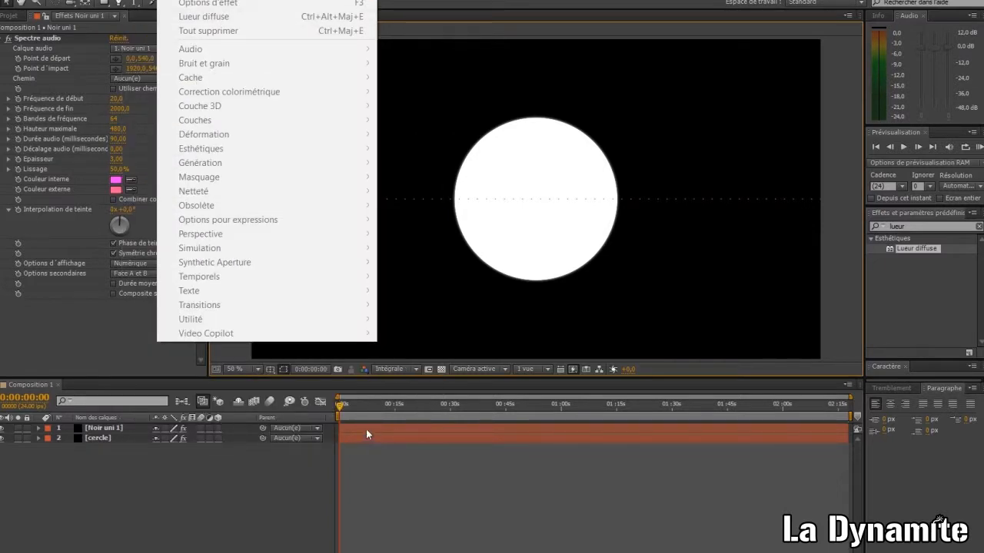
Apply the Coordonnées polaires distortion effect to the Noir uni 1 layer.
left_click(366, 429)
left_click(172, 0)
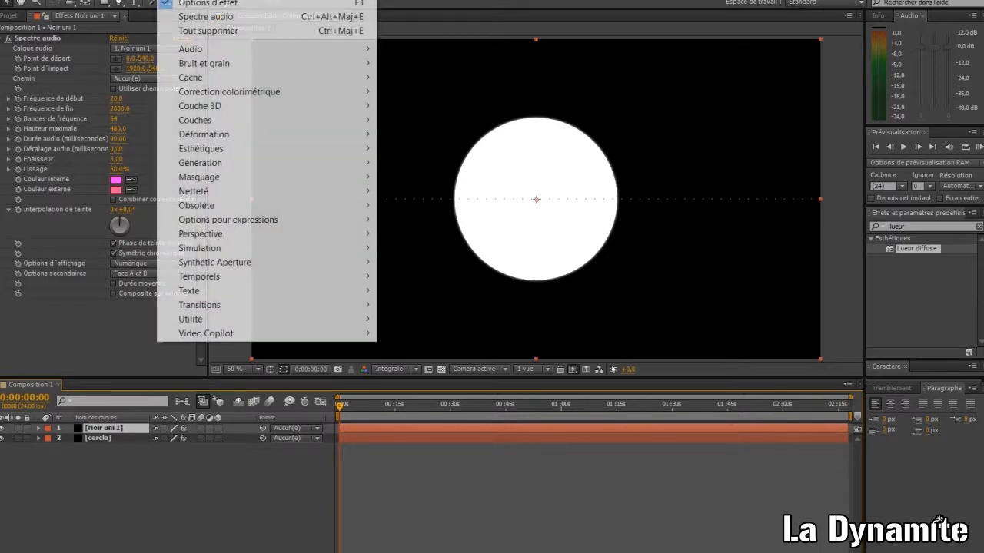
mouse_move(350, 94)
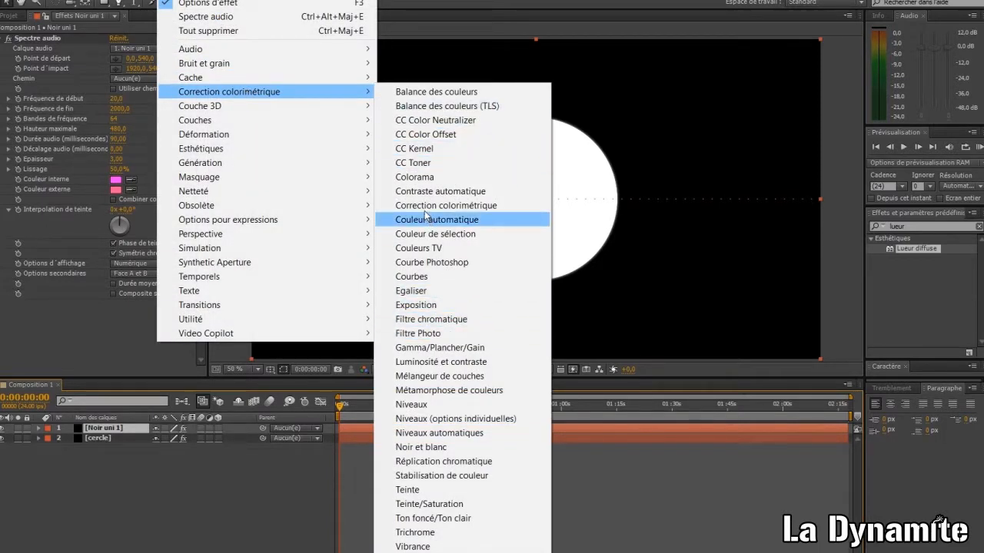
mouse_move(325, 141)
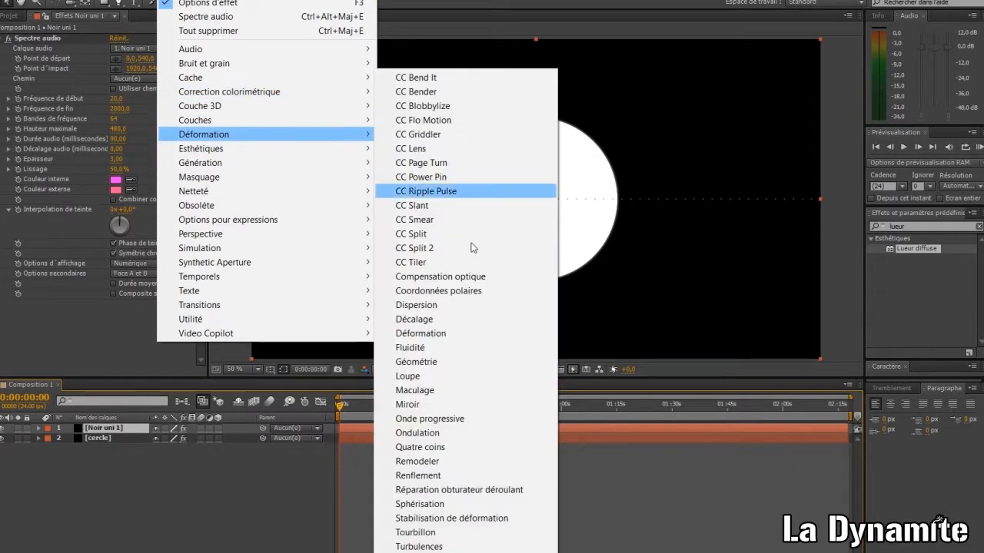
left_click(474, 294)
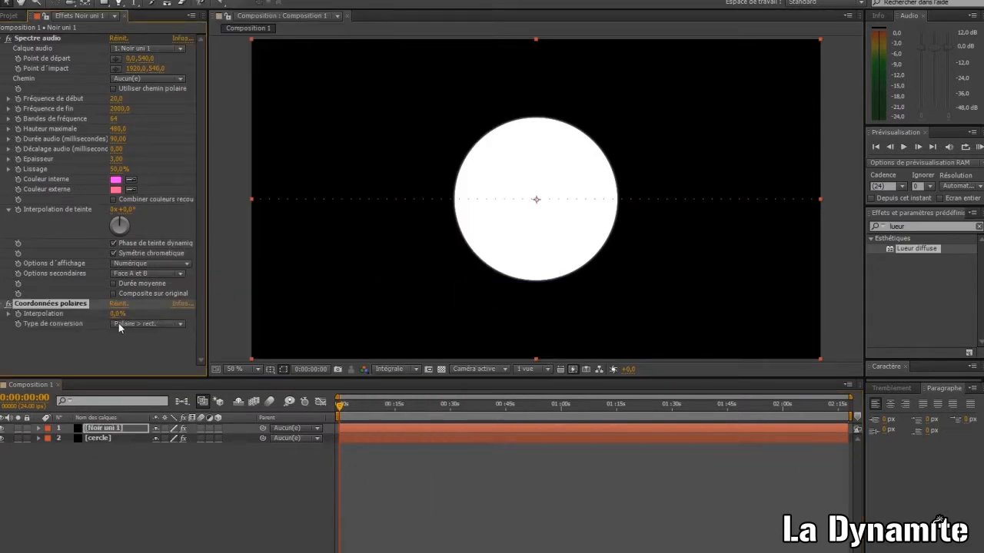
Set the Coordonnées polaires interpolation to 100% and its conversion type to Rect. -> polaire.
left_click_drag(116, 314, 192, 316)
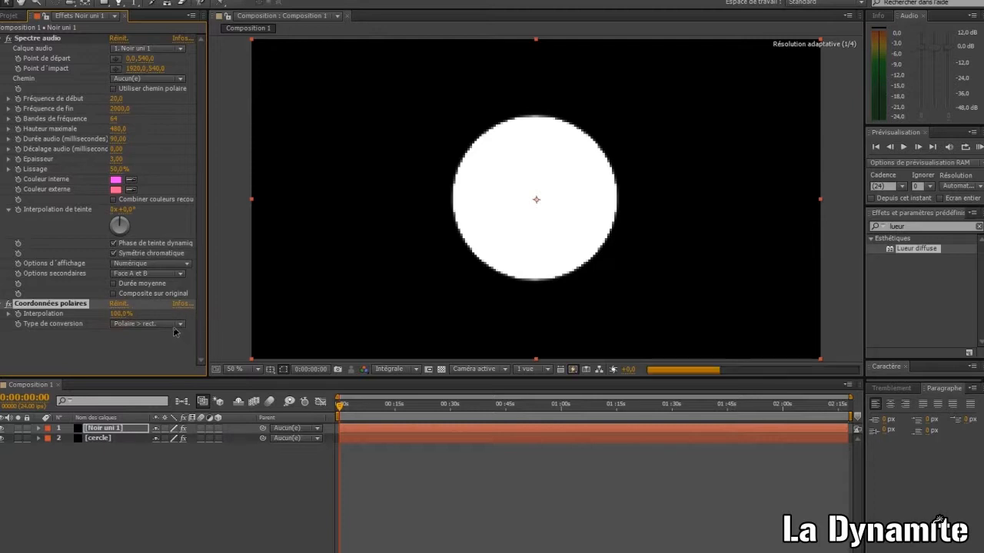
left_click(177, 323)
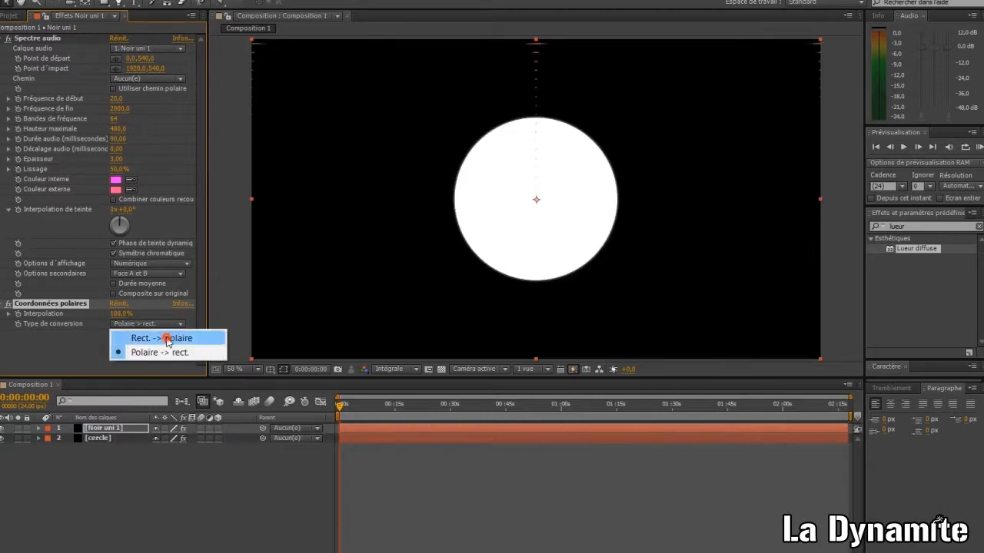
left_click(165, 339)
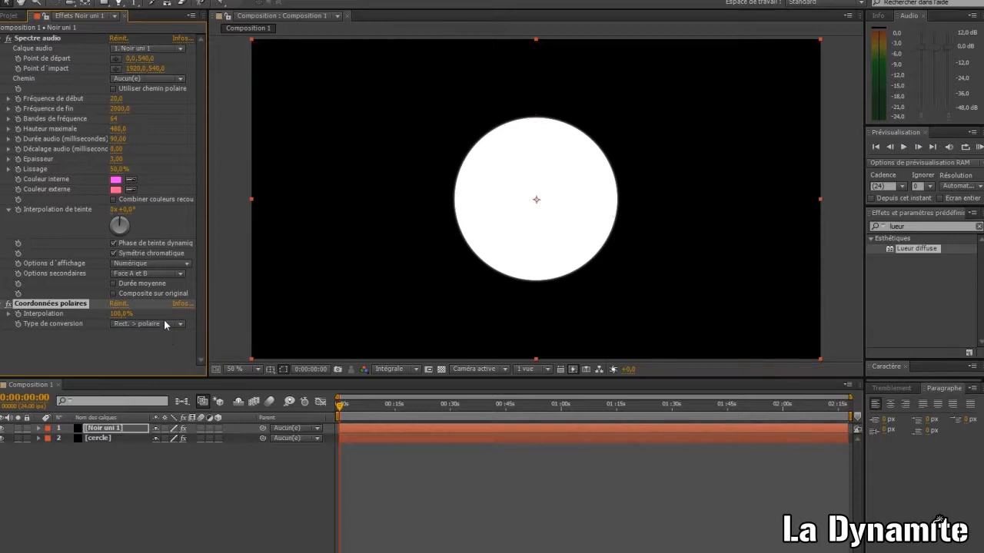
Set the audio spectrum's Fréquence de fin to 250 and hide the cercle layer.
left_click(119, 108)
type("250")
left_click(168, 216)
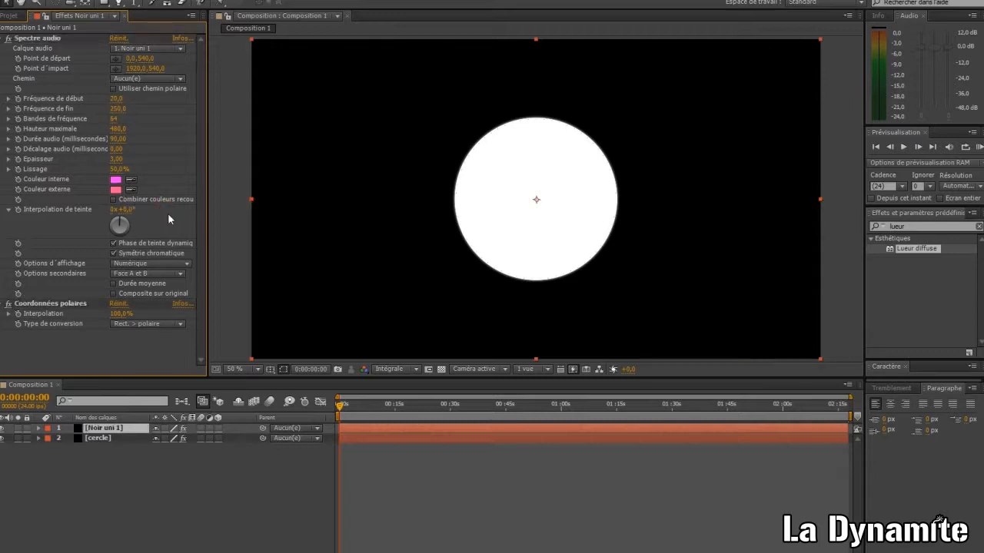
left_click(4, 438)
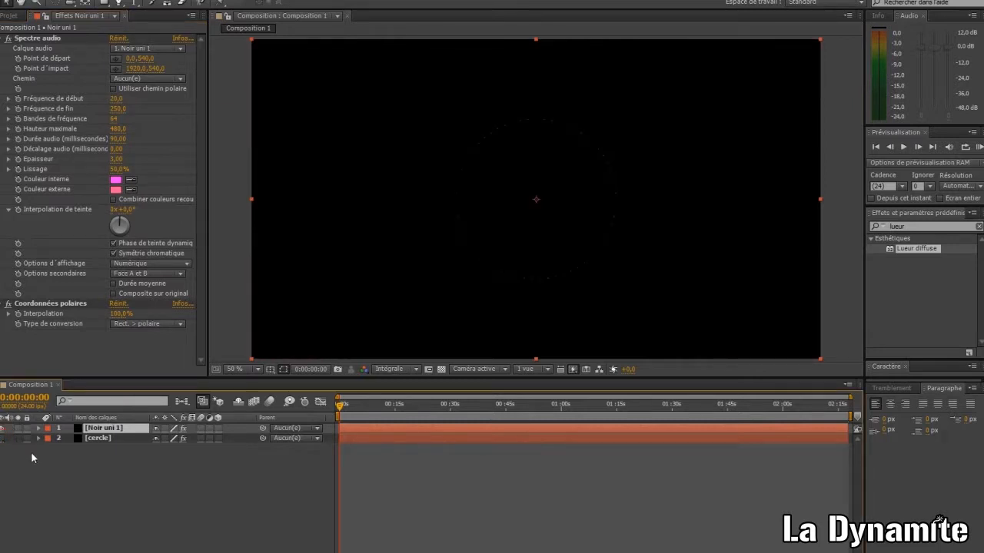
Move the cercle layer above the Noir uni 1 layer in the layer stack.
left_click(92, 437)
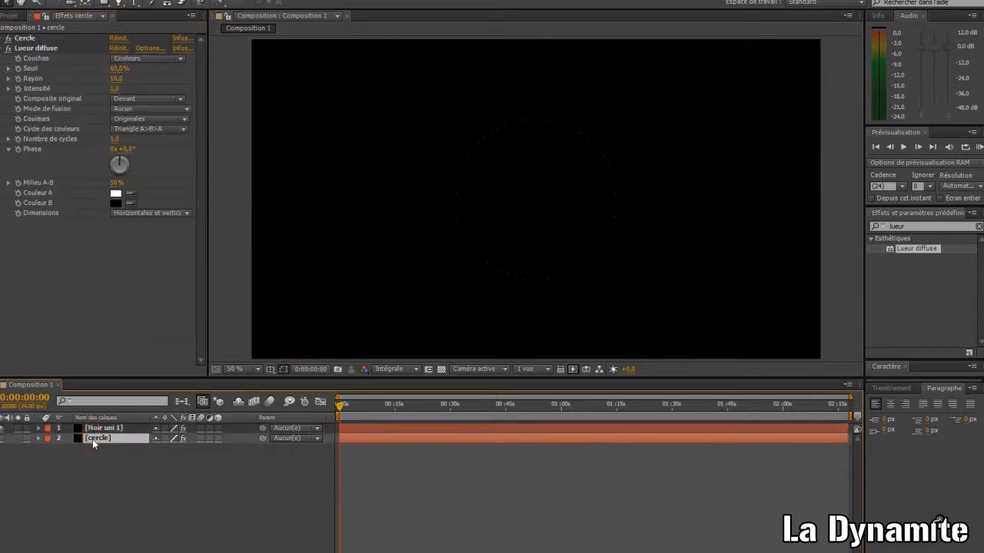
left_click_drag(92, 438, 97, 432)
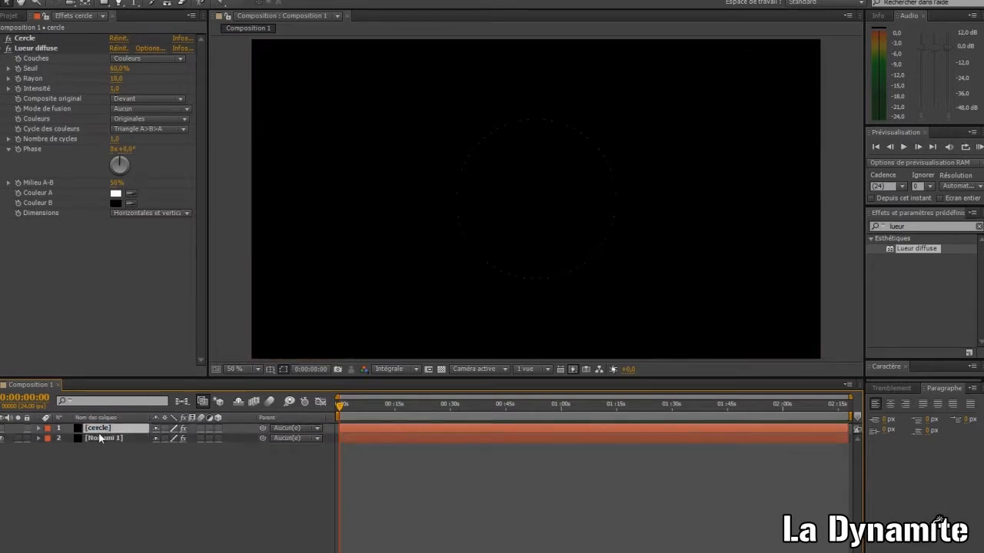
Set the Noir uni 1 spectrum's Bandes de fréquence to 2000, Hauteur maximale to 700 and Durée audio to 170 milliseconds.
left_click(100, 438)
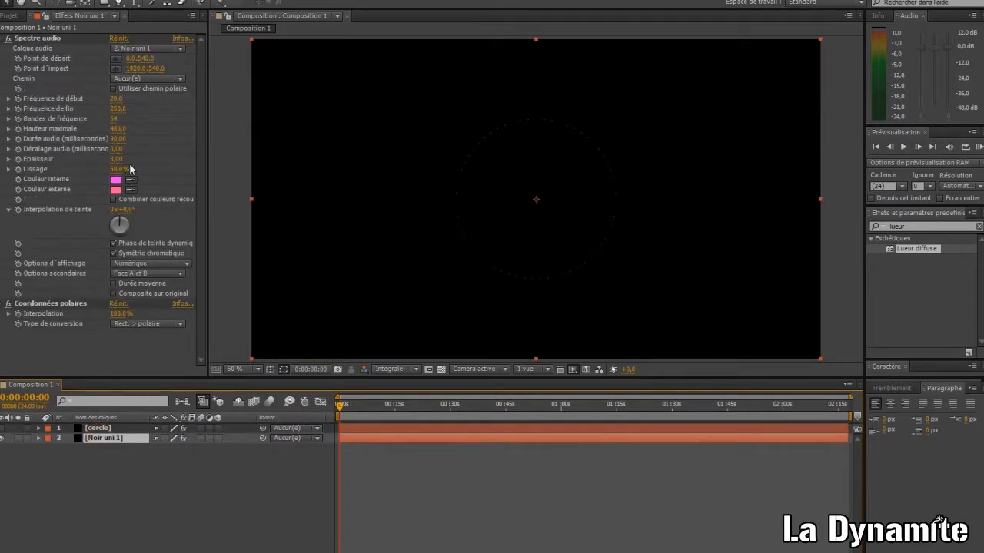
left_click(114, 119)
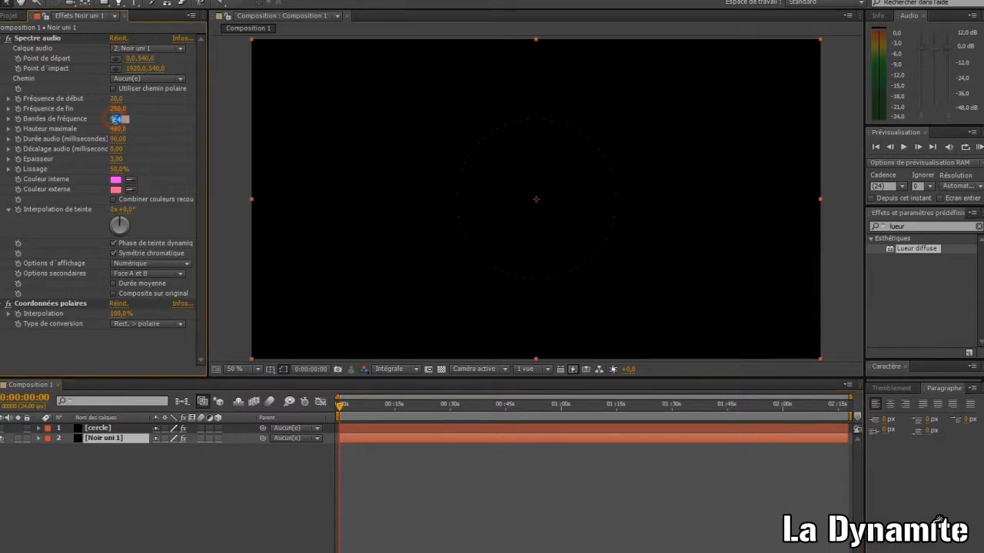
type("2000")
left_click(118, 129)
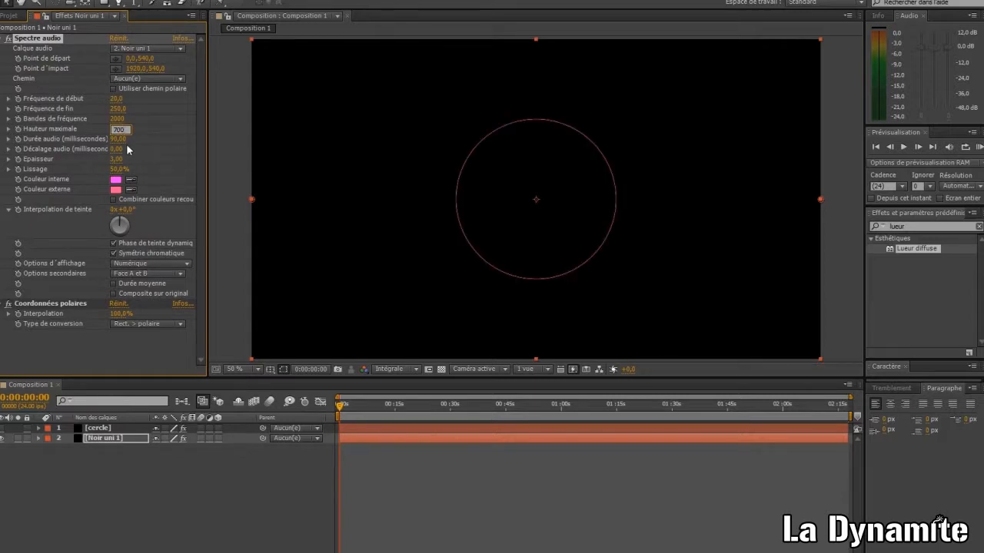
left_click(118, 139)
left_click(215, 151)
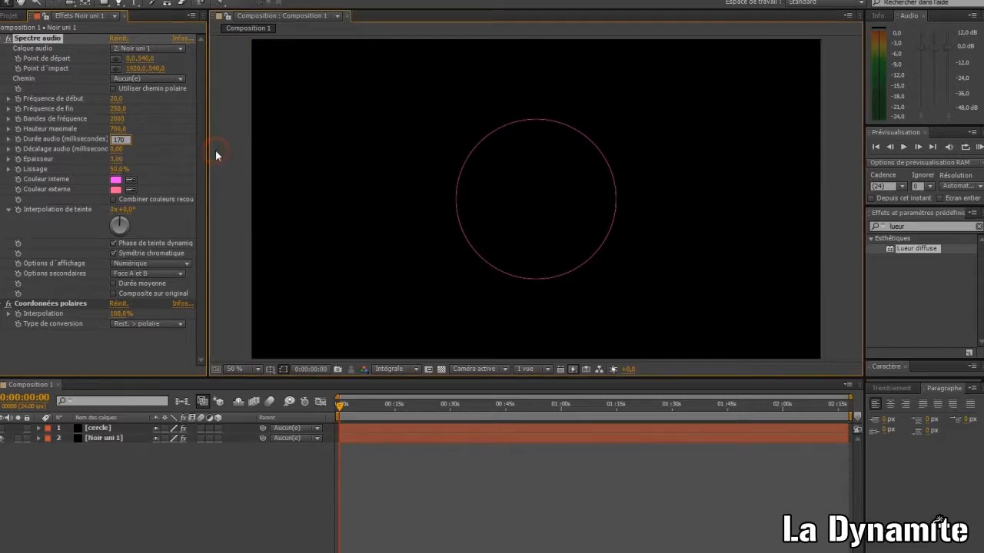
Change the audio spectrum's Couleur interne and Couleur externe to white.
left_click(115, 182)
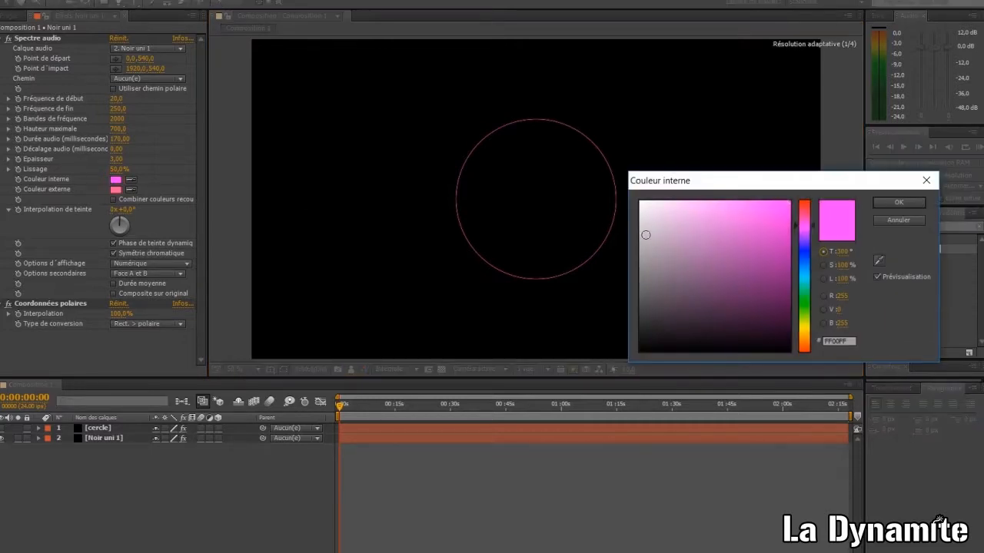
mouse_move(653, 235)
left_mouse_down()
mouse_move(638, 201)
mouse_move(695, 203)
left_mouse_up()
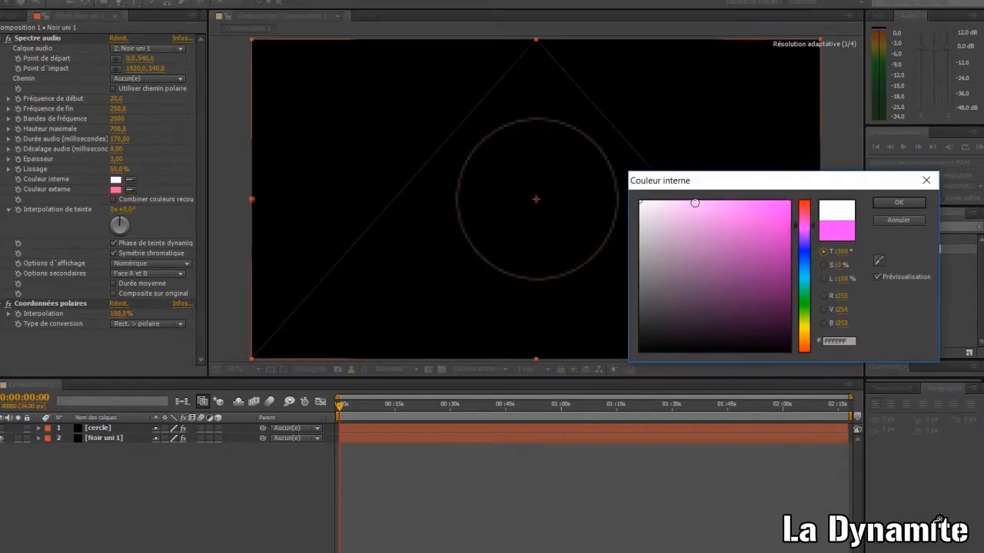
left_click(896, 203)
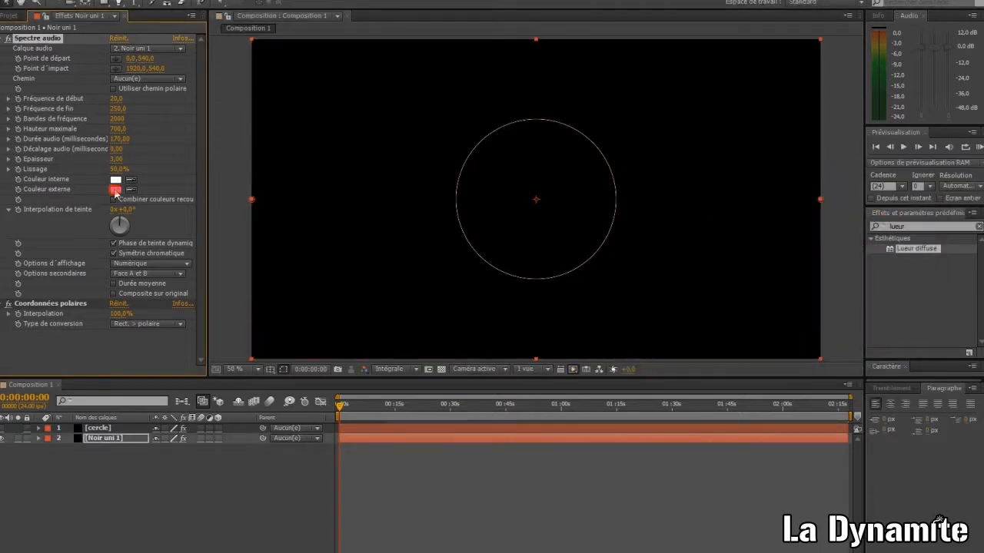
left_click(116, 190)
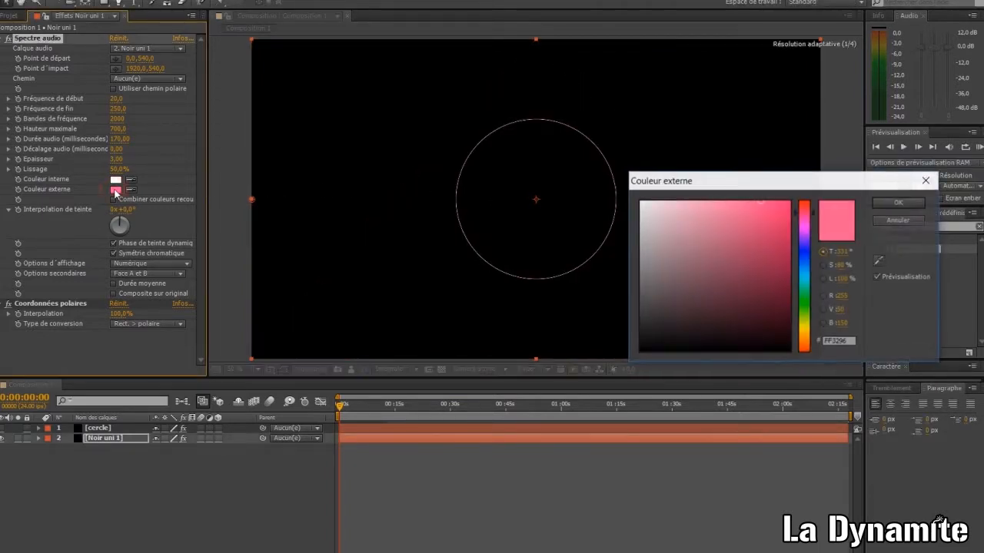
left_click(647, 206)
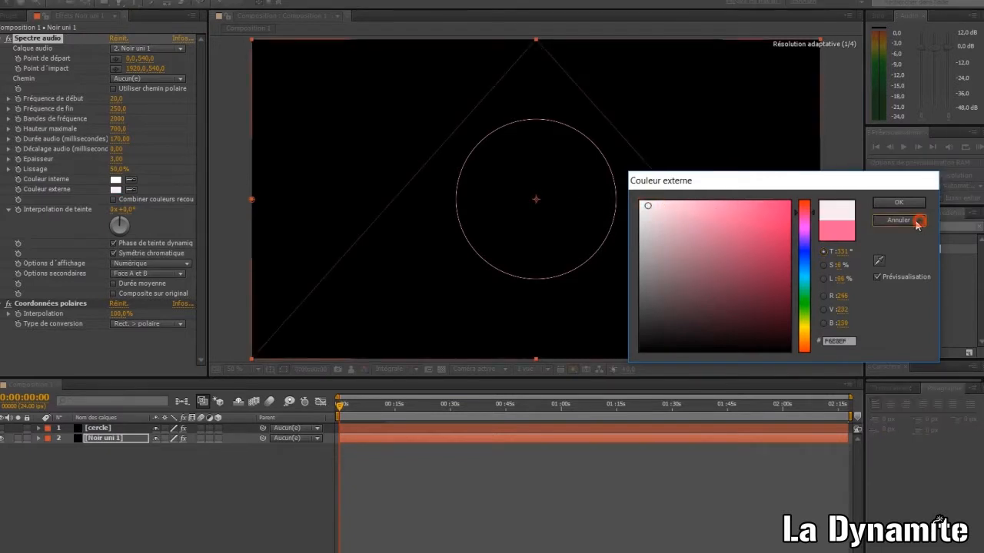
left_click(886, 220)
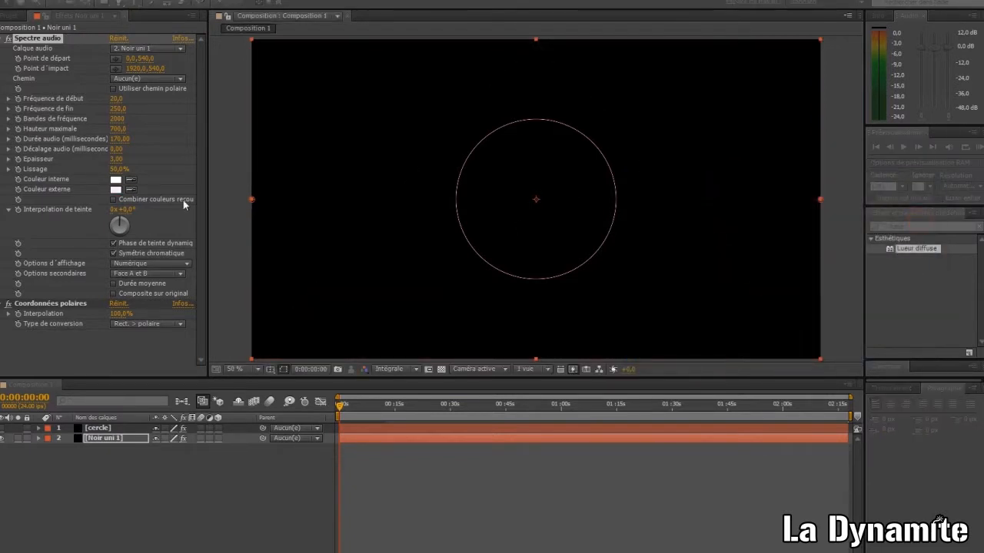
left_click(116, 181)
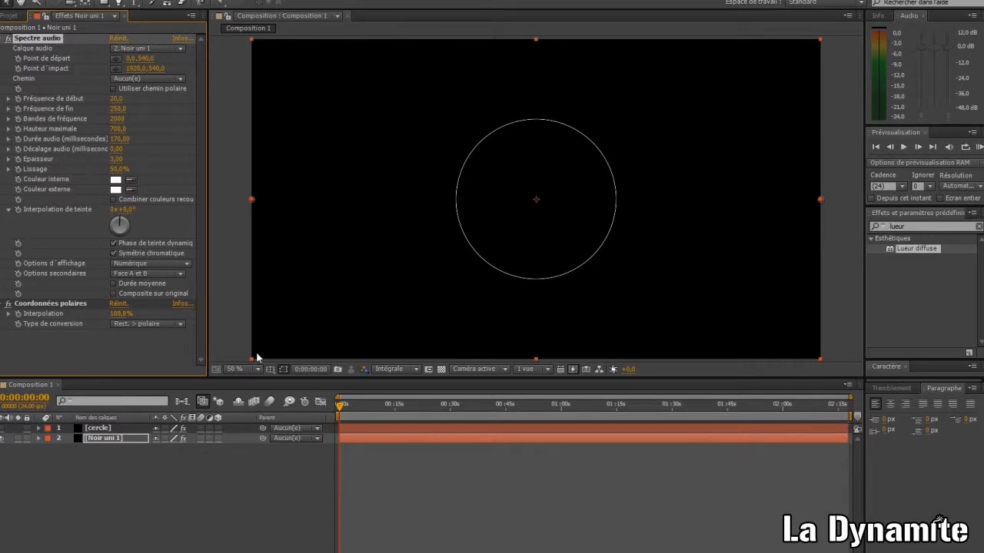
Add the Elektronomia - Sky High MP3 below the other layers and choose it as the Noir uni 1 spectrum's Calque audio.
left_click(10, 15)
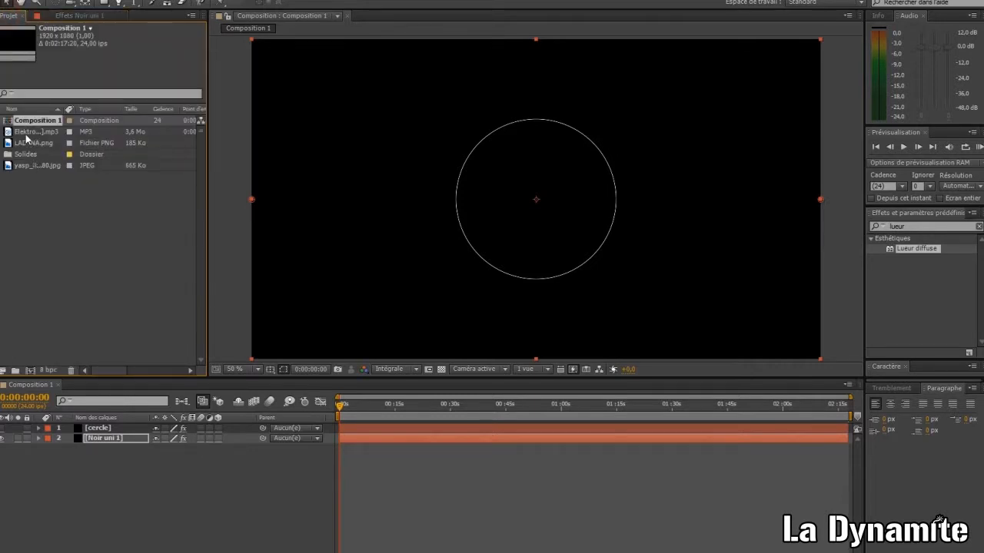
mouse_move(29, 133)
left_mouse_down()
mouse_move(355, 435)
mouse_move(365, 462)
mouse_move(367, 450)
left_mouse_up()
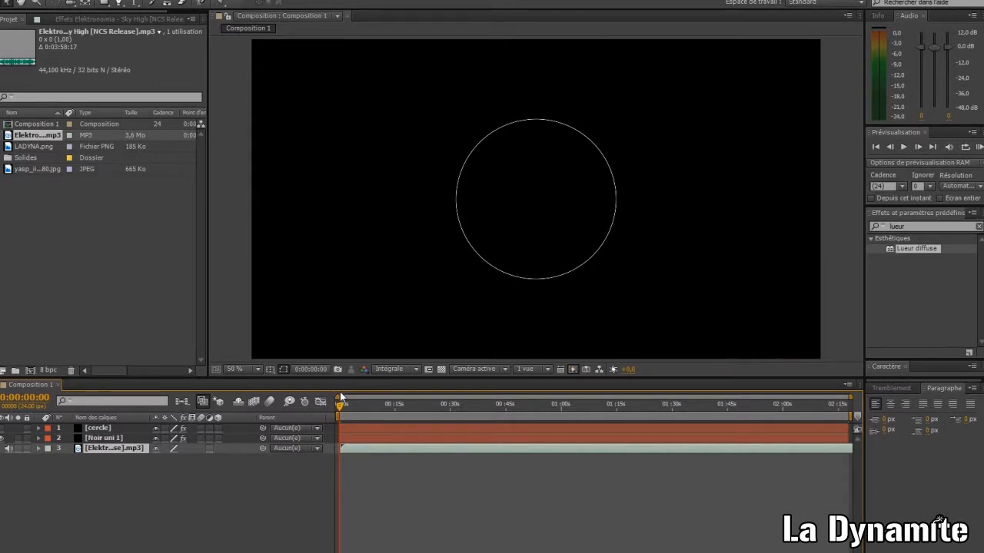
left_click(358, 436)
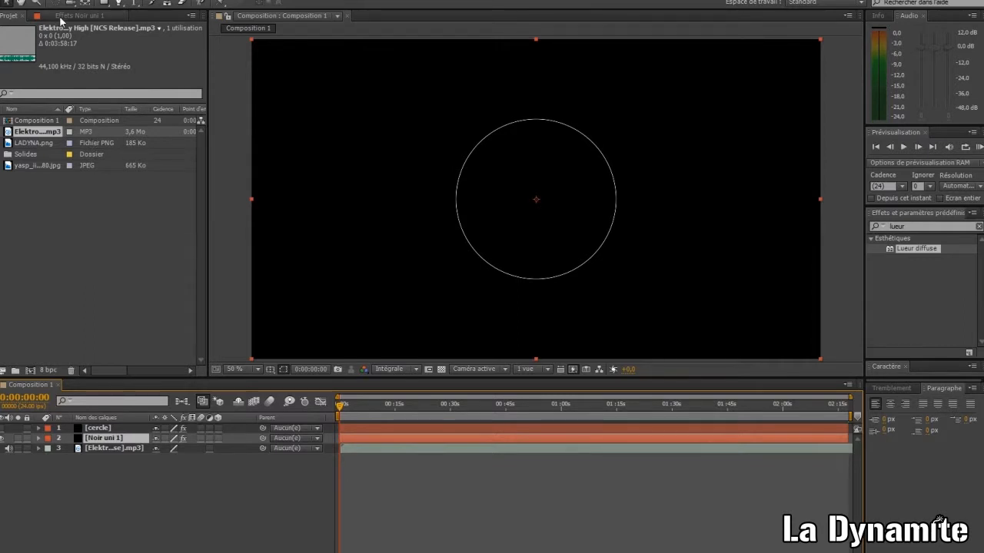
left_click(62, 16)
left_click(140, 49)
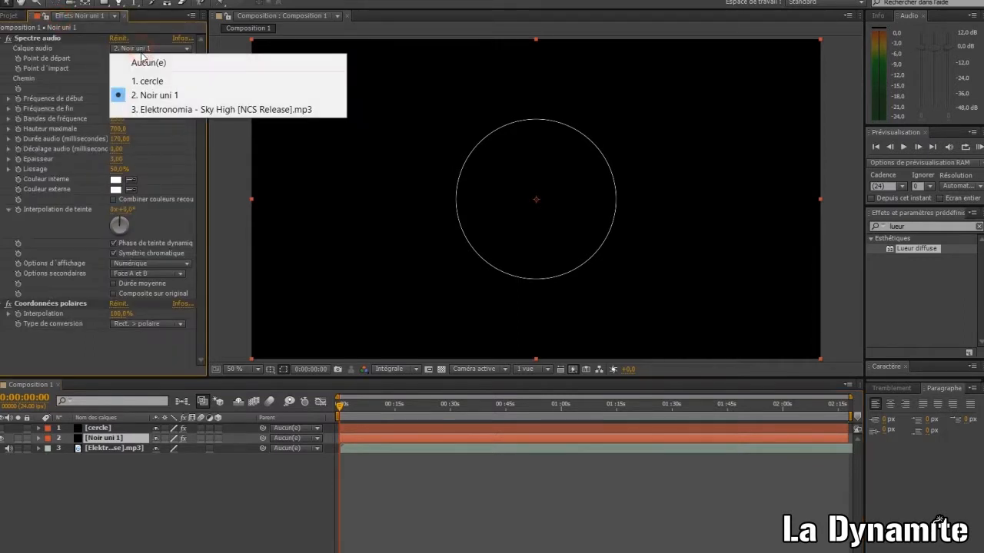
left_click(151, 112)
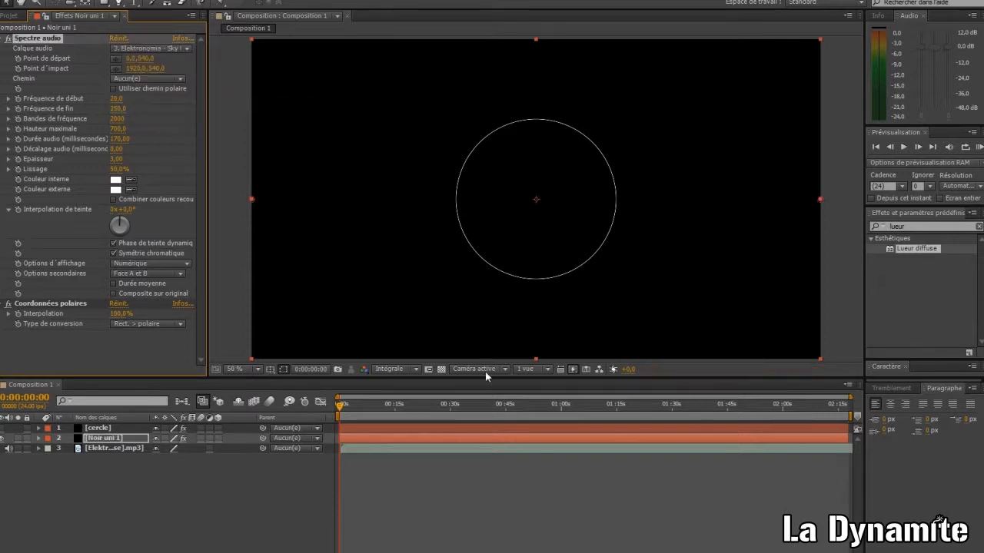
Check how the circular spectrum reacts to the music at several points along the timeline.
left_click(442, 410)
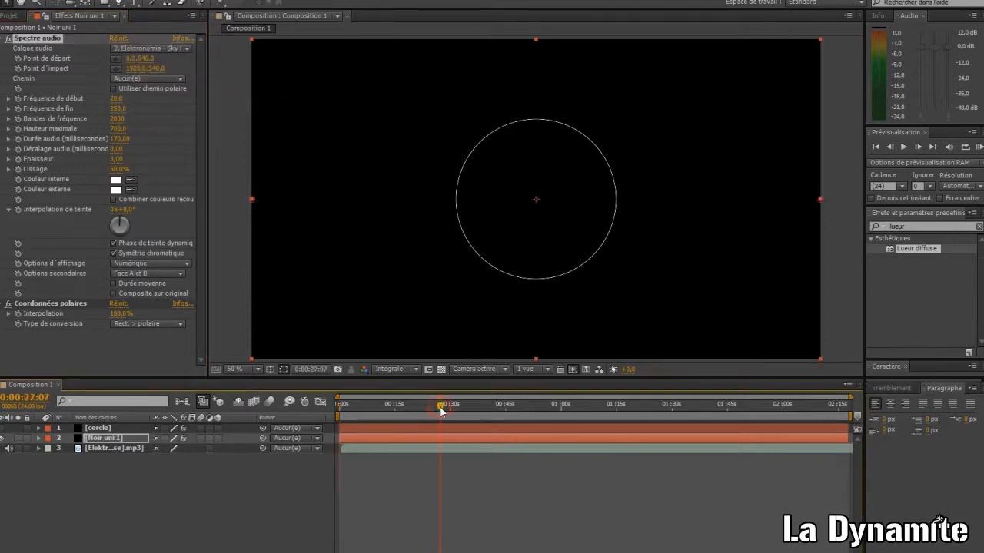
left_click(486, 407)
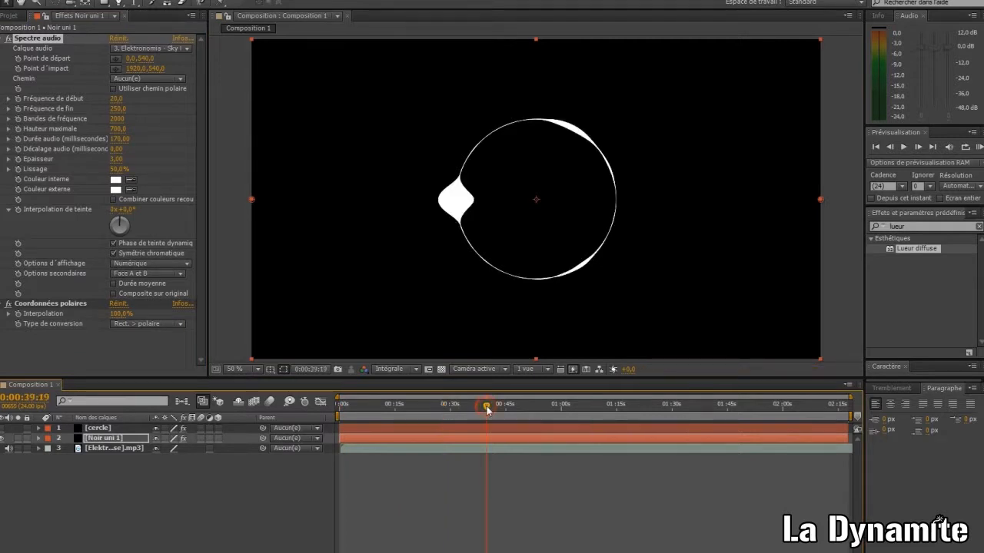
left_click(536, 407)
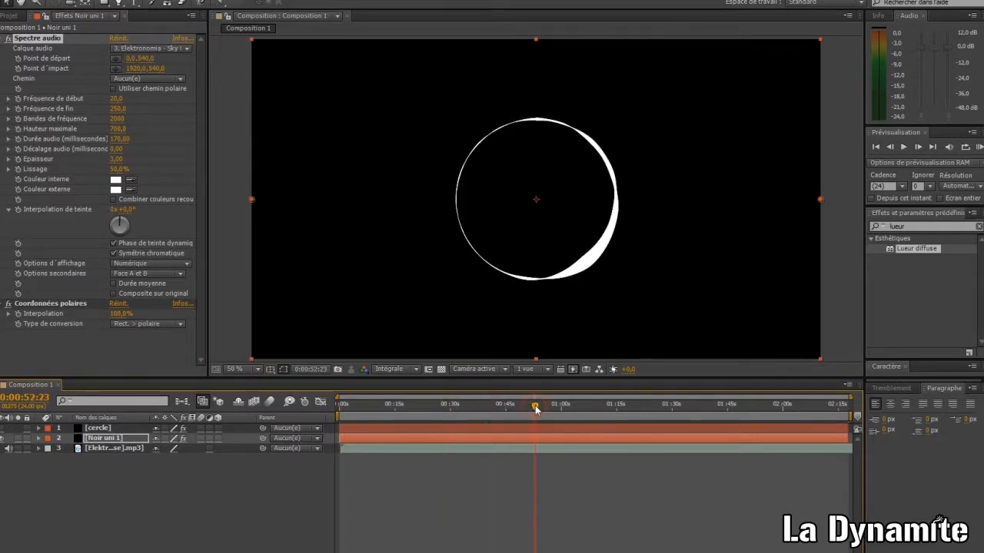
left_click(589, 407)
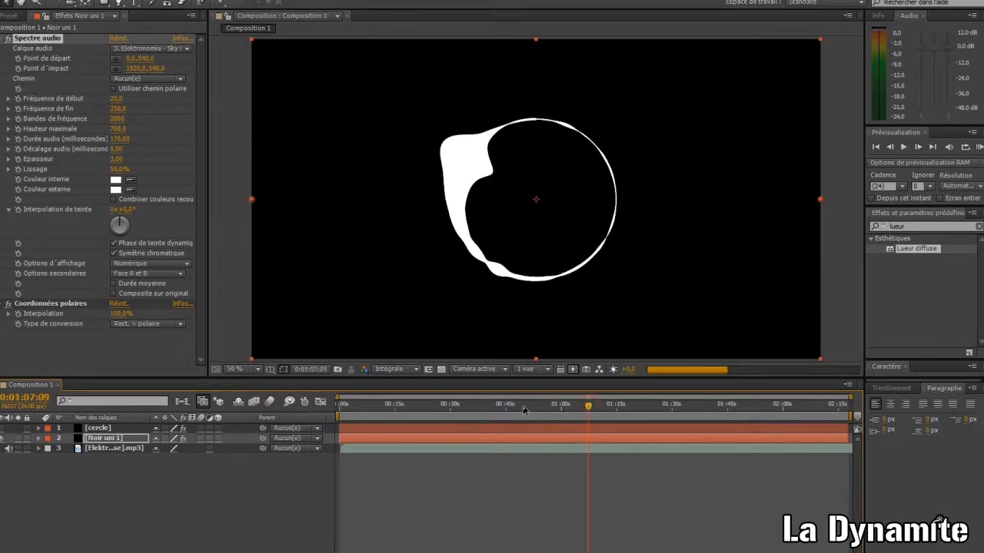
left_click(350, 411)
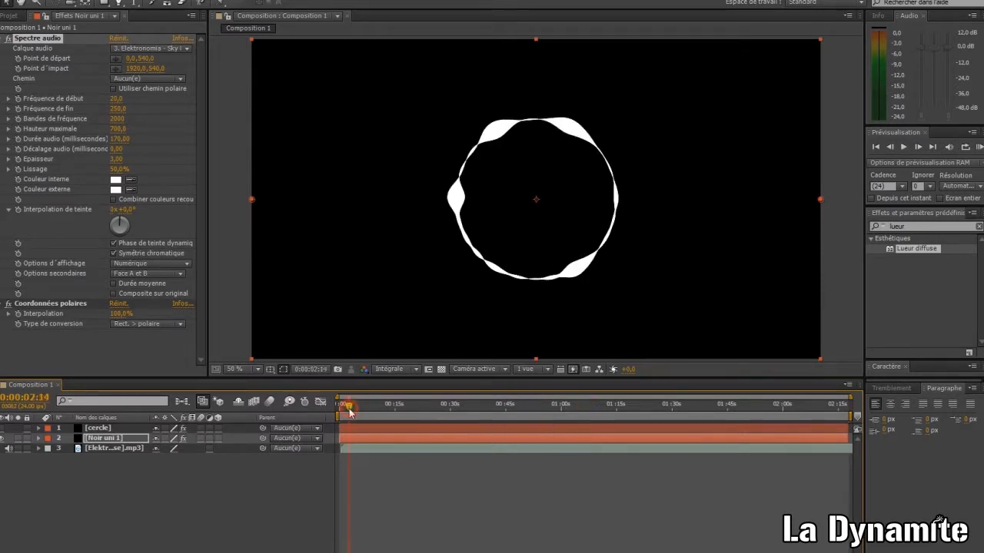
left_click(464, 408)
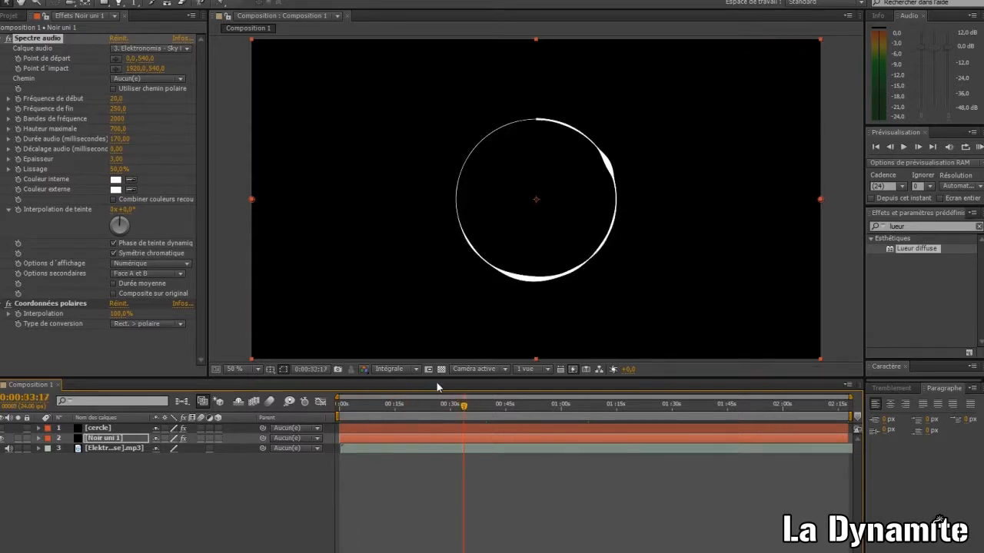
left_click(501, 408)
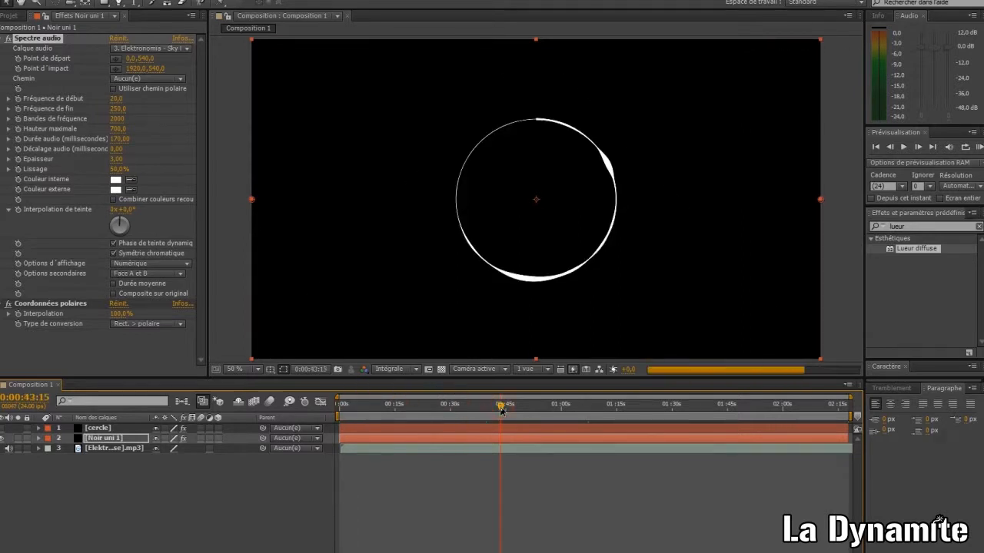
Set the spectrum's Options secondaires to Face B and duplicate the Noir uni 1 layer.
left_click(155, 273)
left_click(156, 303)
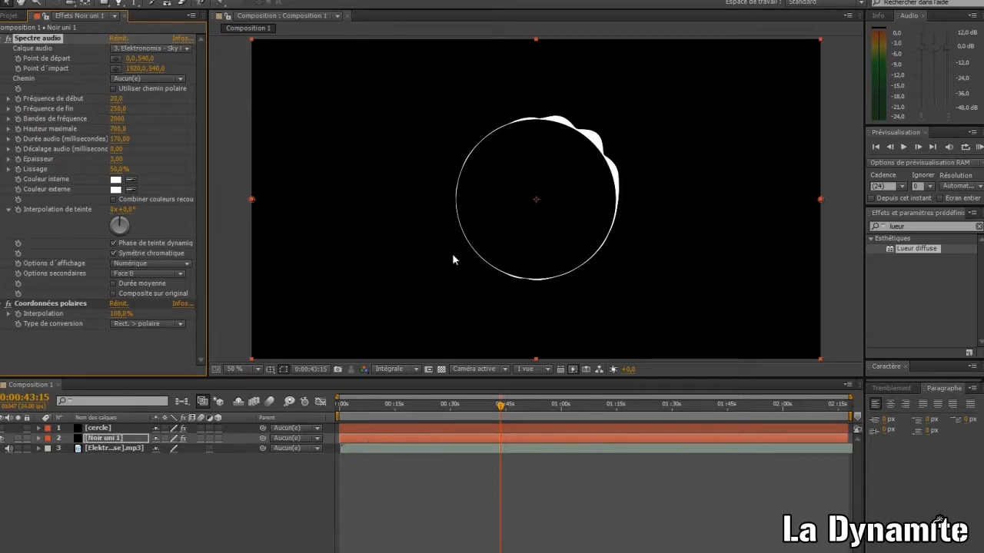
left_click(584, 77)
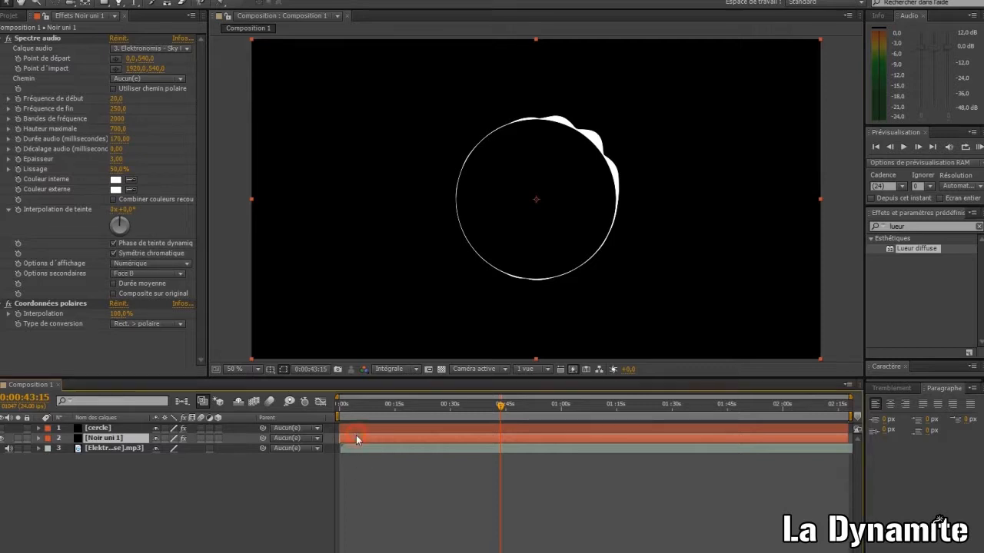
key("ctrl+d")
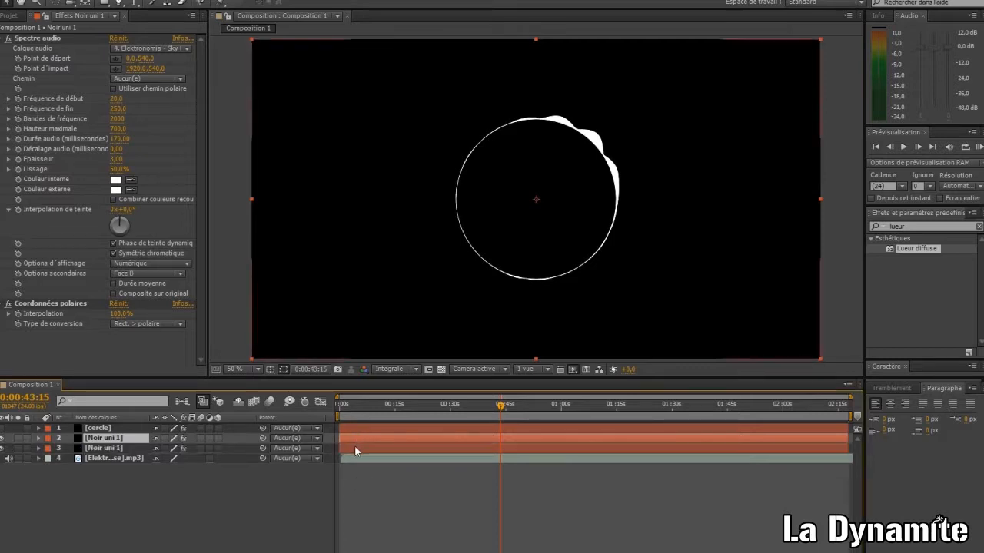
Set the lower Noir uni 1 layer's Hauteur maximale to 750 and its Durée audio to 160 milliseconds.
left_click(355, 449)
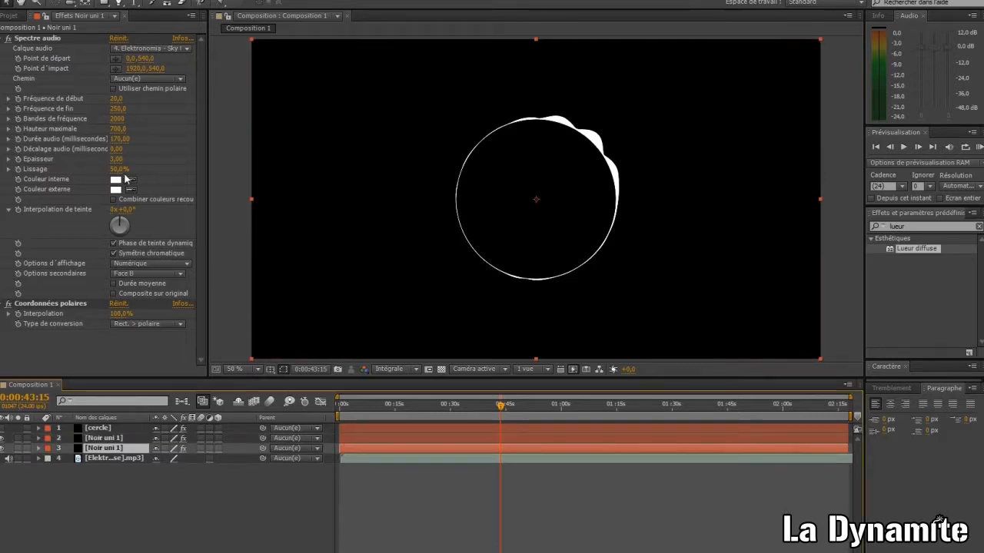
left_click(119, 129)
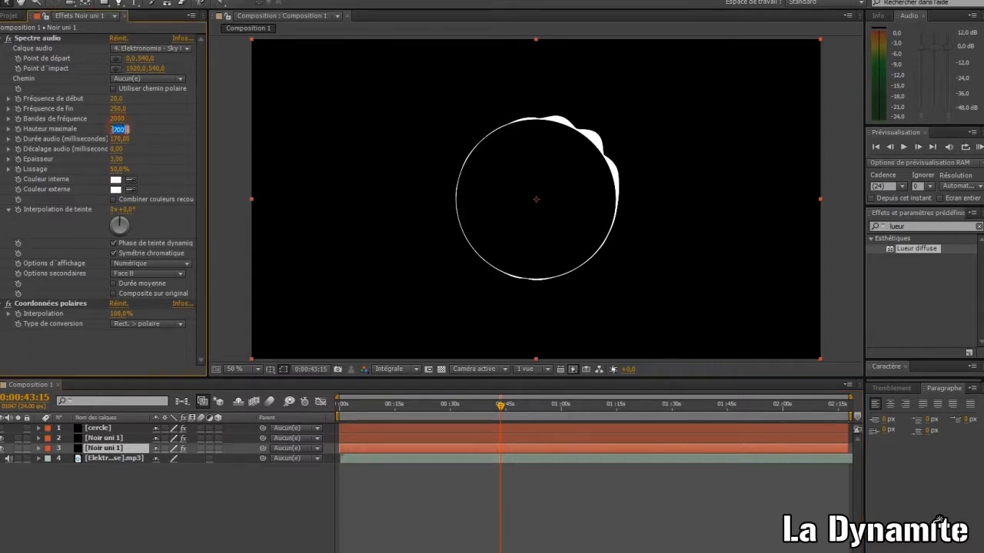
left_click(121, 138)
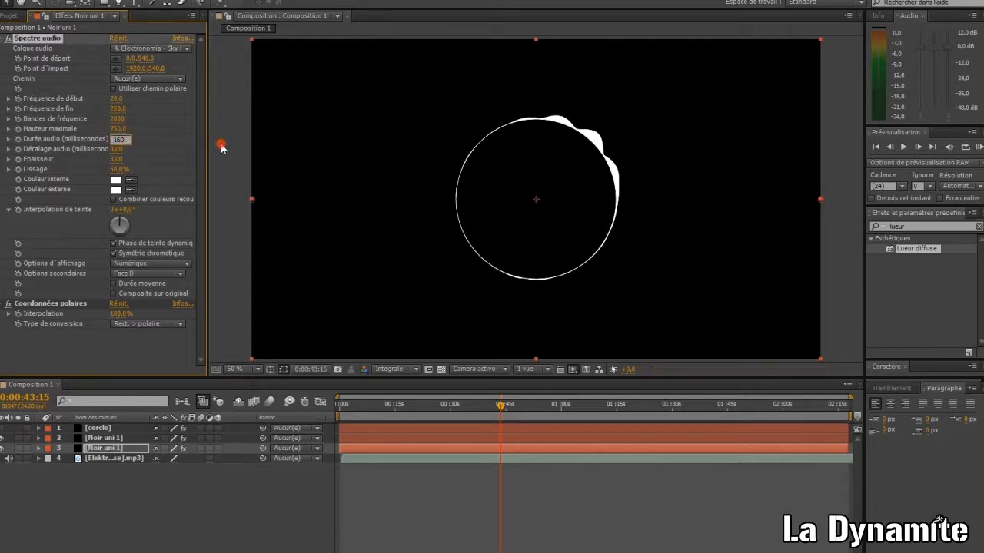
type("160")
left_click(221, 147)
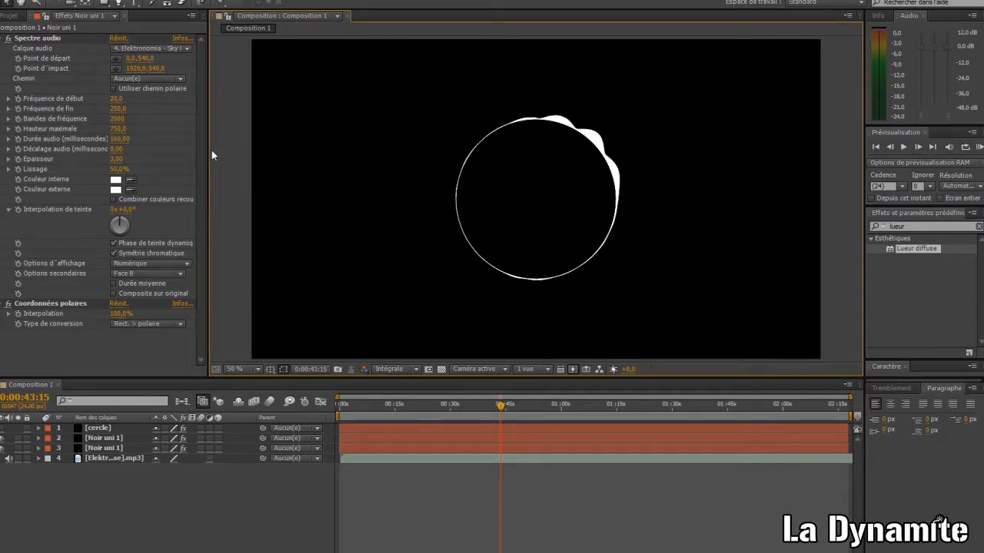
Set the lower Noir uni 1 layer's Couleur interne to yellow F0D707 and sample that yellow for its Couleur externe.
left_click(116, 179)
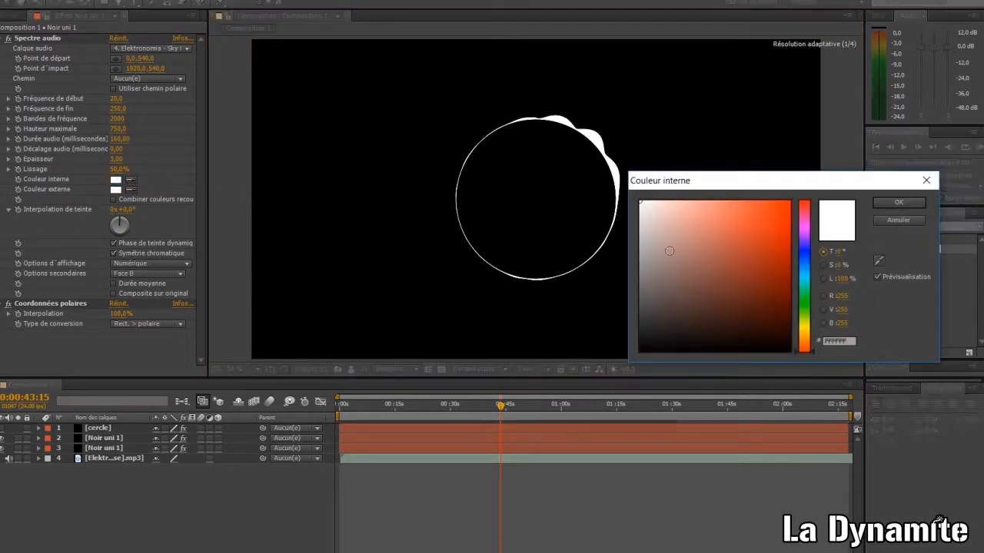
left_click(805, 330)
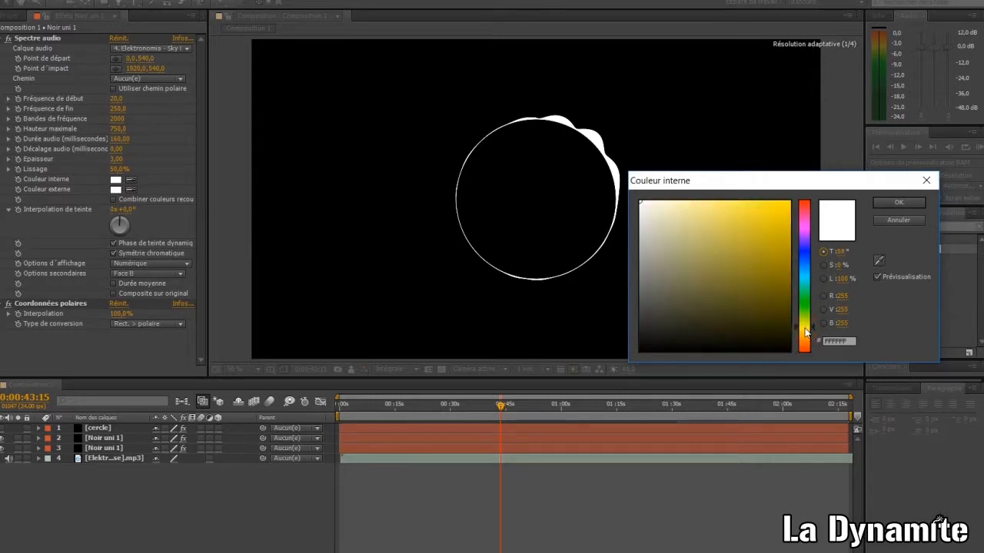
left_click_drag(782, 243, 785, 210)
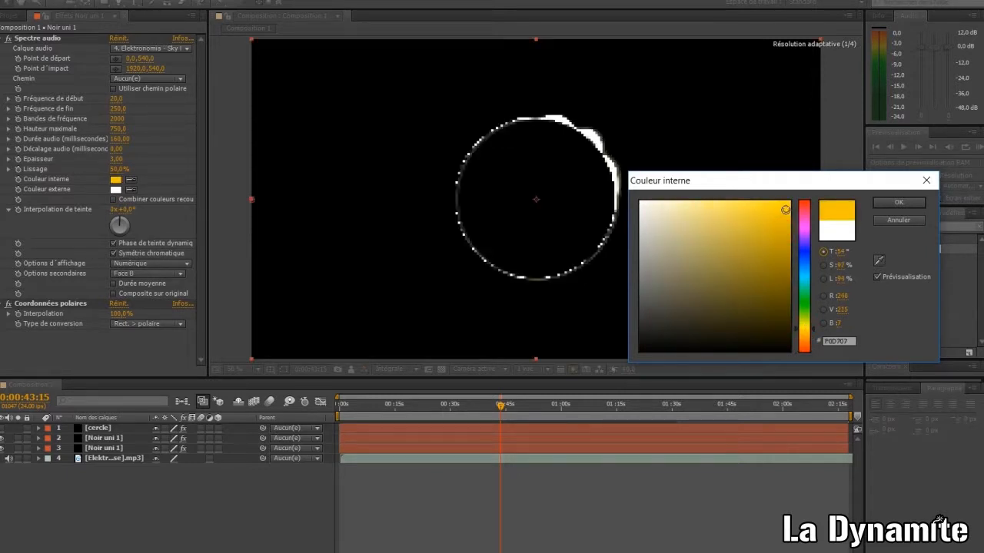
left_click(885, 204)
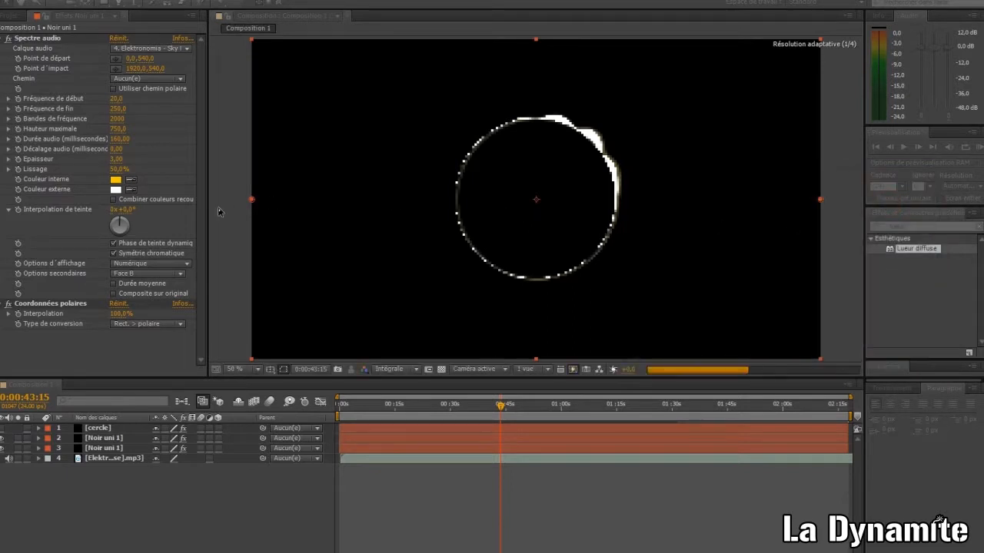
left_click(128, 190)
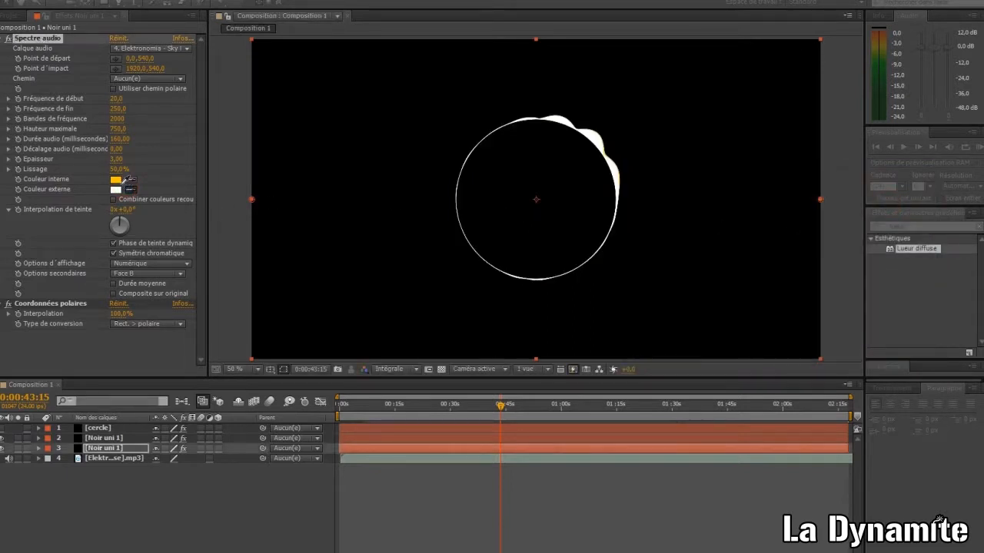
left_click(117, 179)
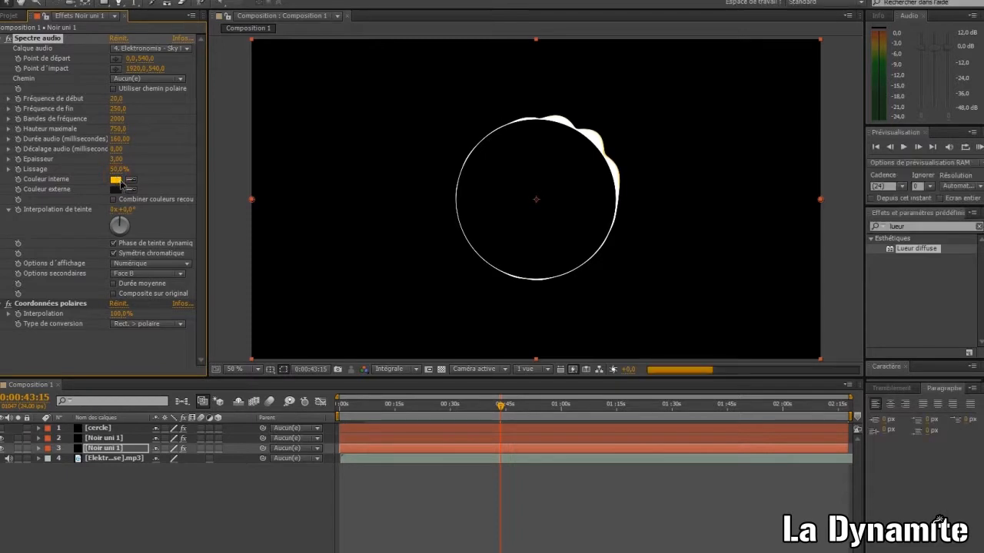
left_click(130, 179)
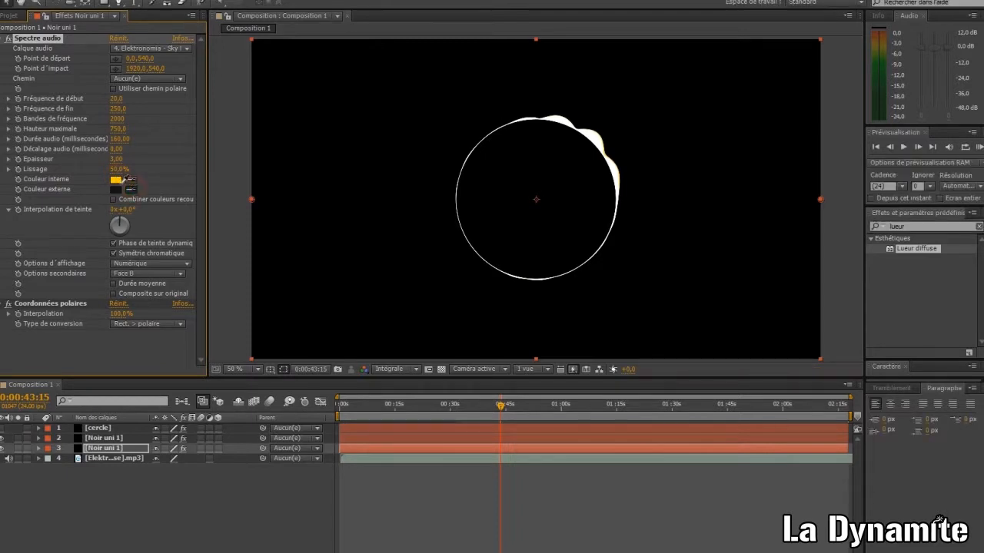
left_click(117, 179)
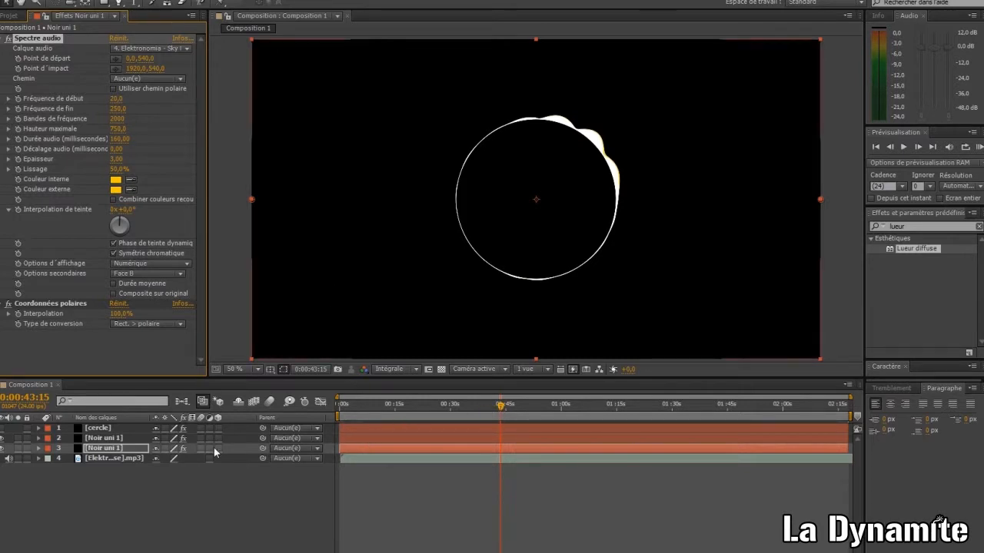
Rename the upper Noir uni 1 layer, which holds the white spectrum, as blanc.
left_click(91, 439)
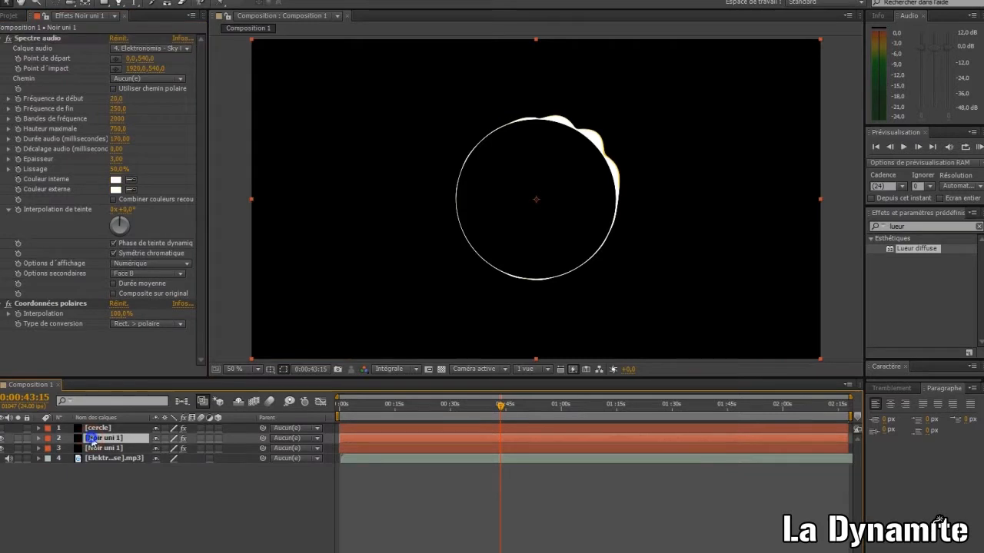
right_click(91, 439)
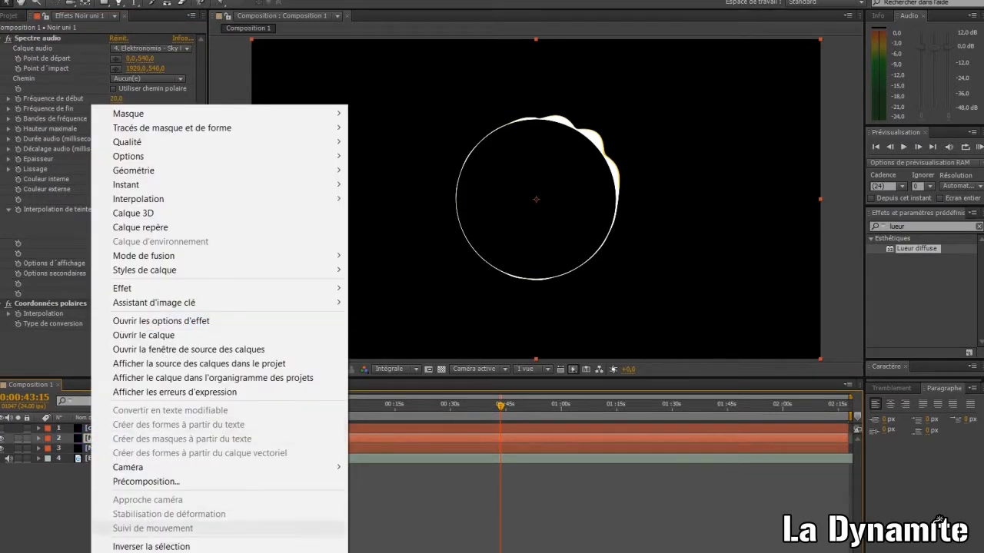
key("Escape")
key("Return")
type("blanc")
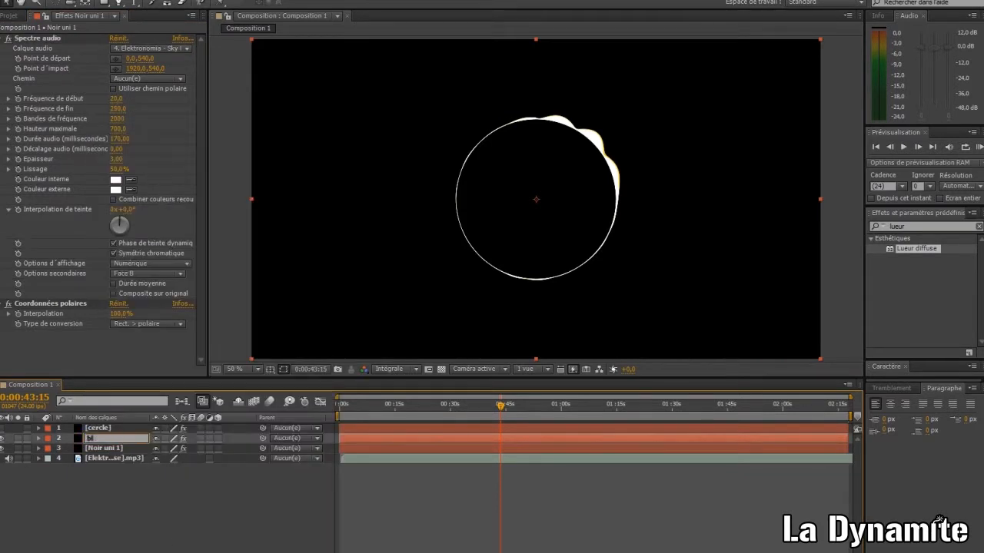
Rename the remaining Noir uni 1 layer, which holds the yellow spectrum, as jaune.
left_click(123, 448)
right_click(123, 448)
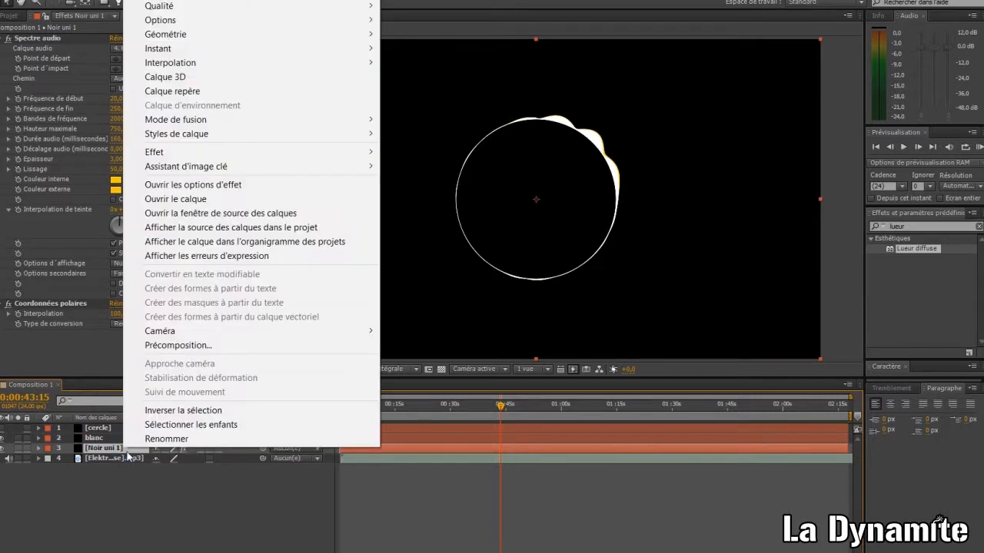
left_click(147, 440)
type("ja")
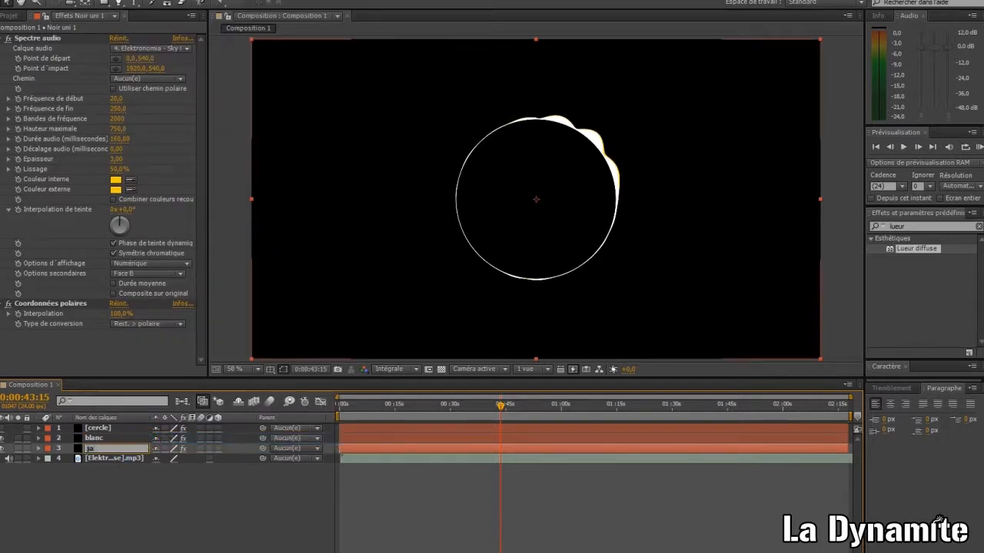
type("une")
left_click(139, 475)
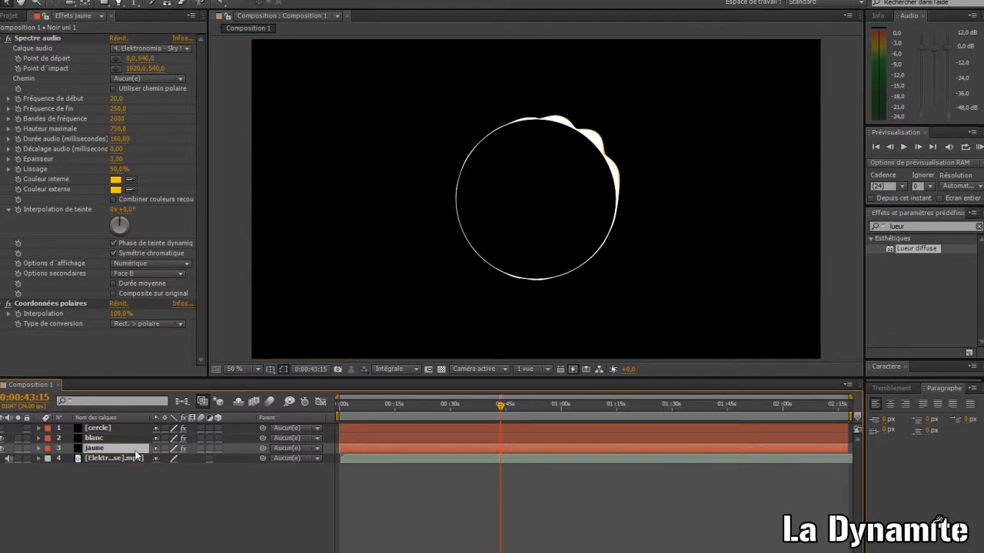
Duplicate the jaune layer and set the lower copy's Hauteur maximale to 800 and Durée audio to 150 milliseconds.
left_click(135, 450)
key("ctrl+d")
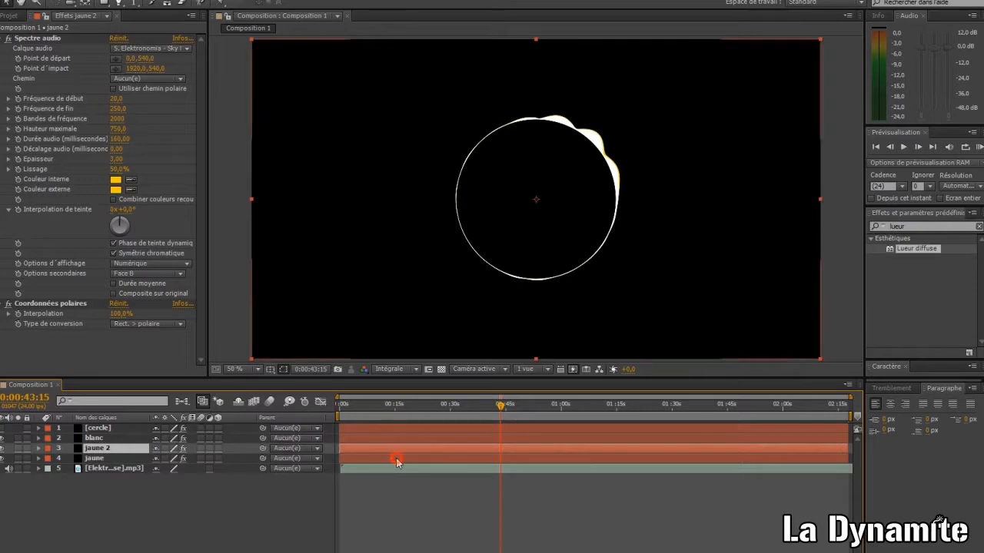
left_click(397, 459)
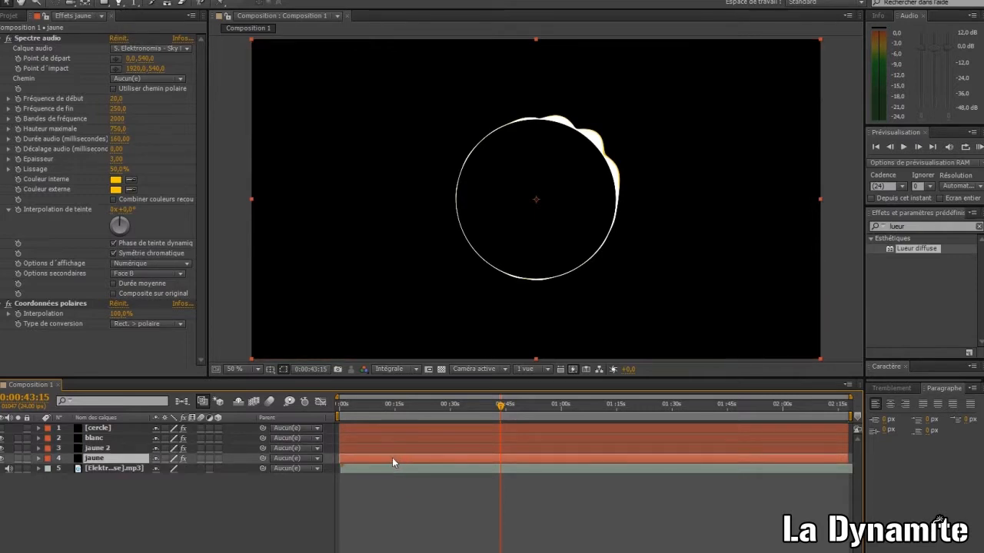
left_click(117, 129)
type("800")
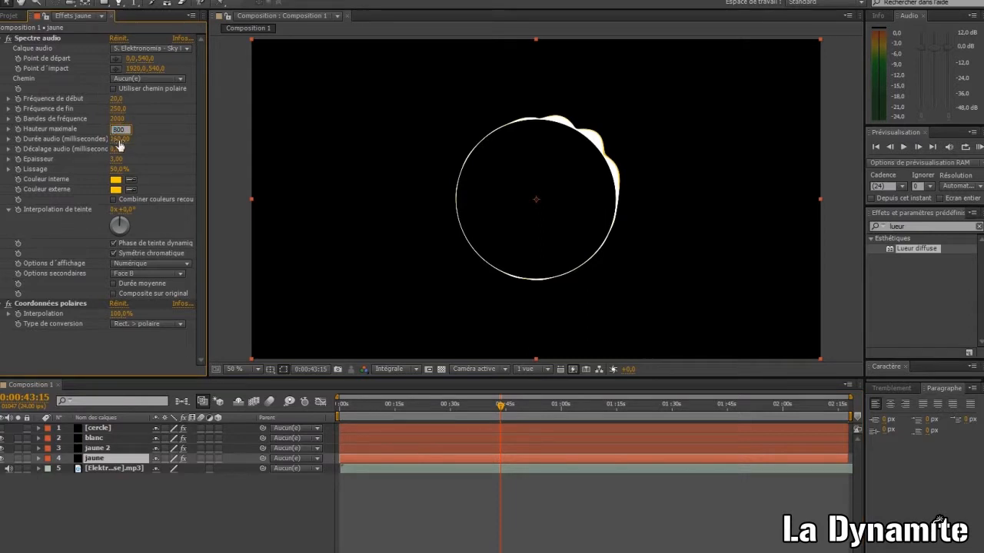
left_click(117, 140)
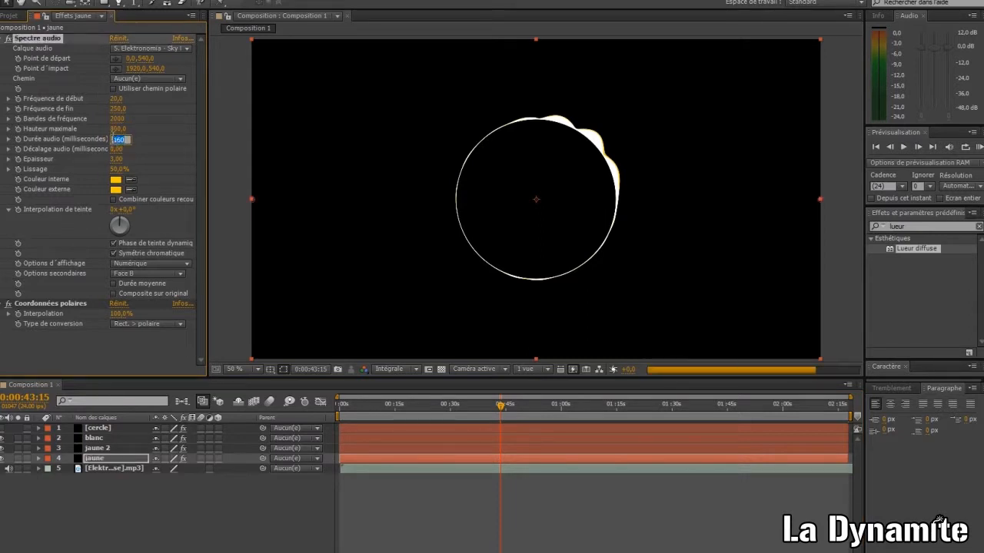
type("1")
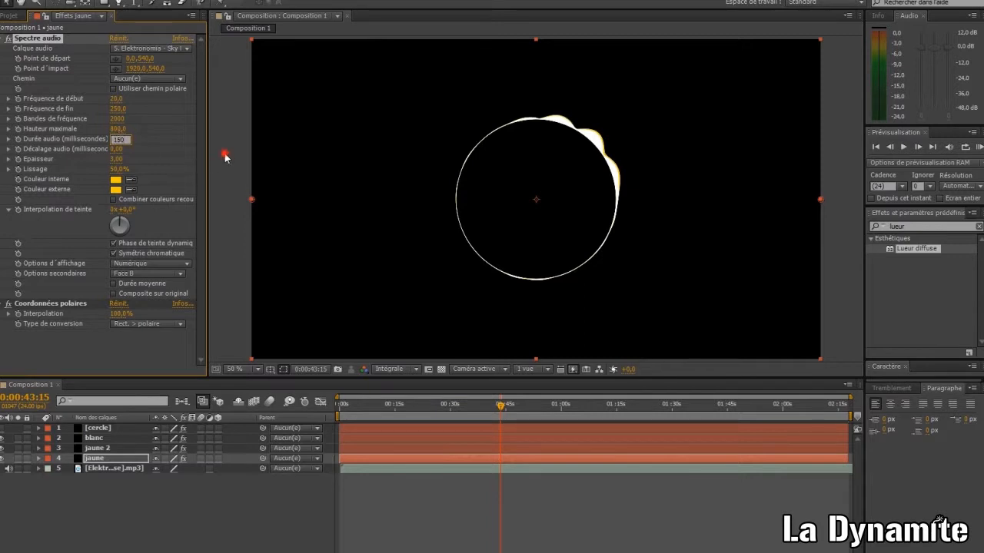
type("50")
left_click(225, 157)
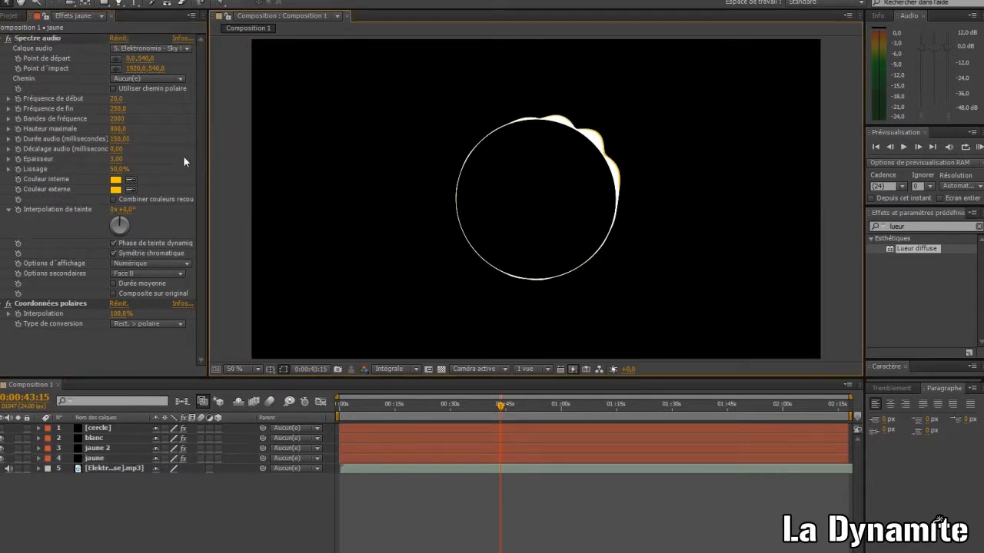
Set the lower jaune layer's Couleur interne to orange F06907 and sample that orange for its Couleur externe.
left_click(117, 180)
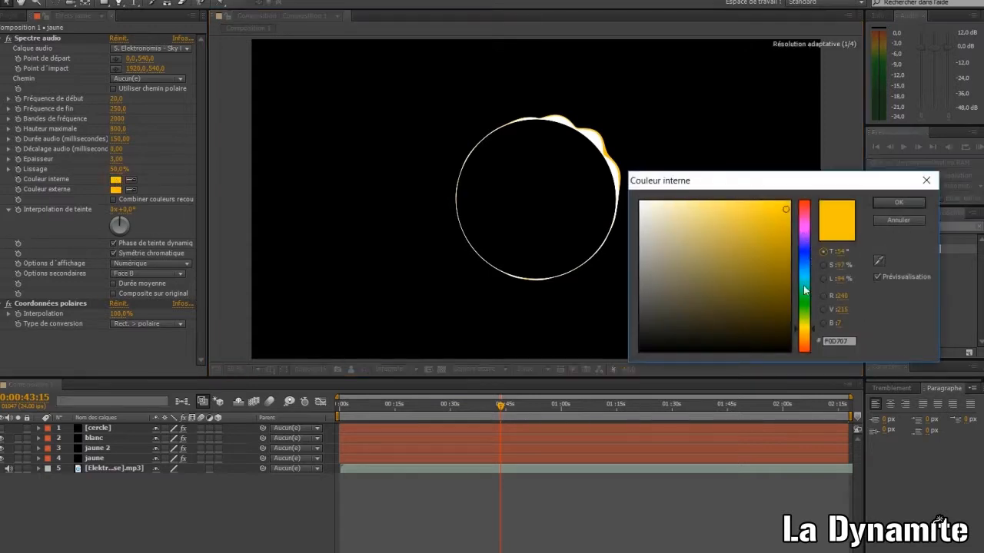
left_click_drag(804, 336, 805, 343)
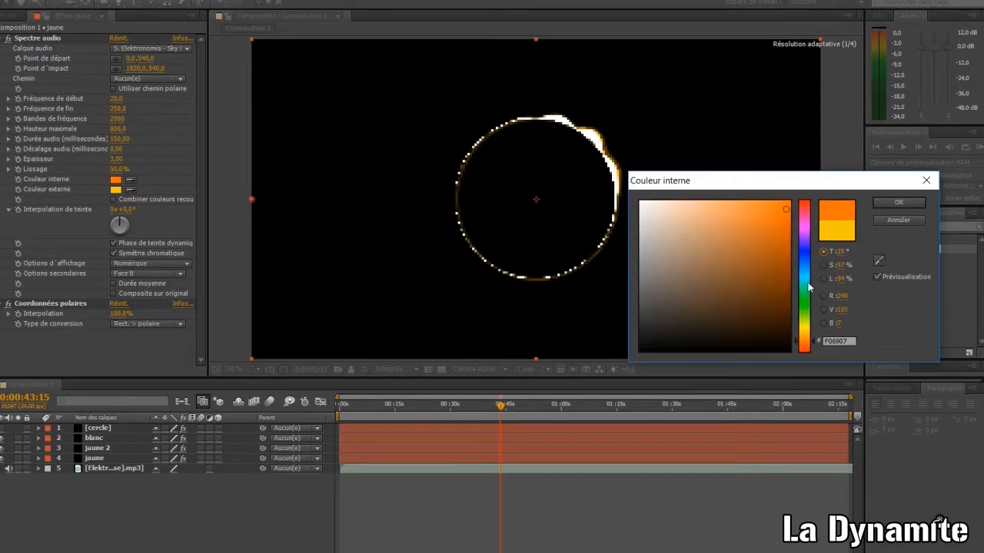
left_click(898, 204)
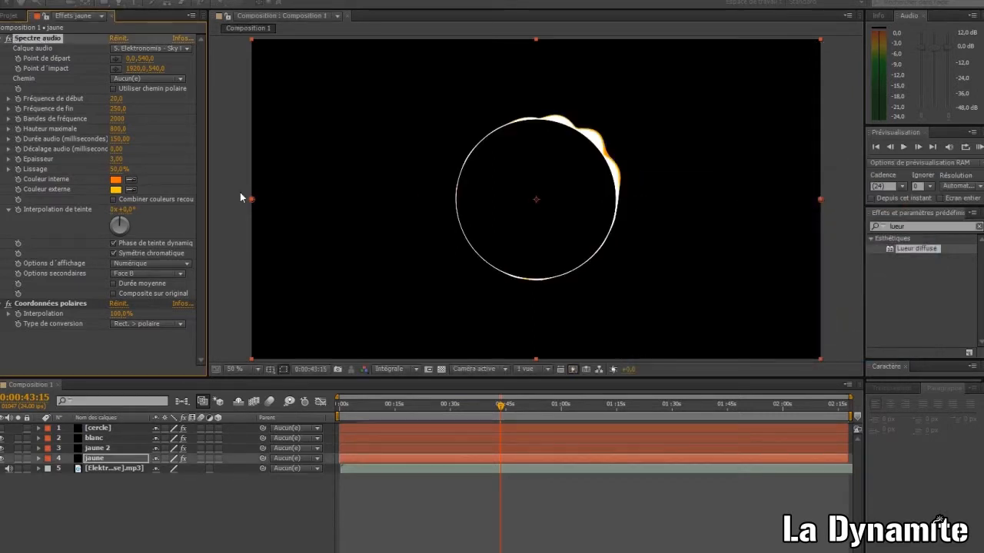
left_click(131, 191)
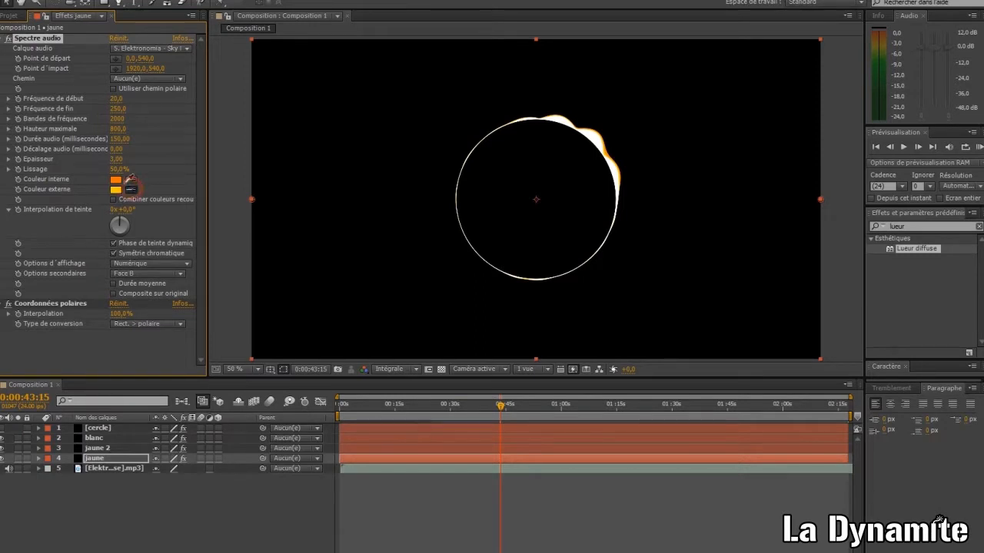
left_click(116, 180)
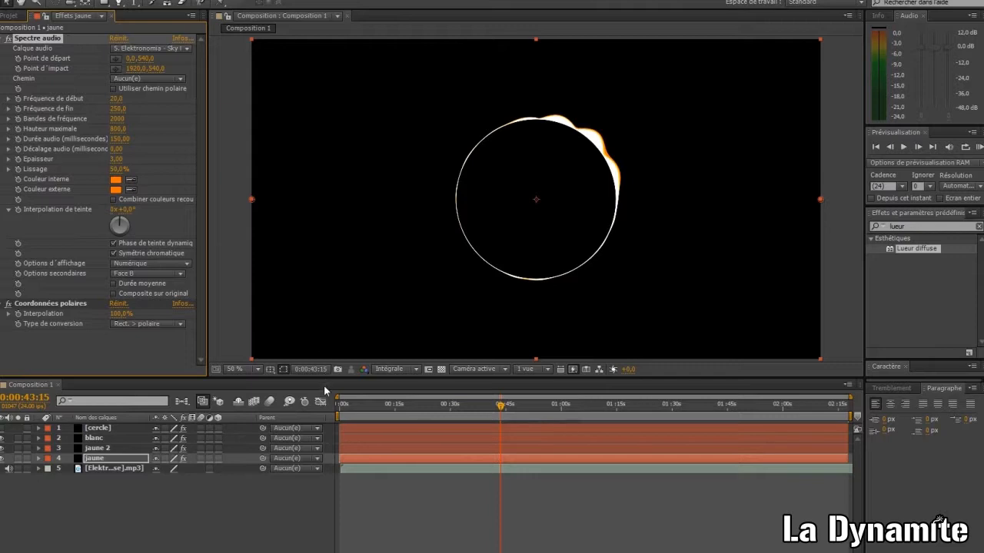
Duplicate the orange jaune layer and set the lower copy's Hauteur maximale to 850 and Durée audio to 130 milliseconds.
left_click(358, 458)
key("ctrl+d")
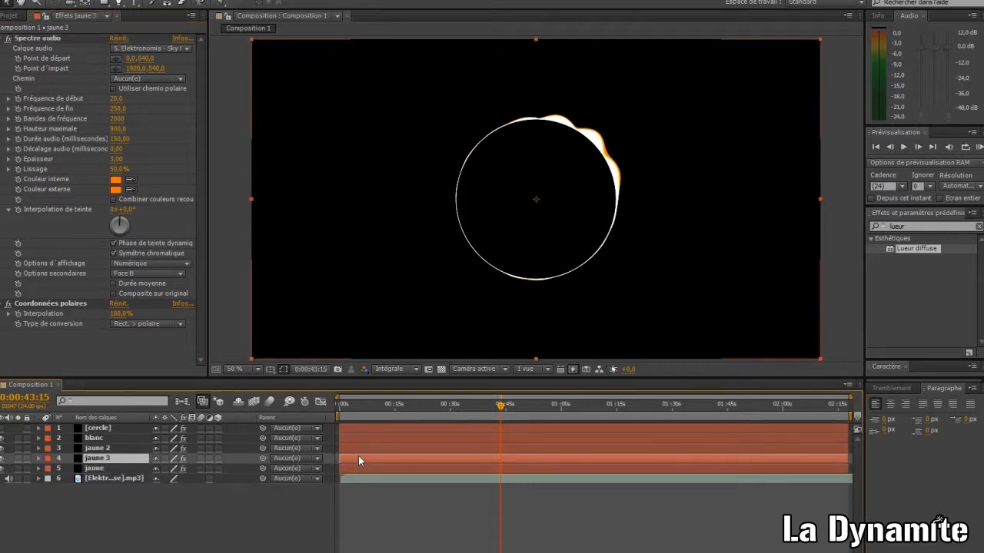
left_click(356, 467)
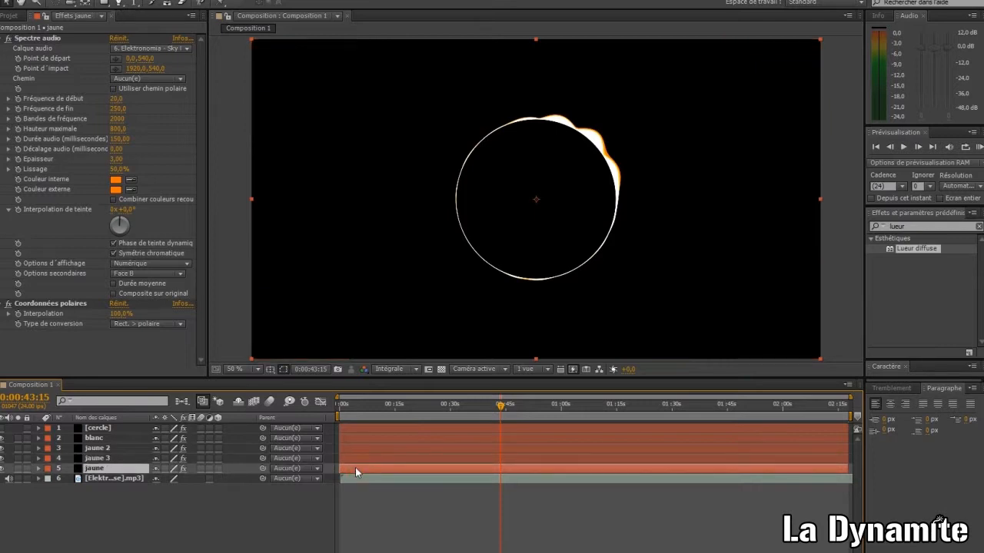
left_click(120, 129)
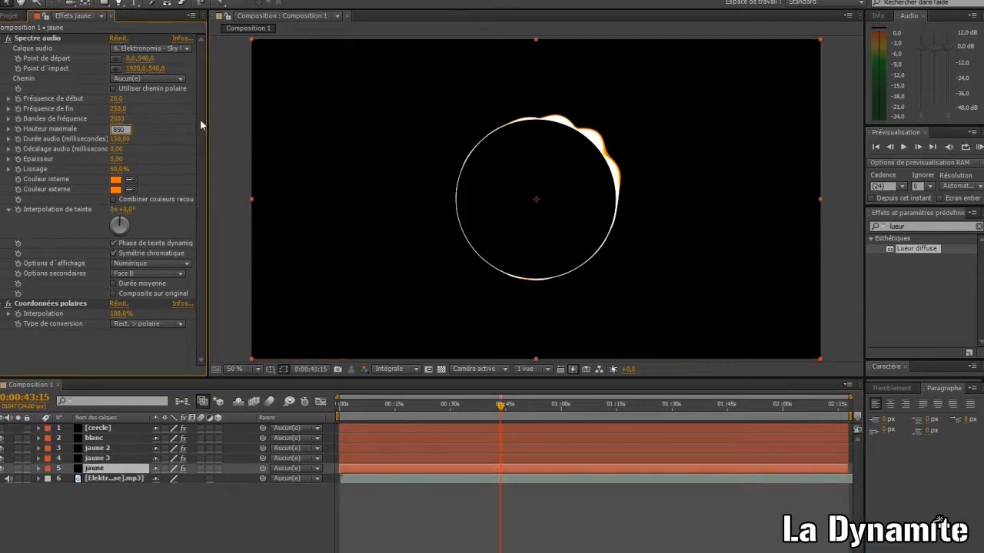
type("850")
key("Tab")
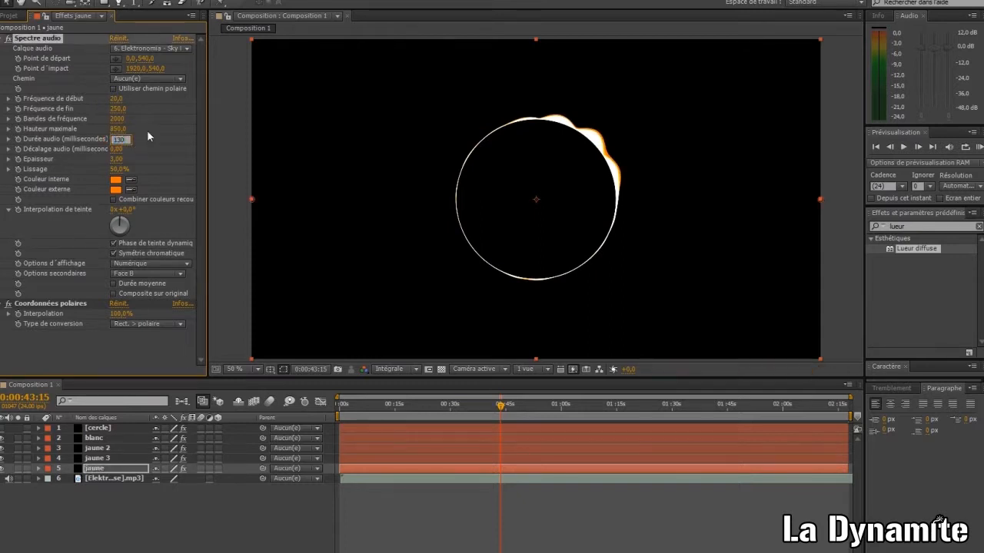
type("130")
left_click(231, 175)
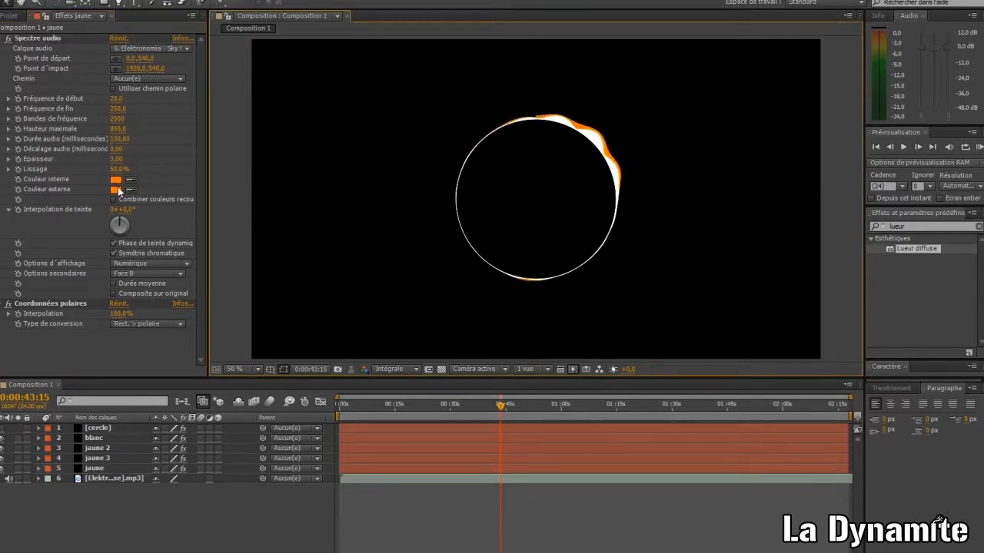
Change the Couleur externe and Couleur interne of the lowest jaune layer's spectrum to red.
left_click(116, 189)
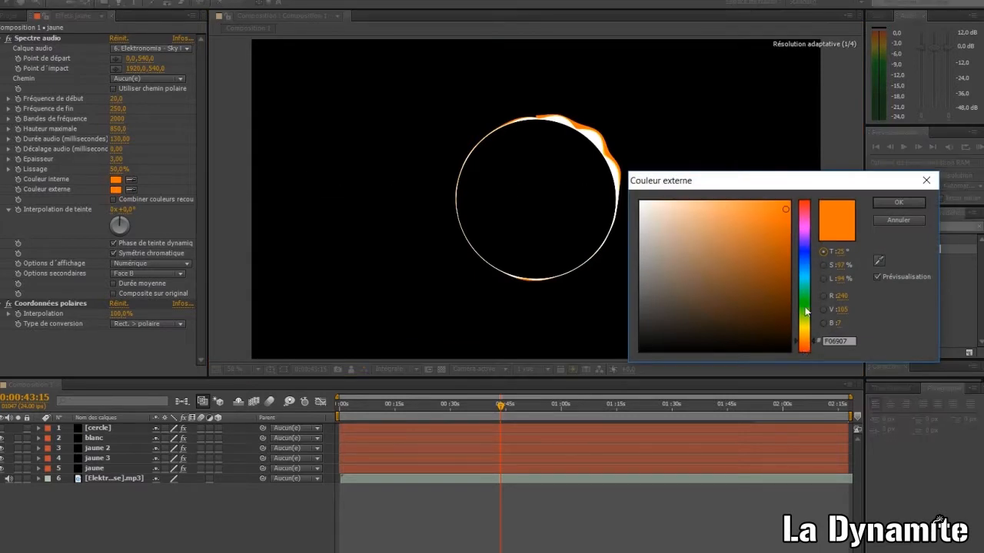
left_click(805, 352)
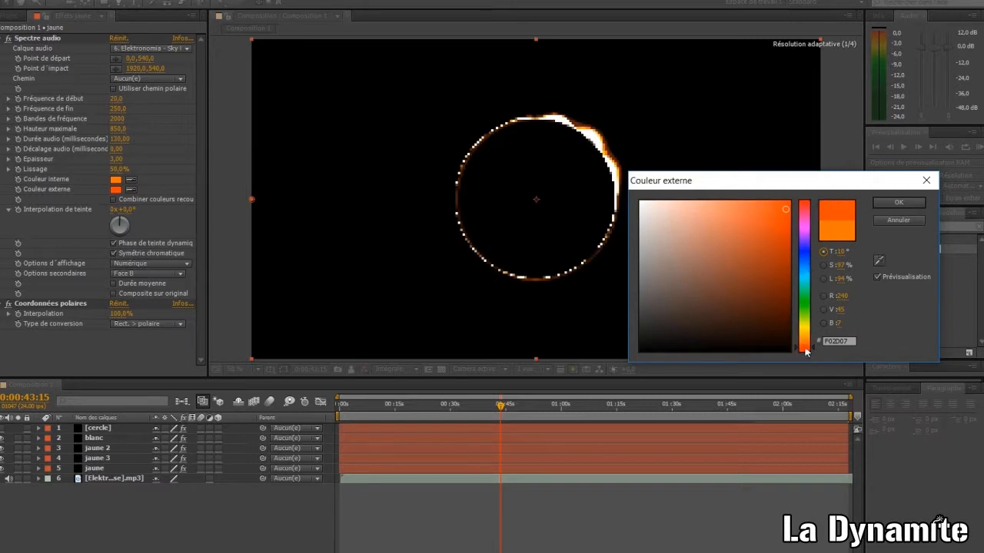
left_click_drag(805, 352, 806, 362)
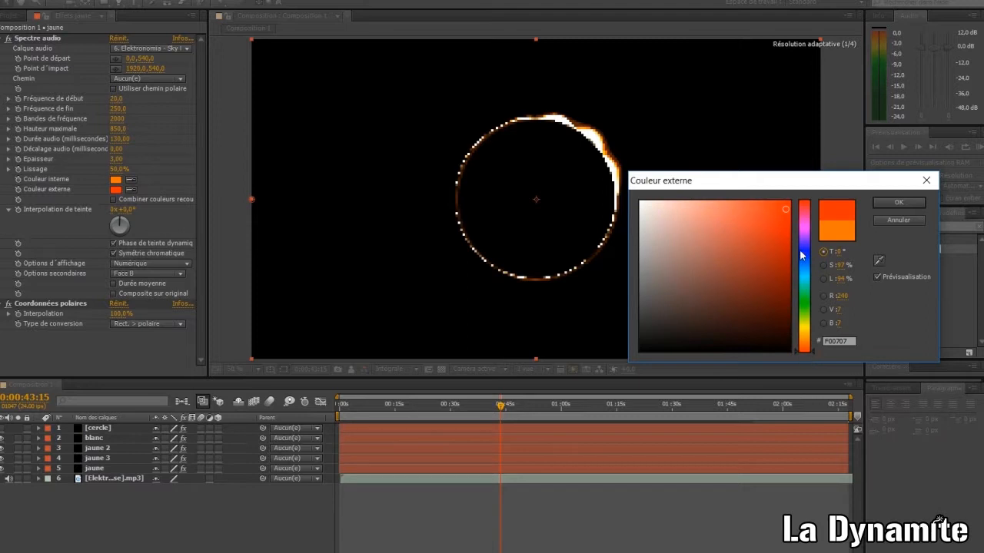
left_click_drag(783, 210, 782, 209)
left_click(898, 202)
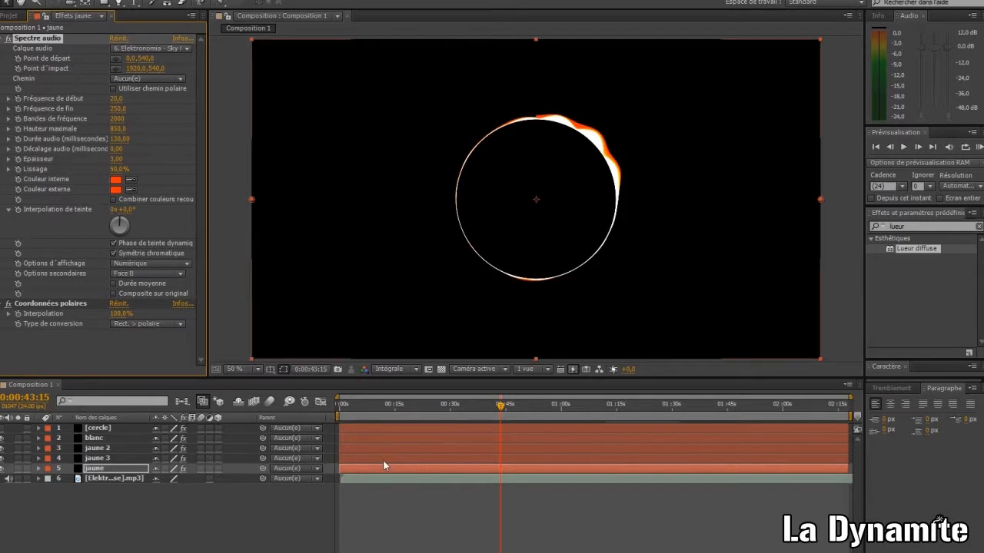
Rename the jaune 3 layer to orange and the lowest jaune layer to rouge.
left_click(113, 459)
right_click(113, 459)
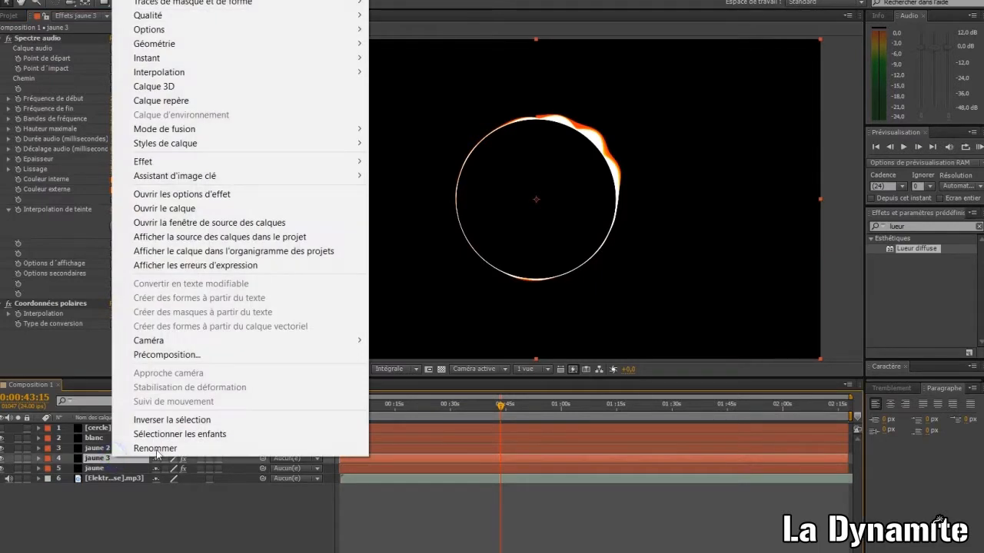
left_click(157, 448)
type("orange")
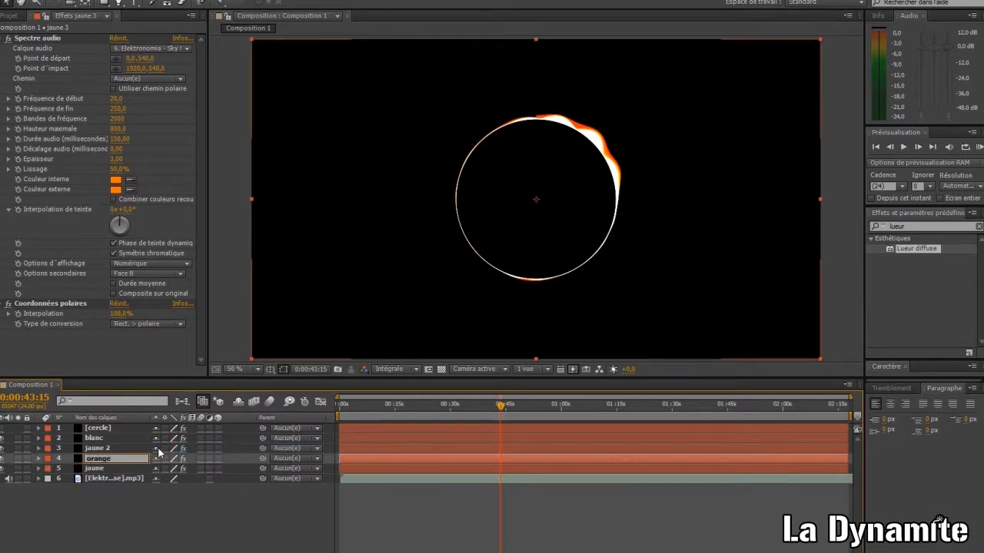
left_click(127, 469)
right_click(127, 468)
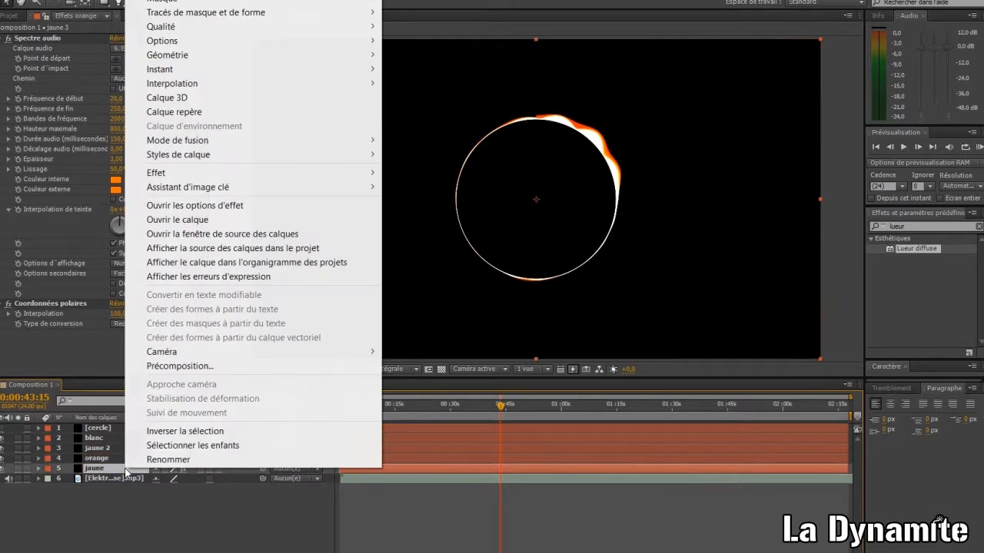
left_click(138, 459)
type("rouge")
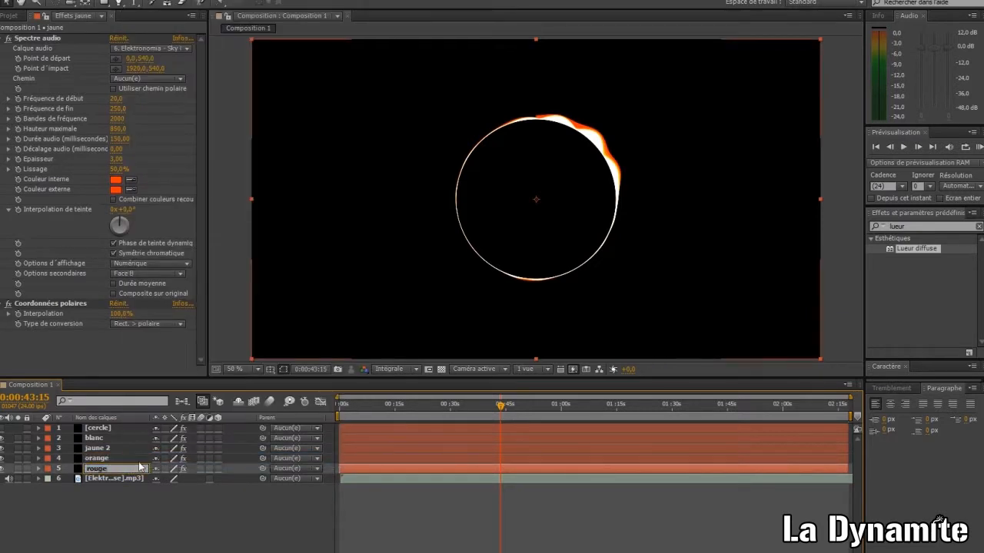
left_click(130, 509)
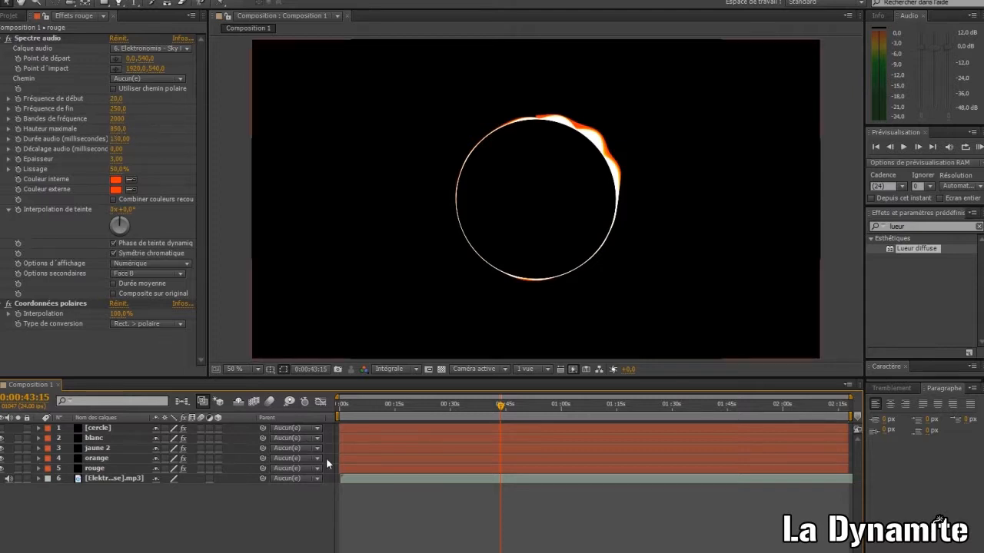
Duplicate the rouge layer and set the lower copy's Hauteur maximale to 900 and Durée audio to 120 milliseconds.
left_click(357, 470)
key("ctrl+d")
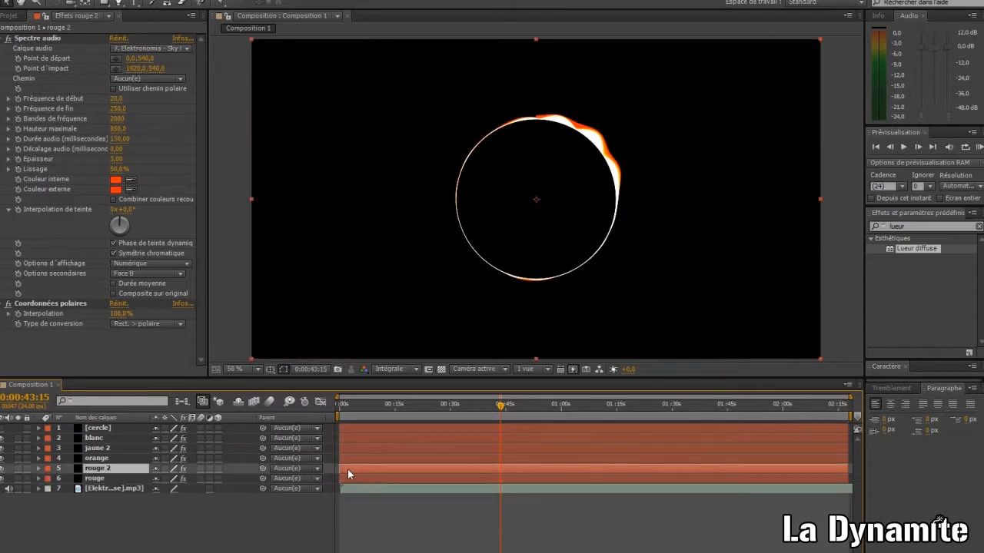
left_click(123, 480)
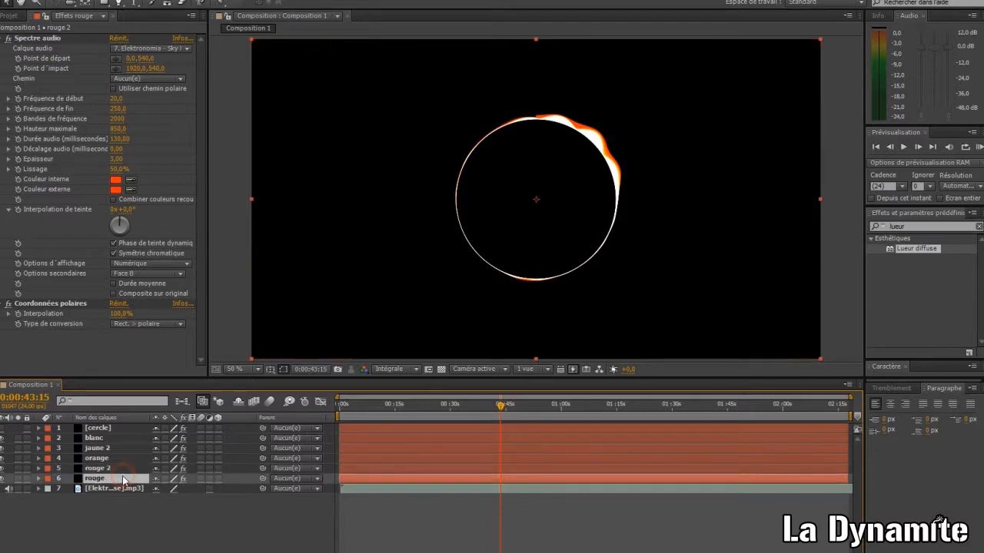
left_click(116, 129)
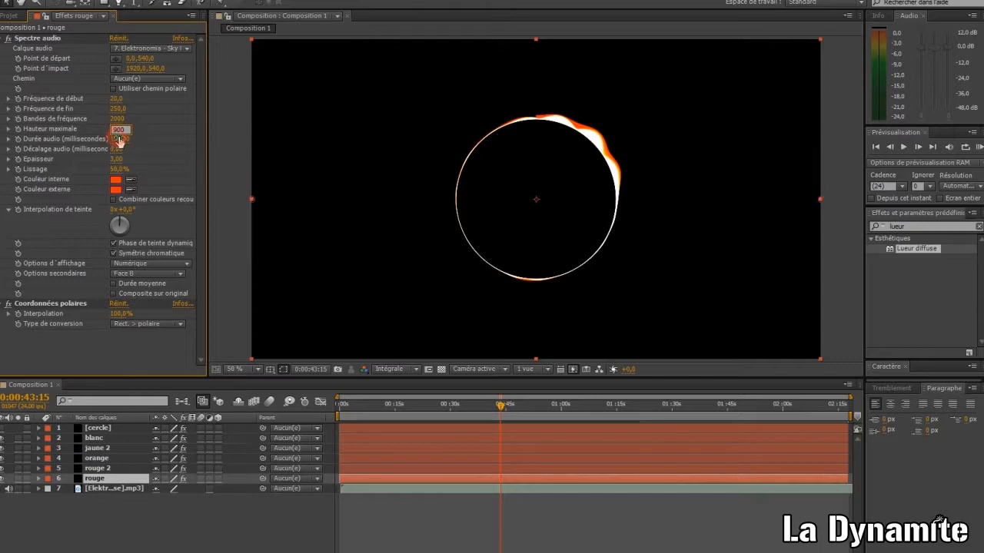
key("Tab")
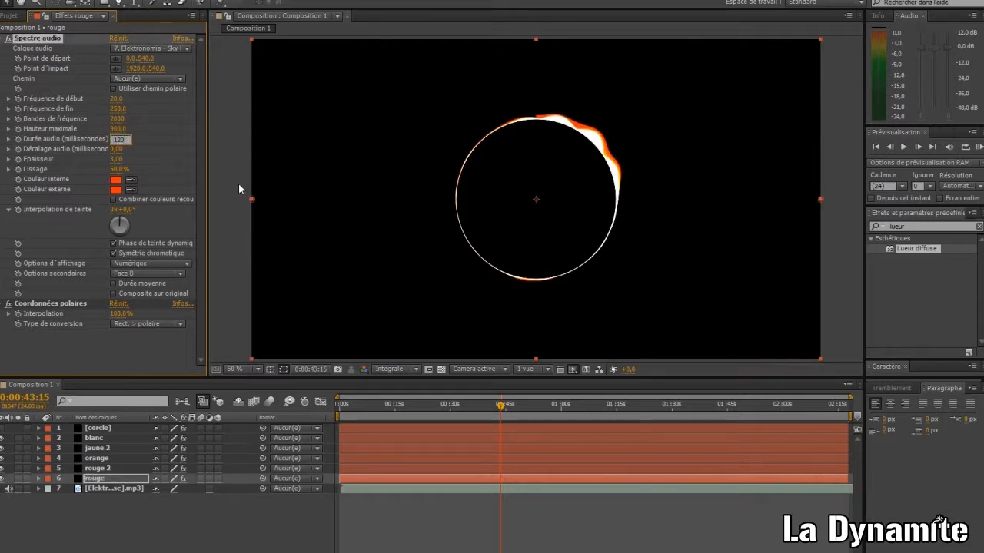
Set the lower rouge layer's Couleur externe to pink D947D4 and sample that pink for its Couleur interne.
left_click(116, 190)
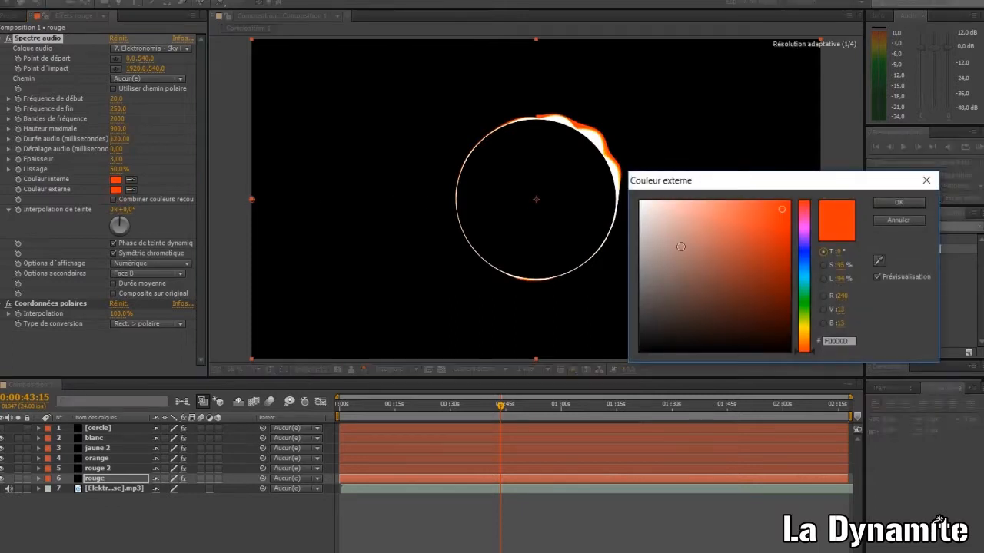
left_click_drag(803, 257, 805, 224)
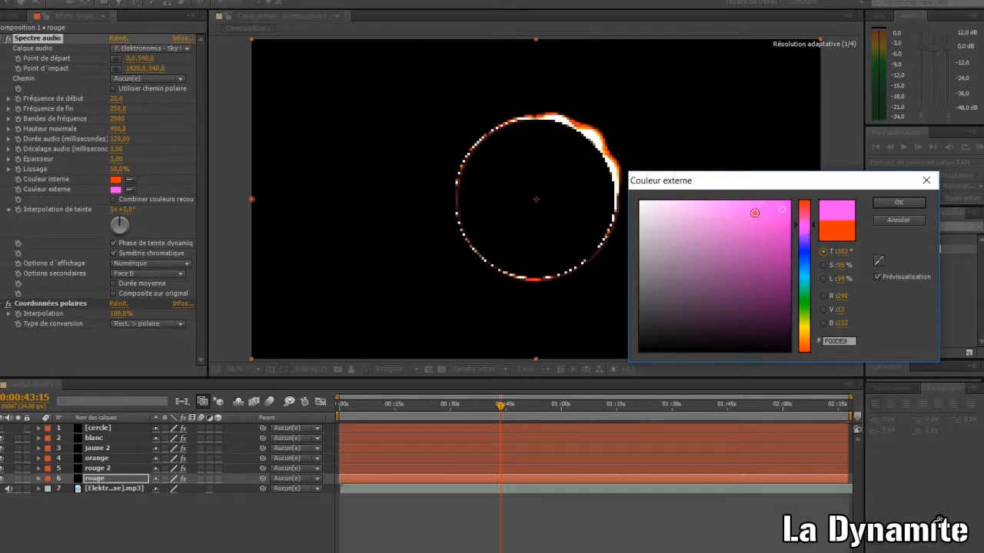
left_click(742, 213)
left_click_drag(742, 213, 723, 215)
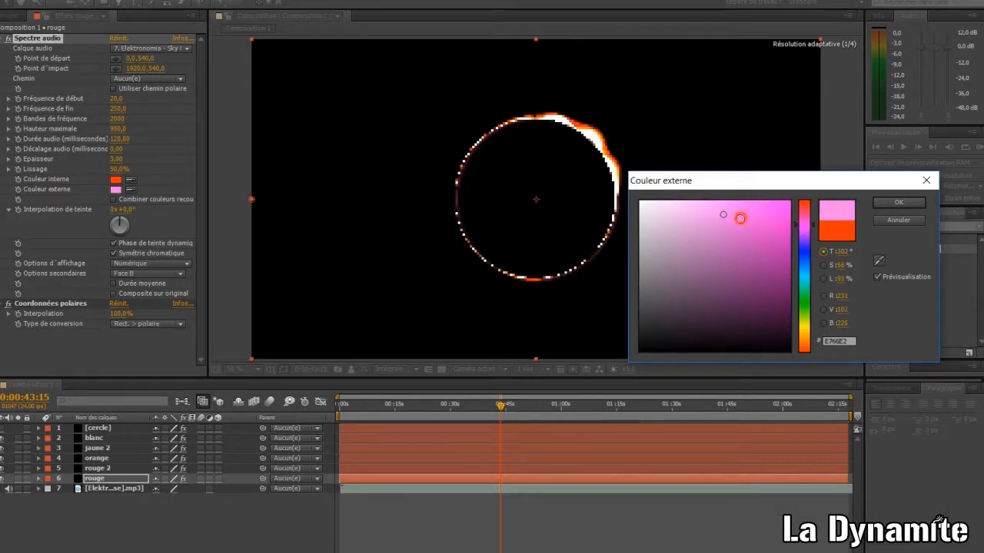
left_click(741, 223)
left_click(898, 203)
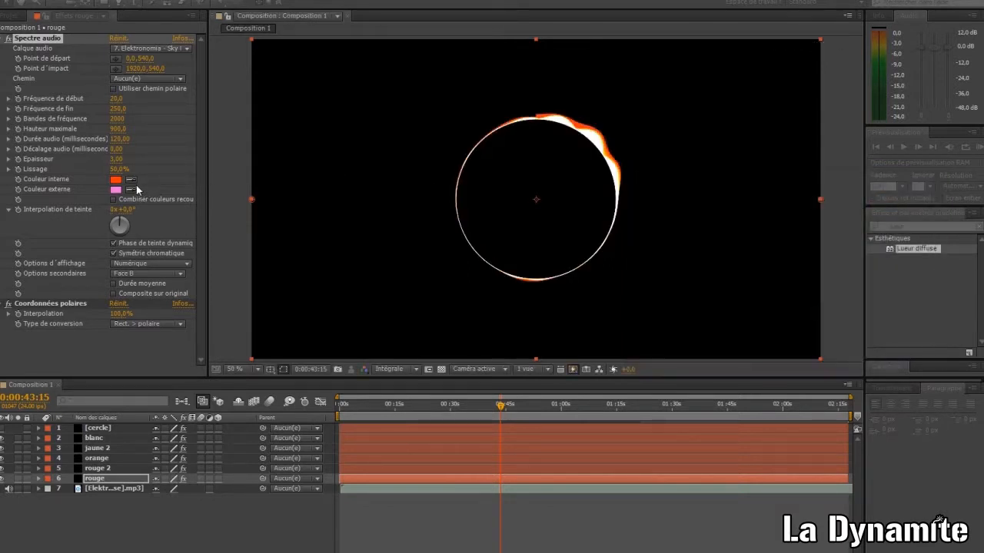
left_click(130, 180)
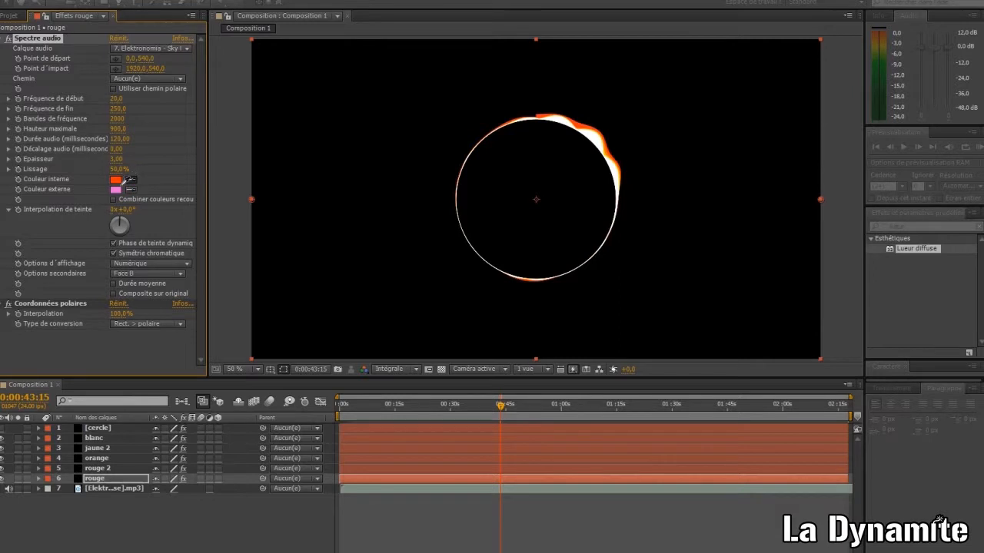
left_click(114, 190)
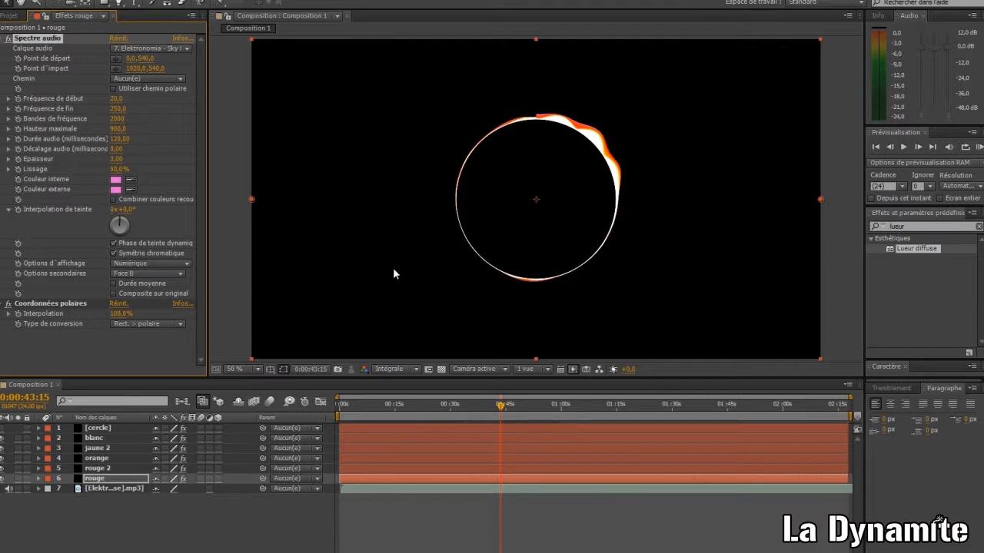
Check the layered spectrum at about 0:00:53 and 0:01:00 in the timeline, ending at 0:00:52:19.
left_click(536, 408)
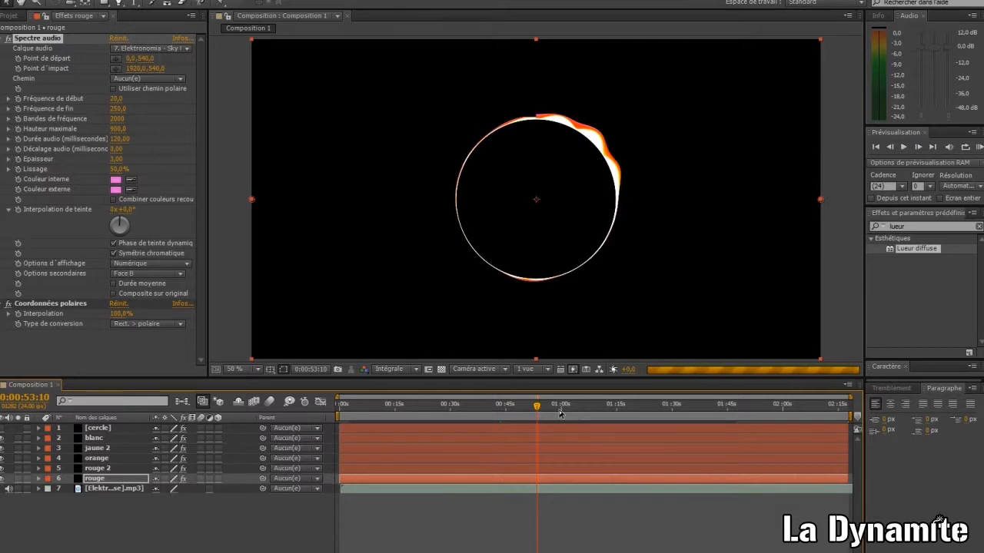
left_click(562, 408)
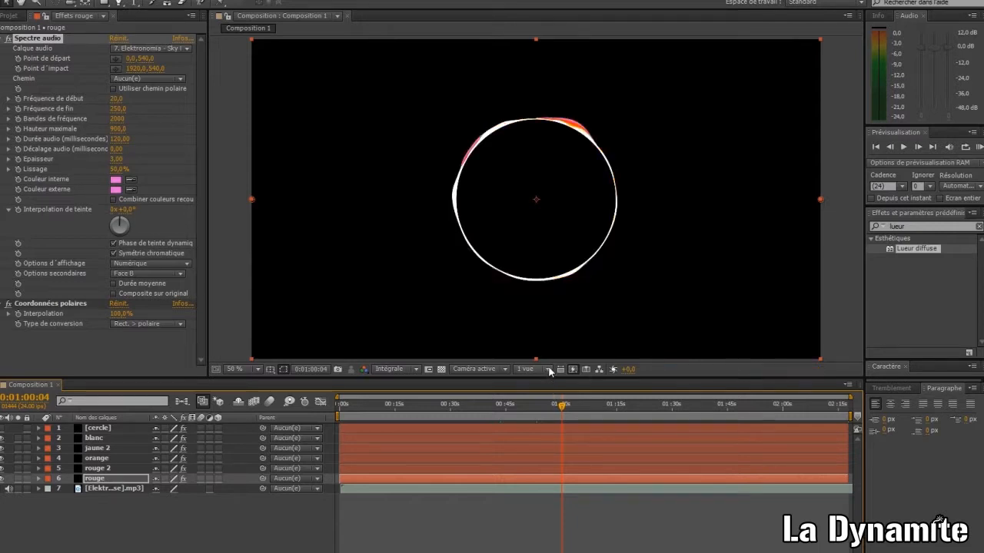
left_click(536, 406)
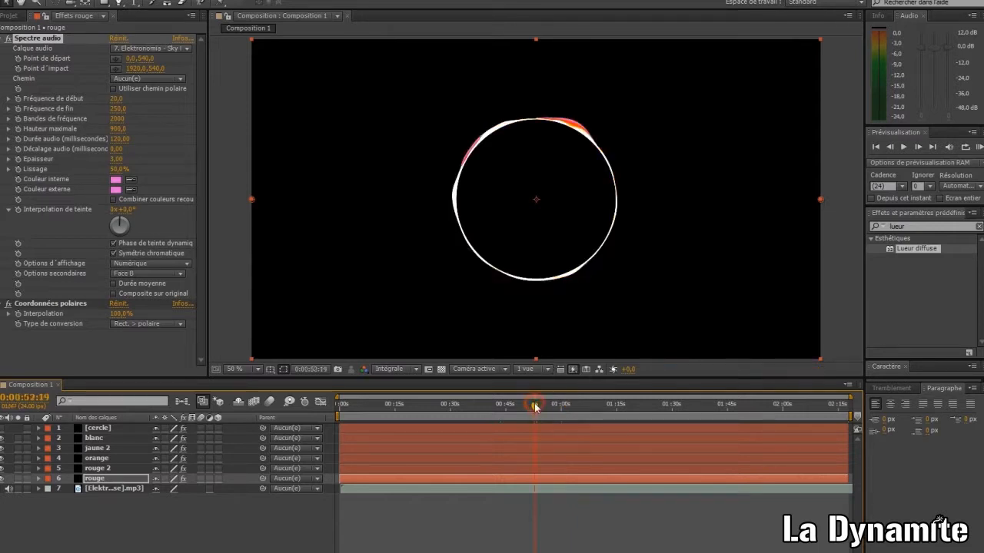
Duplicate the pink rouge layer and rename the upper copy to rose.
left_click(384, 483)
key("ctrl+d")
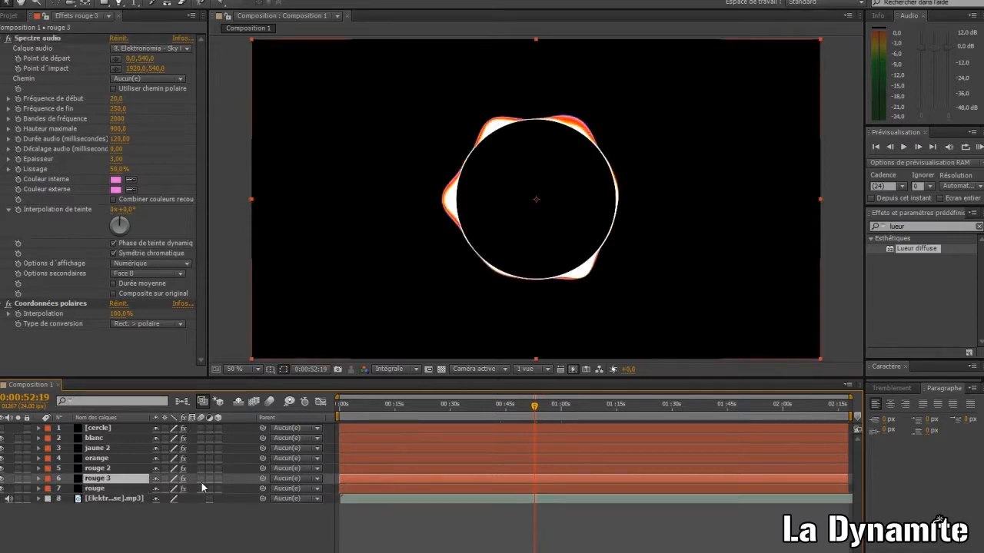
right_click(133, 481)
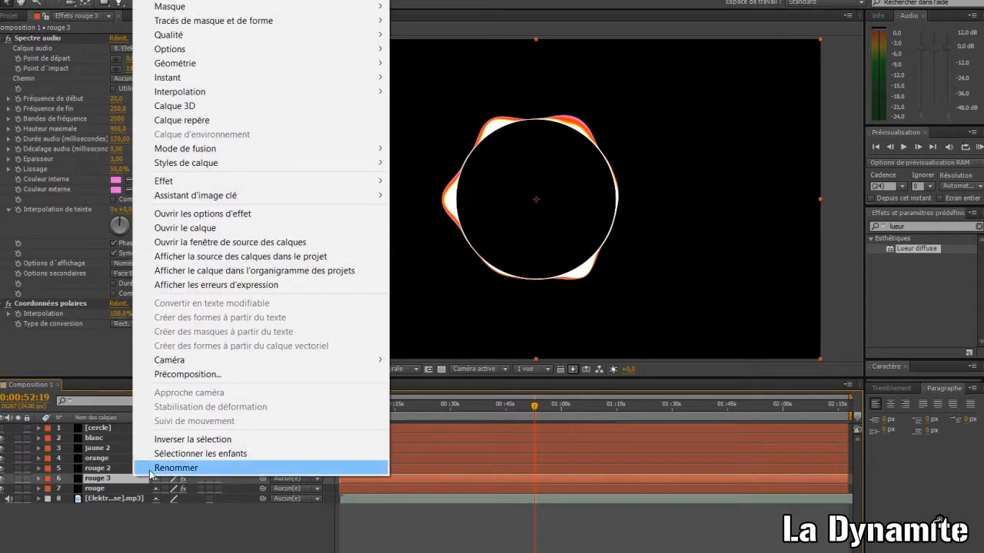
left_click(151, 469)
type("rose")
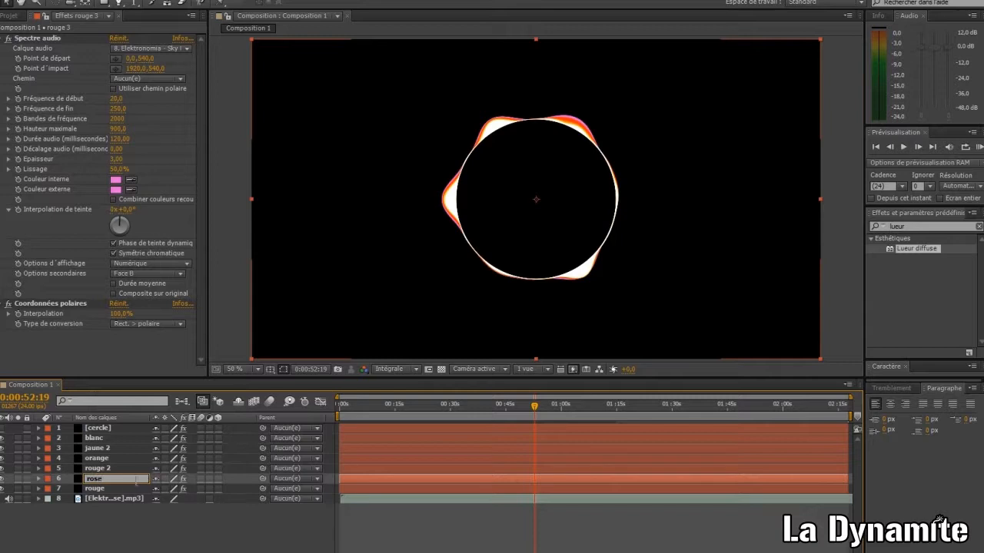
key("Return")
Rename the remaining pink rouge layer below rose to bleu 1.
left_click(126, 489)
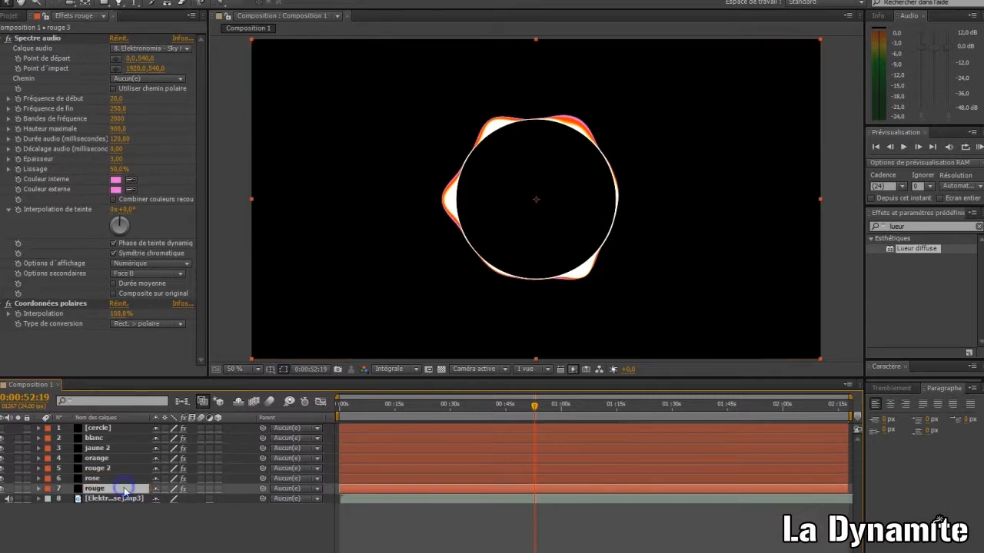
right_click(125, 490)
left_click(138, 478)
type("bleu")
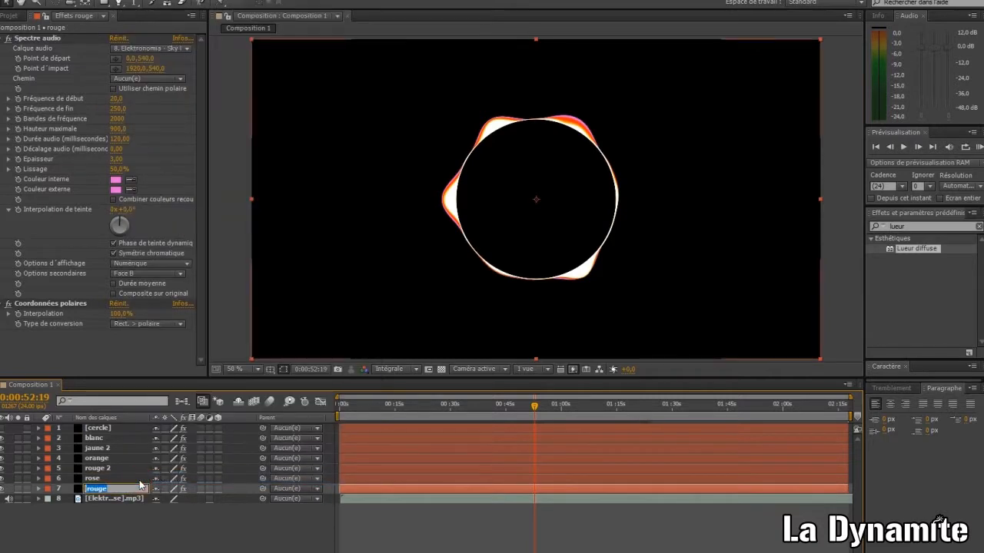
type(" 1")
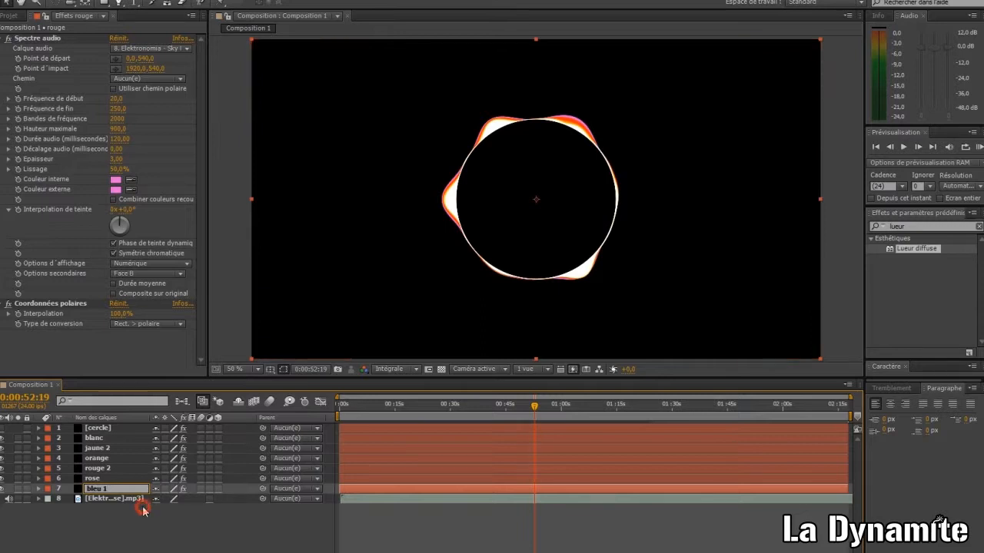
key("Return")
left_click(143, 507)
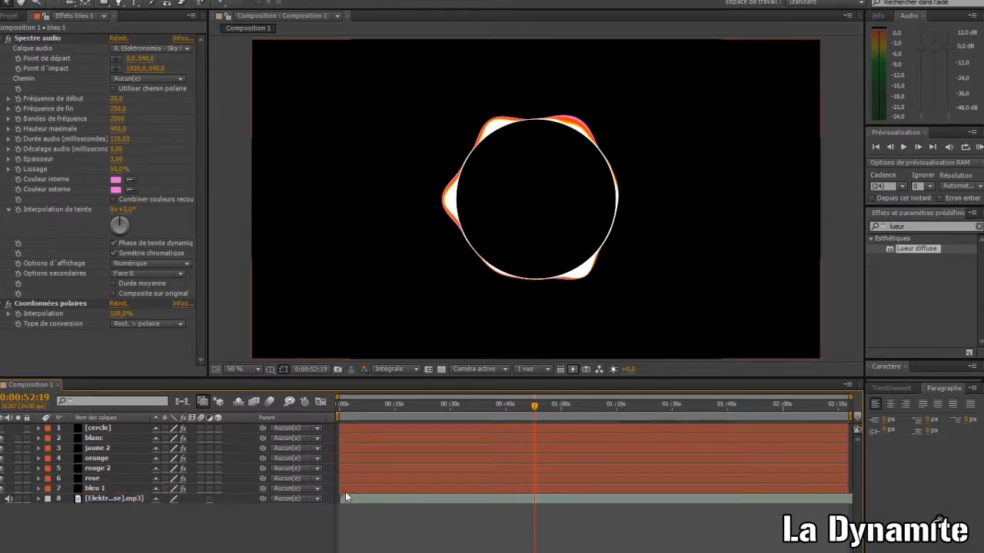
Set the bleu 1 layer's Hauteur maximale to 950 and Durée audio to 110 milliseconds.
left_click(134, 489)
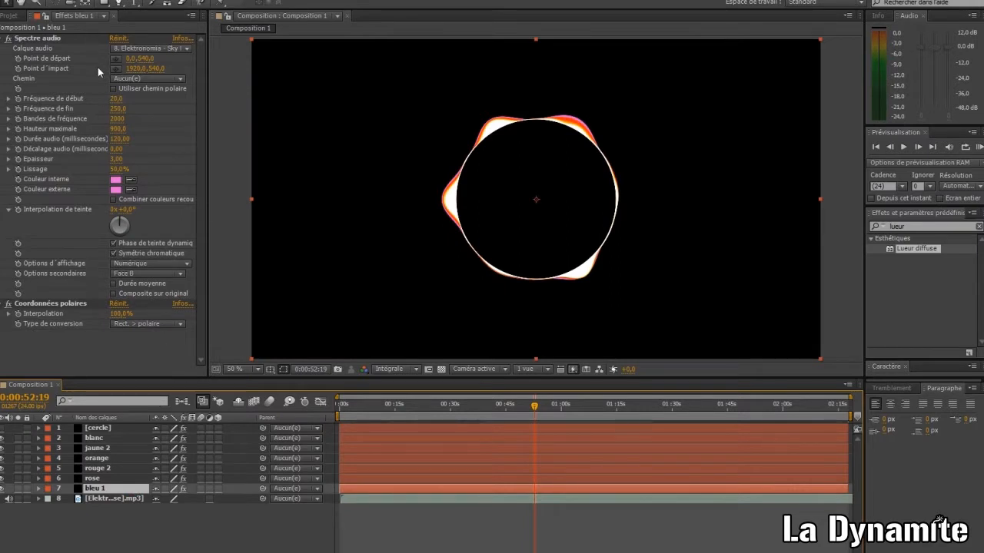
left_click(118, 129)
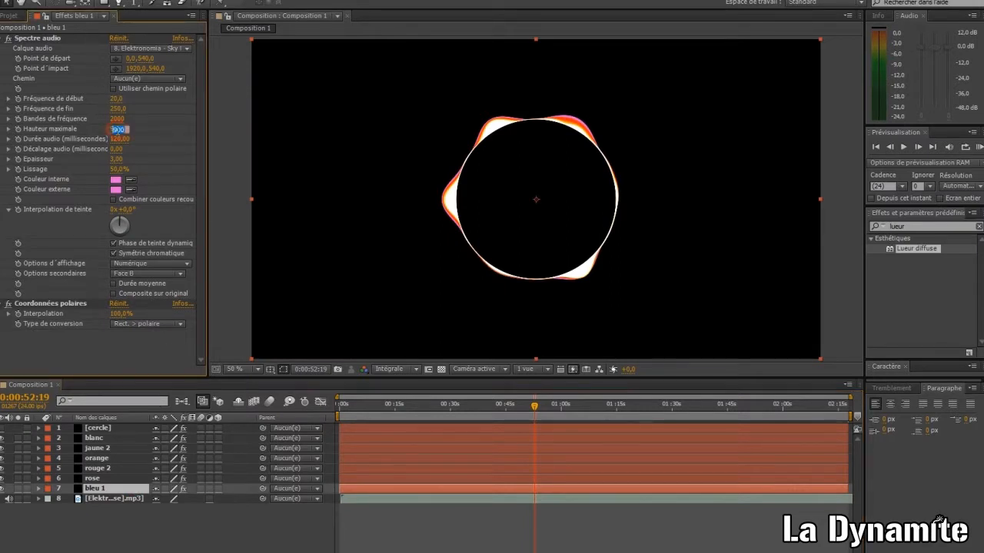
type("950")
left_click(120, 140)
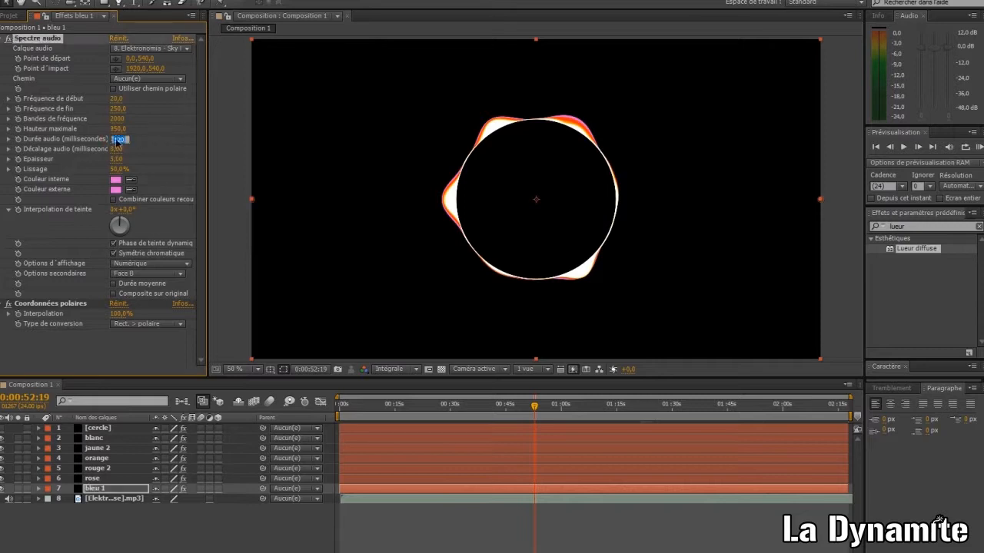
type("110")
left_click(231, 164)
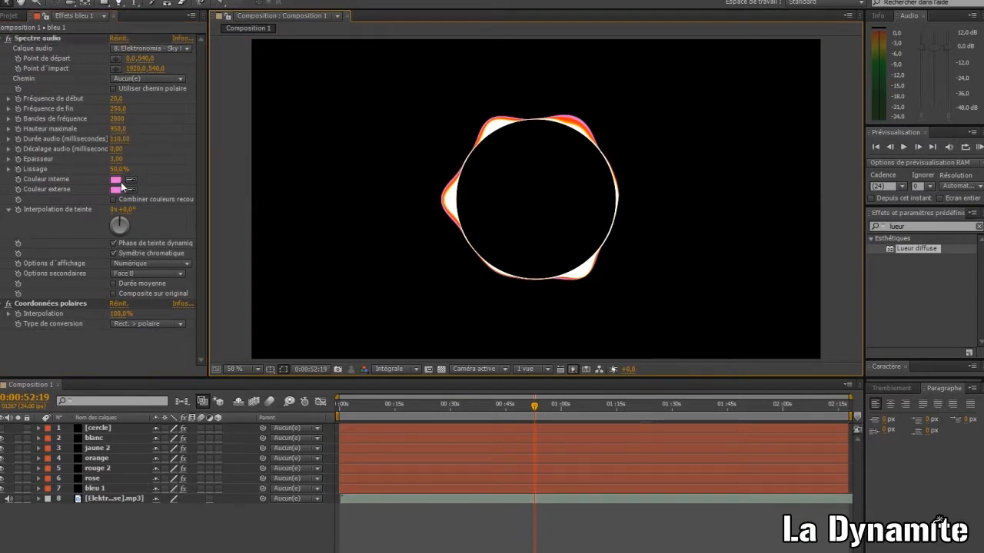
Set the bleu 1 layer's Couleur externe to blue 0404F1 and sample that blue for its Couleur interne.
left_click(117, 189)
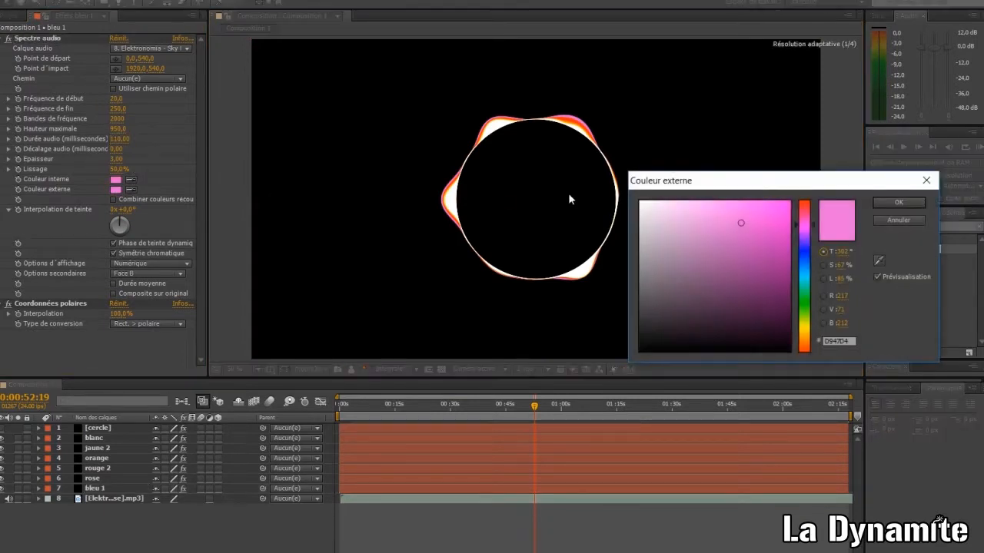
left_click_drag(806, 239, 805, 255)
left_click_drag(778, 223, 786, 209)
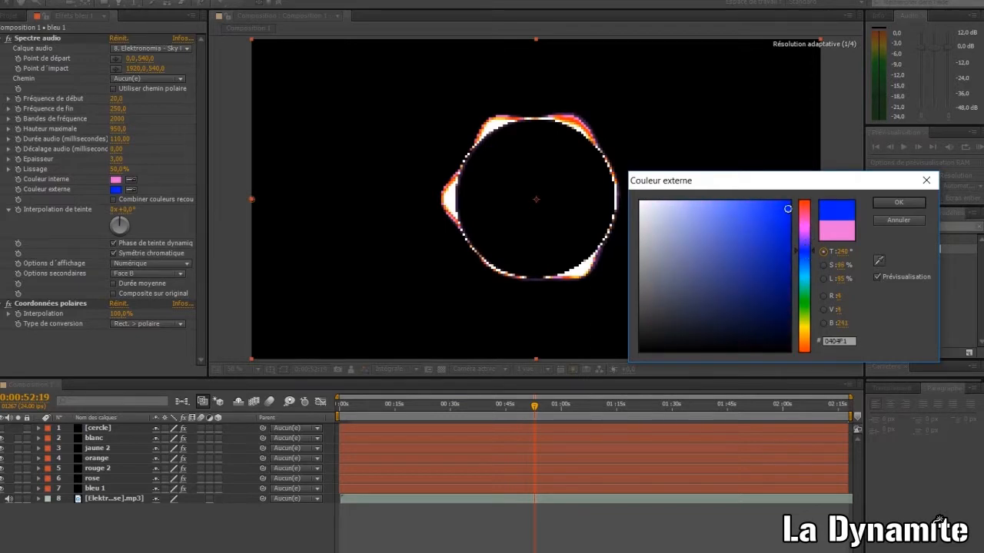
left_click(882, 203)
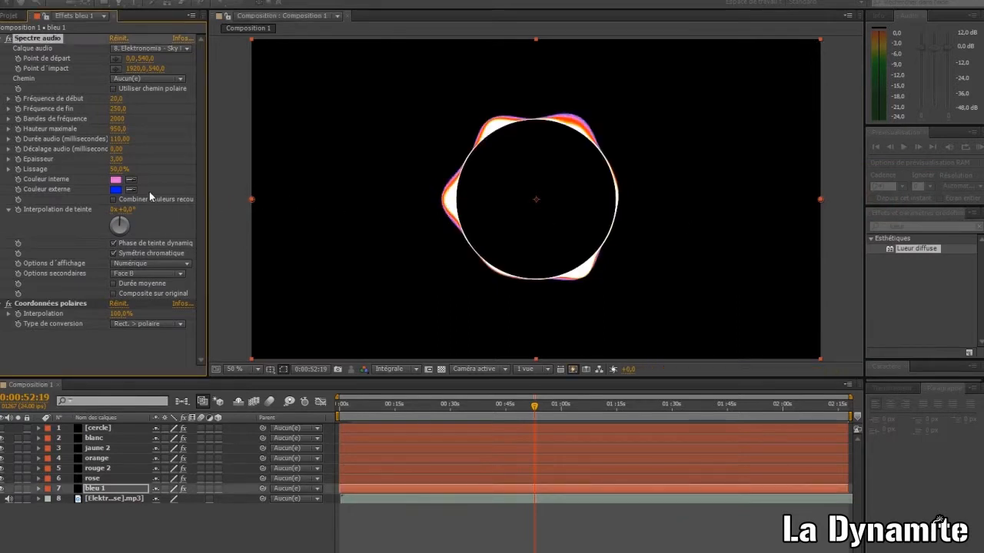
left_click(130, 186)
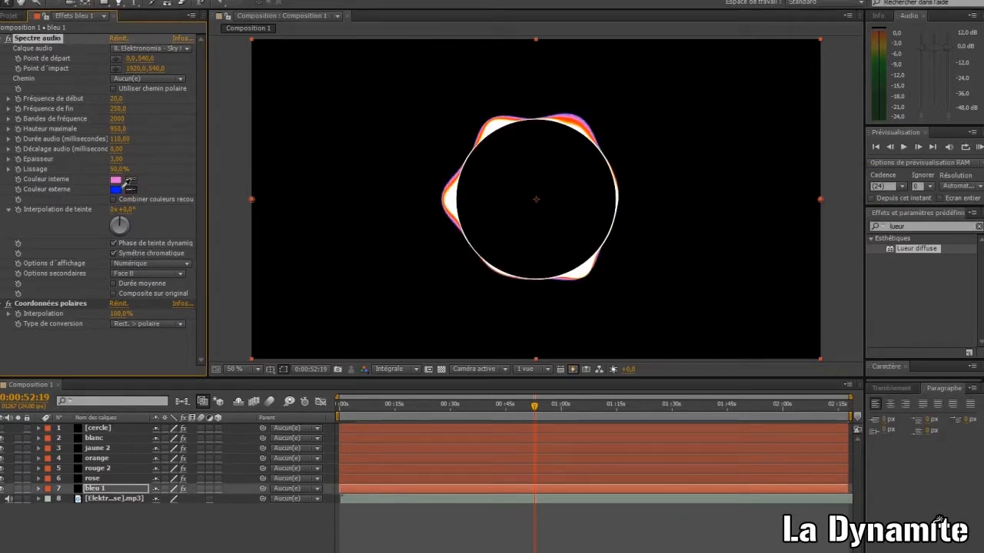
left_click(122, 189)
left_click(118, 190)
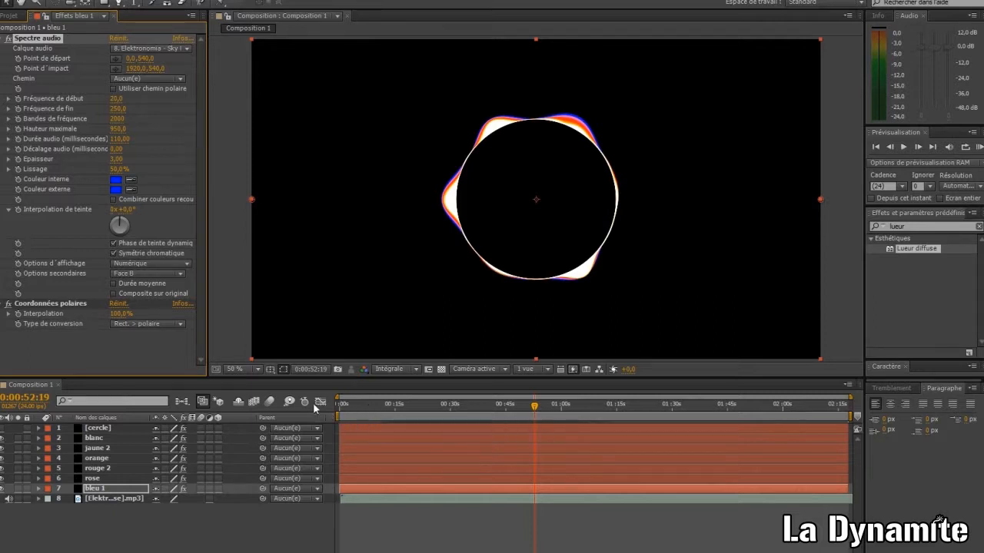
Duplicate the bleu 1 layer and rename the lower copy to bleu 2.
left_click(362, 490)
key("ctrl+d")
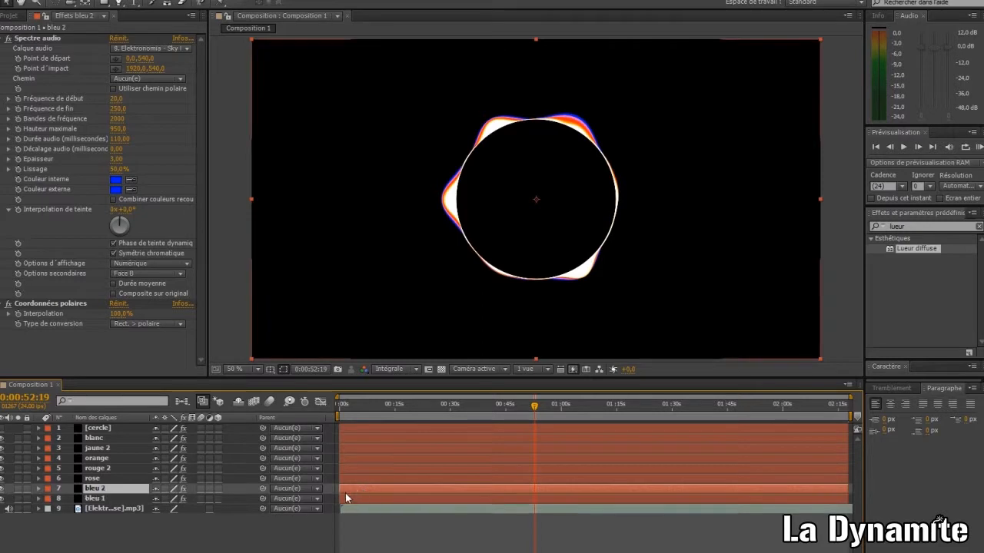
left_click(106, 500)
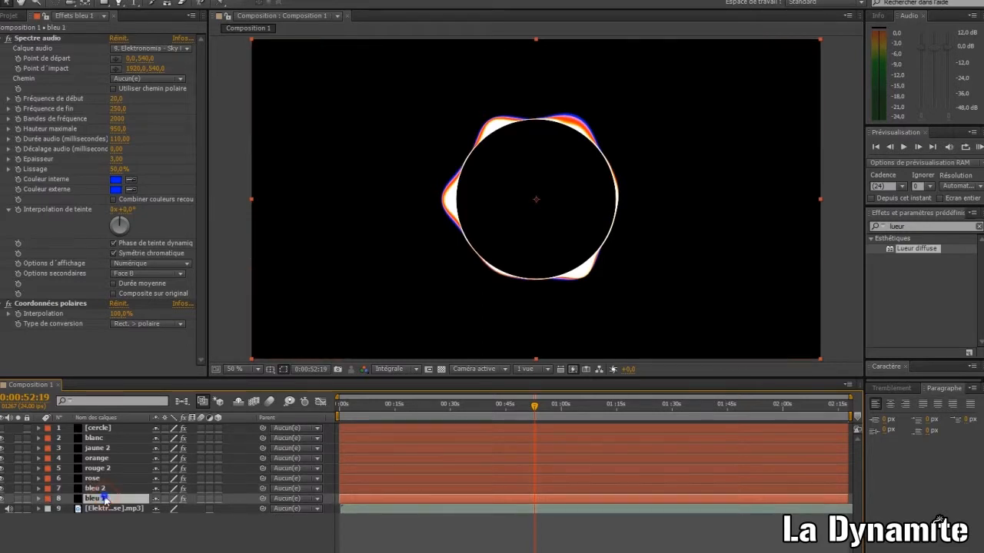
right_click(107, 500)
left_click(134, 488)
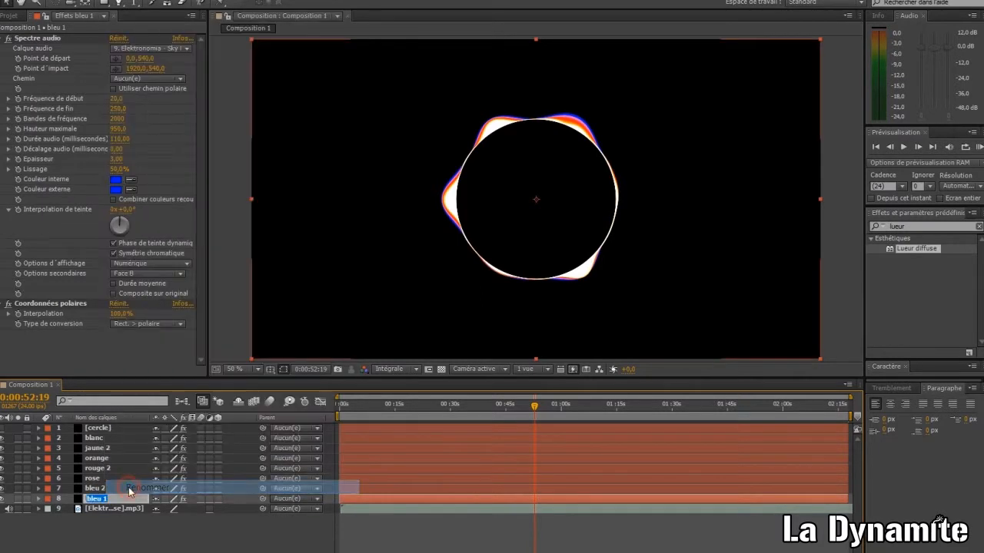
left_click(121, 499)
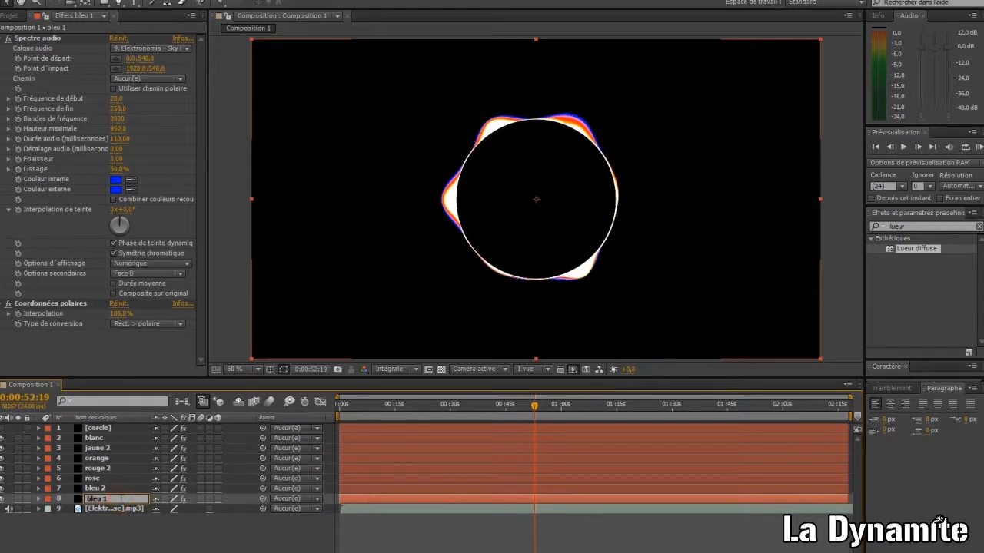
type("2")
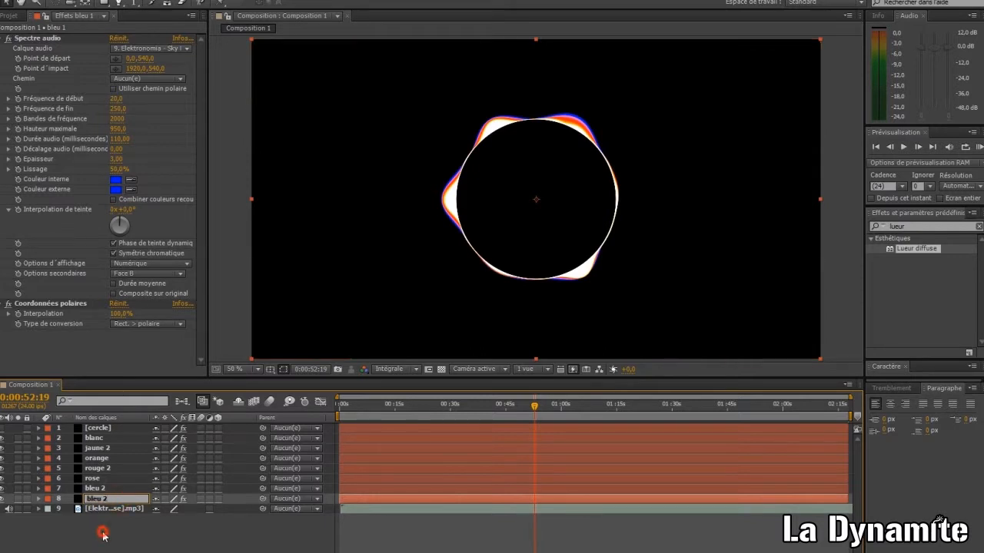
left_click(99, 535)
Rename the upper bleu 2 layer, directly below rose, to bleu 1.
left_click(99, 489)
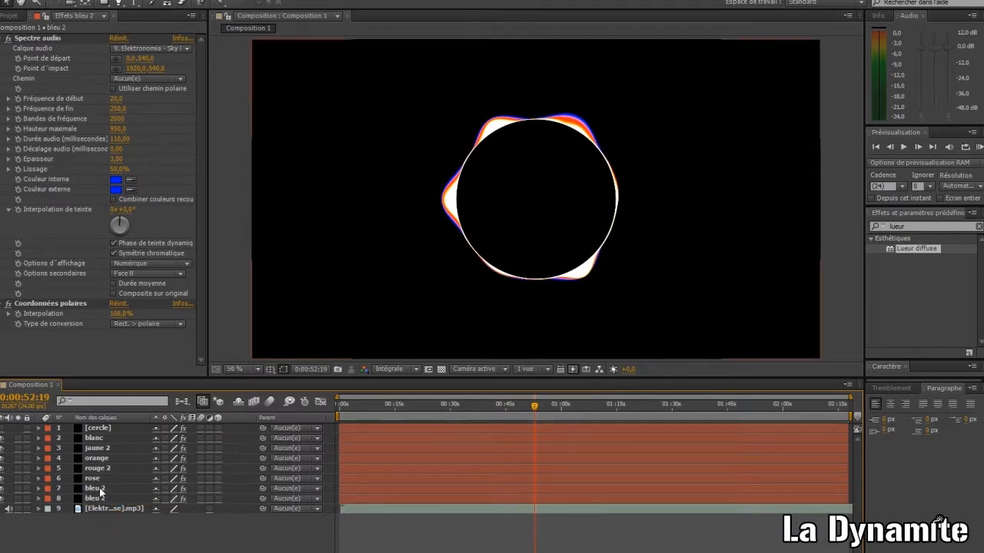
right_click(99, 489)
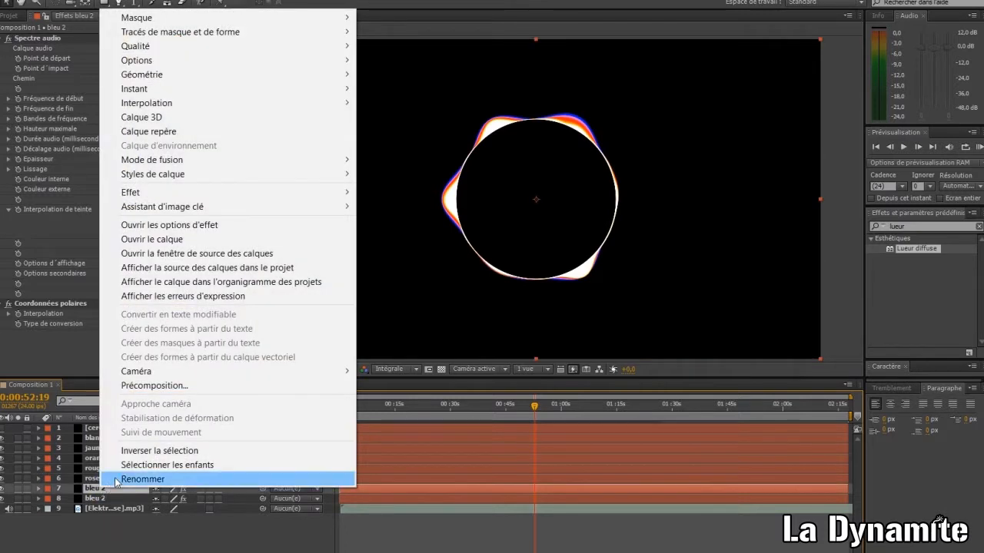
left_click(142, 479)
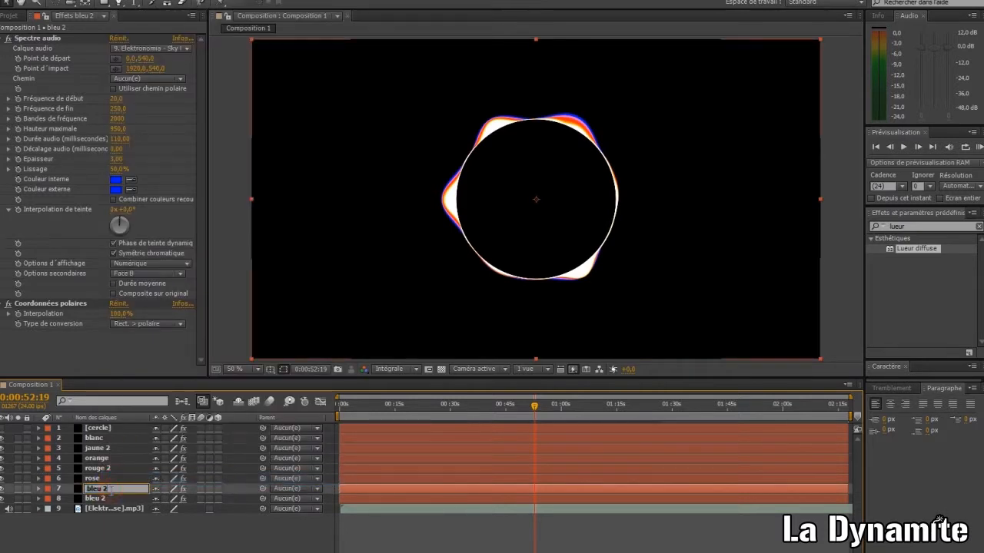
type("bleu 1")
key("Return")
Set the lower bleu 2 layer's Hauteur maximale to 1000 and Durée audio to 100 milliseconds.
left_click(105, 498)
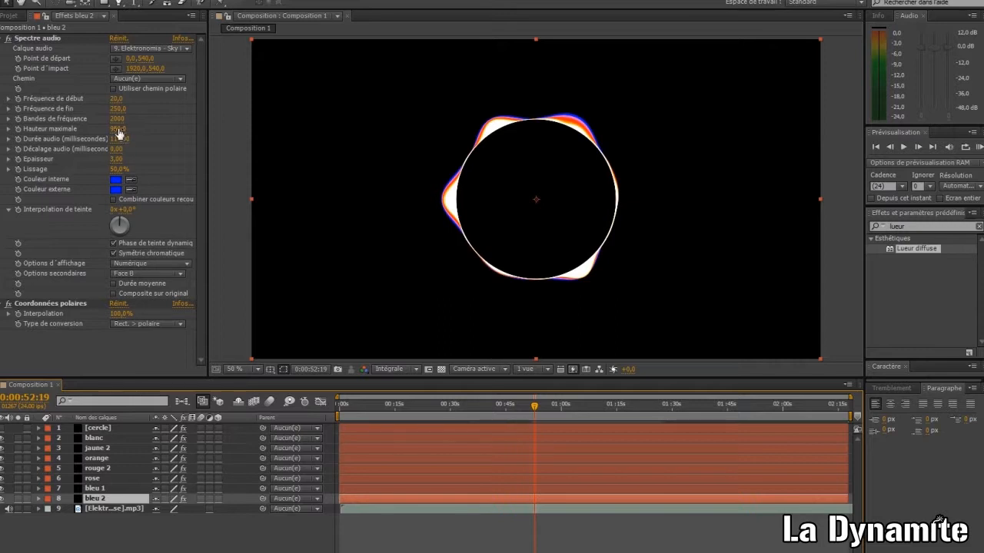
left_click(117, 130)
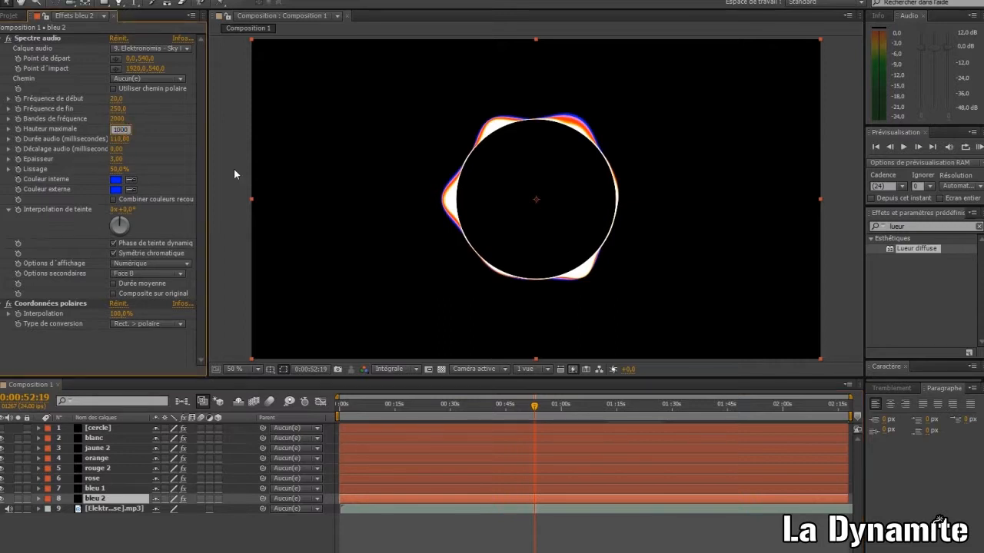
left_click(119, 139)
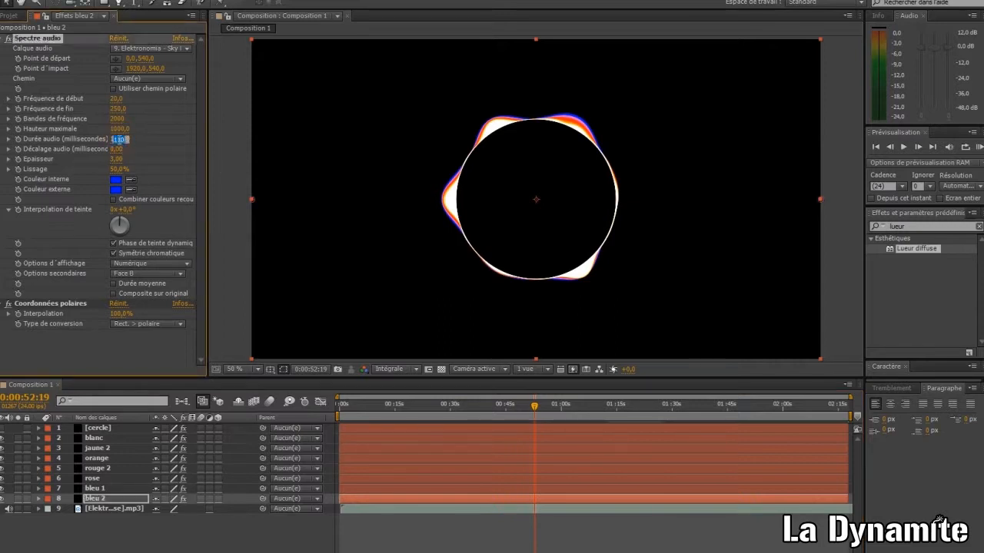
type("100")
left_click(223, 144)
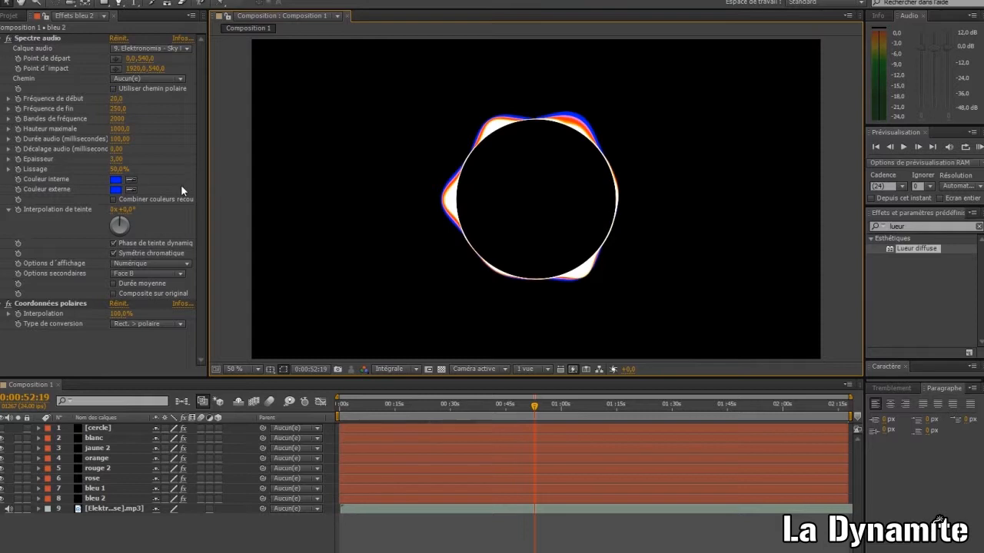
Set the bleu 2 layer's Couleur externe to lighter blue 4040CF and sample that blue for its Couleur interne.
left_click(115, 190)
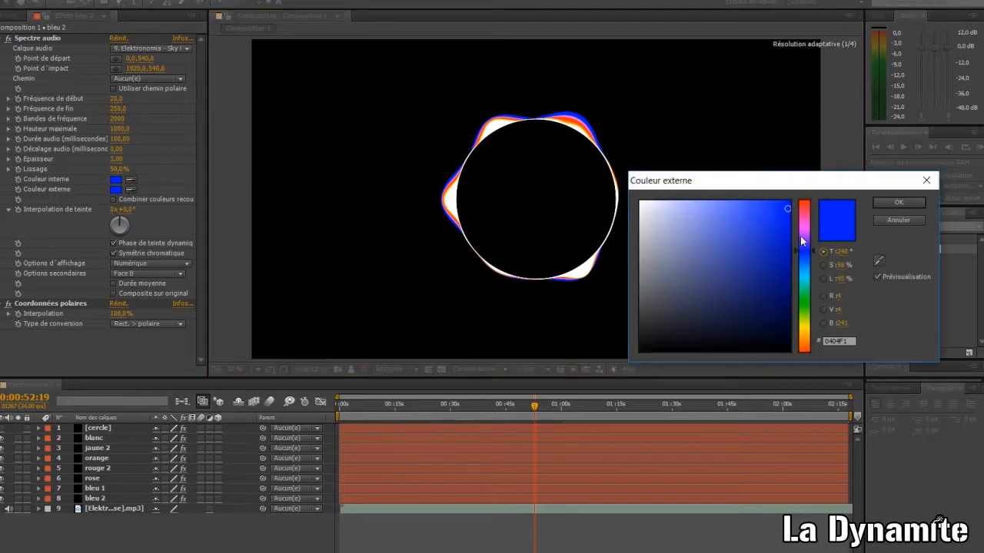
left_click_drag(766, 230, 744, 228)
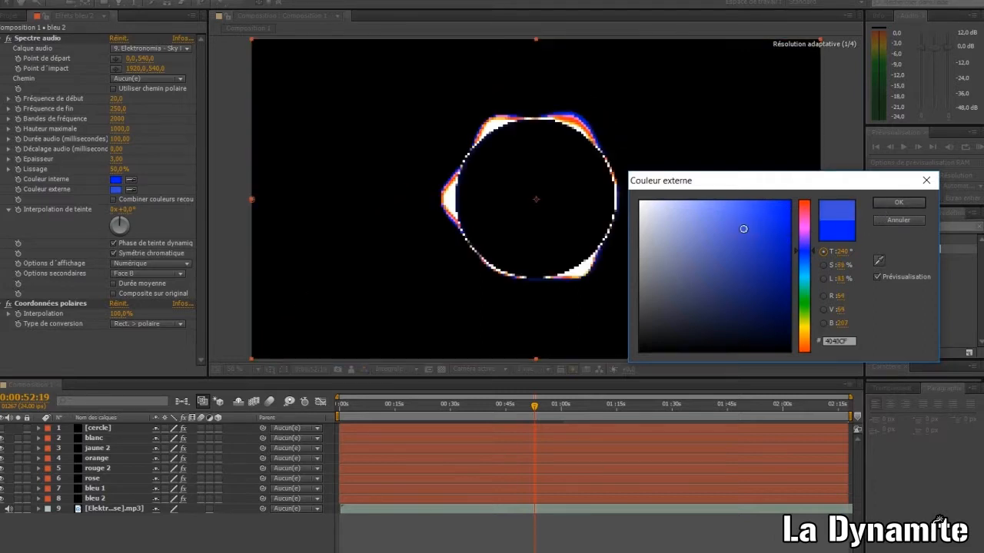
left_click(892, 203)
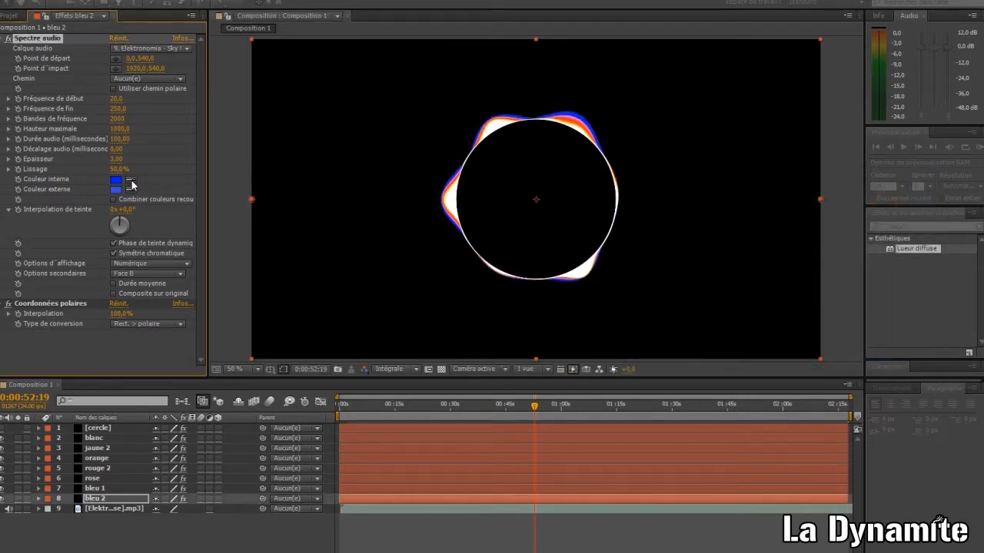
left_click(118, 191)
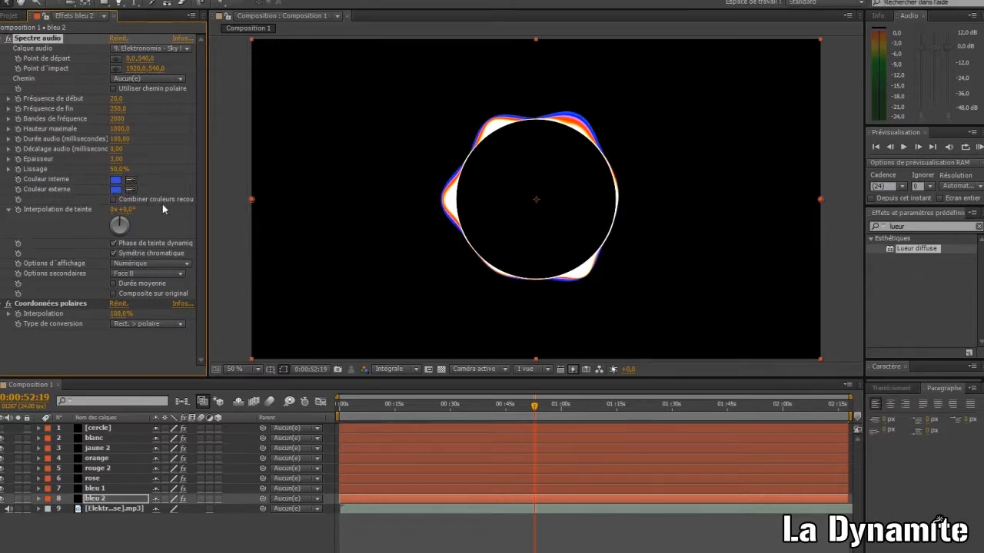
Duplicate the bleu 2 layer and select the lower copy.
left_click(365, 501)
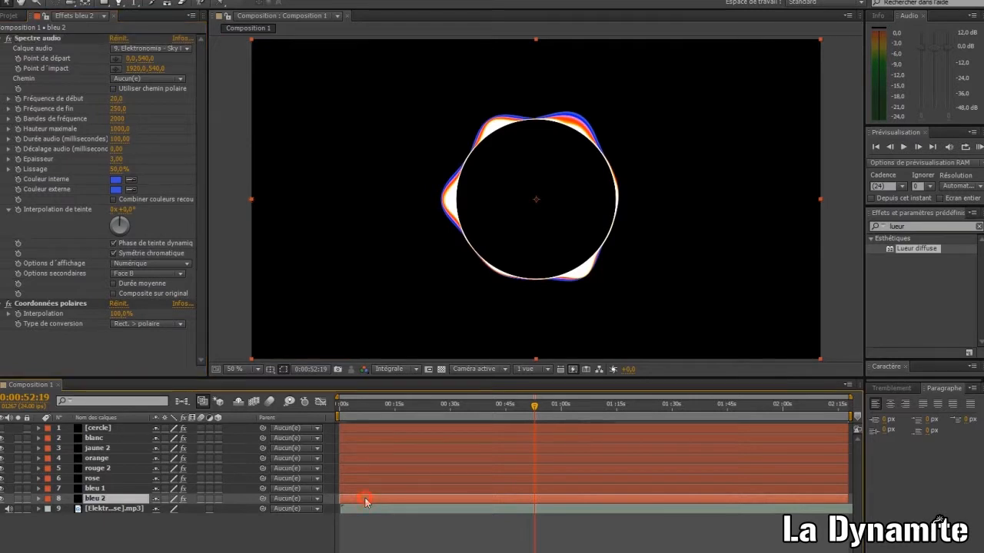
key("ctrl+d")
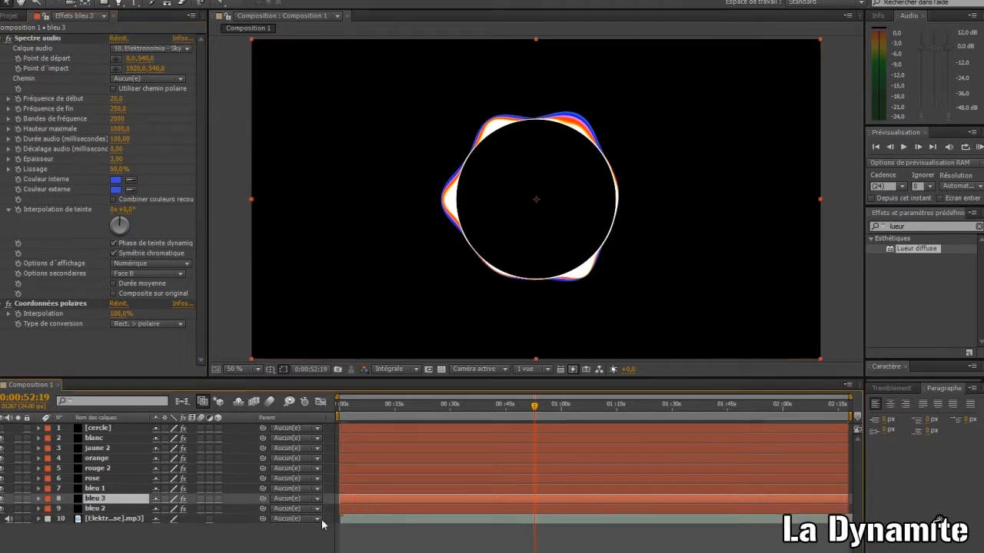
left_click(261, 511)
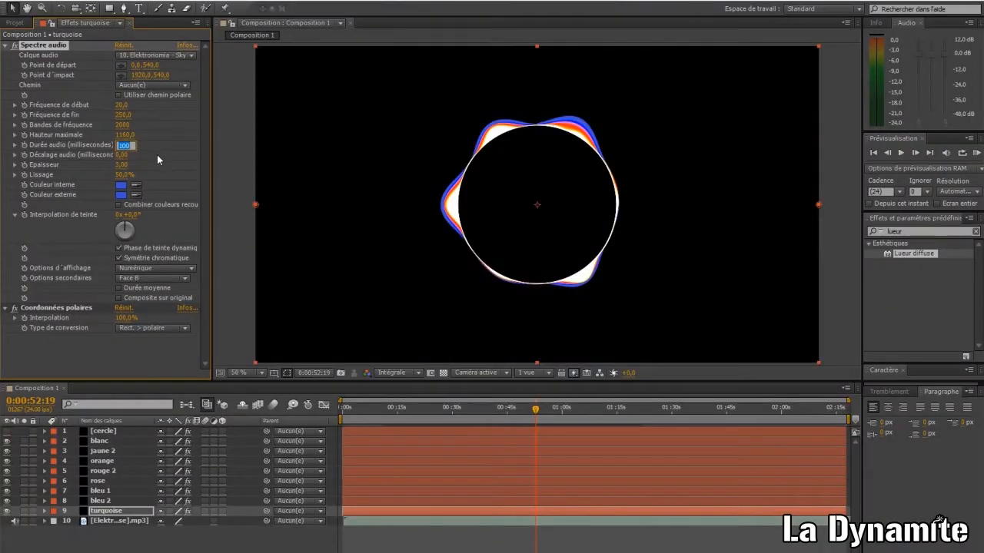
Set the turquoise layer's Durée audio to 100 milliseconds and its Couleur interne and Couleur externe to turquoise 15ECDF.
type("100")
left_click(228, 170)
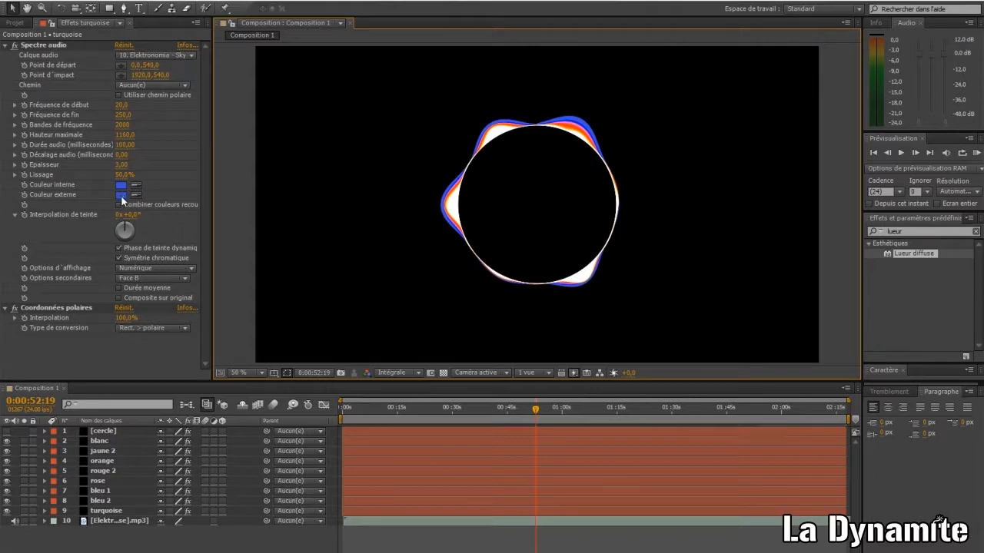
left_click(120, 186)
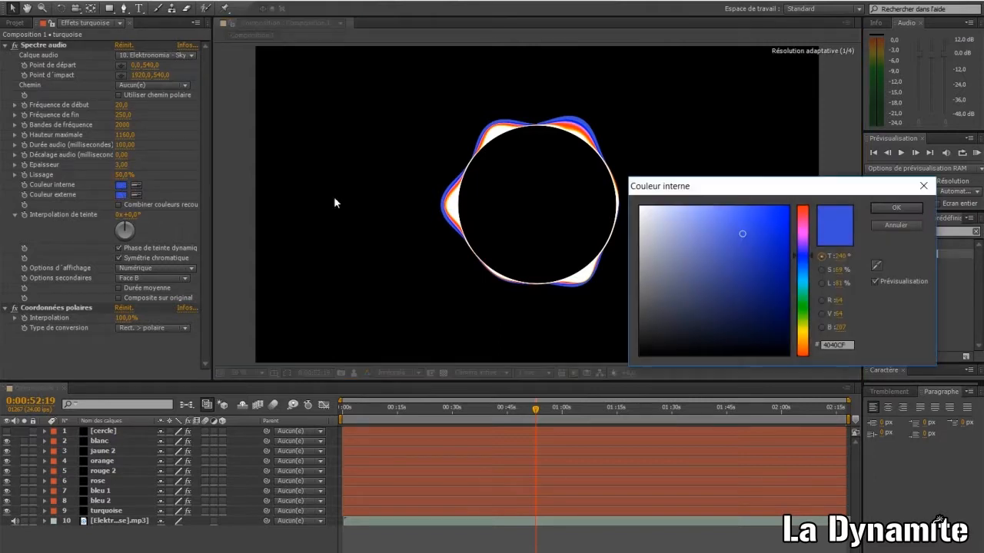
left_click_drag(804, 271, 802, 287)
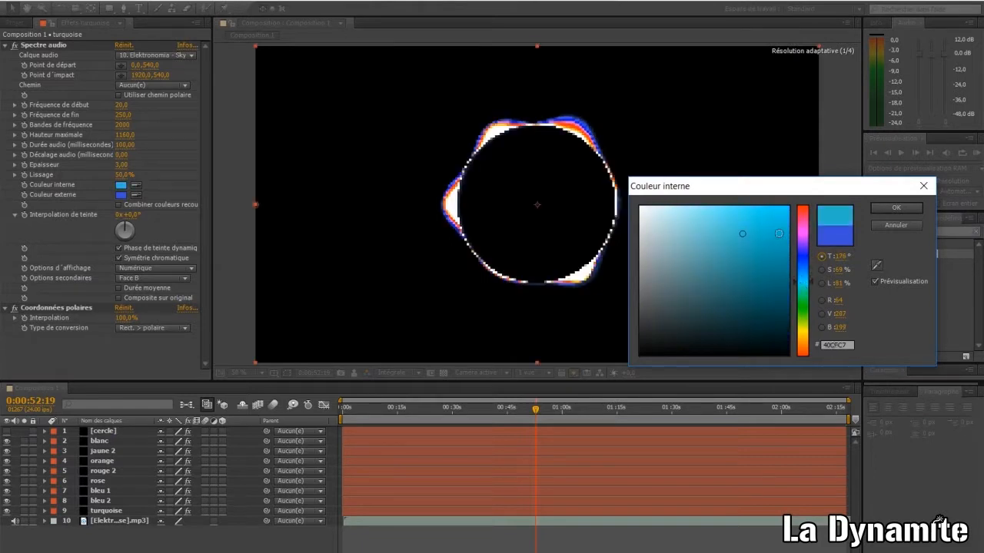
left_click(775, 218)
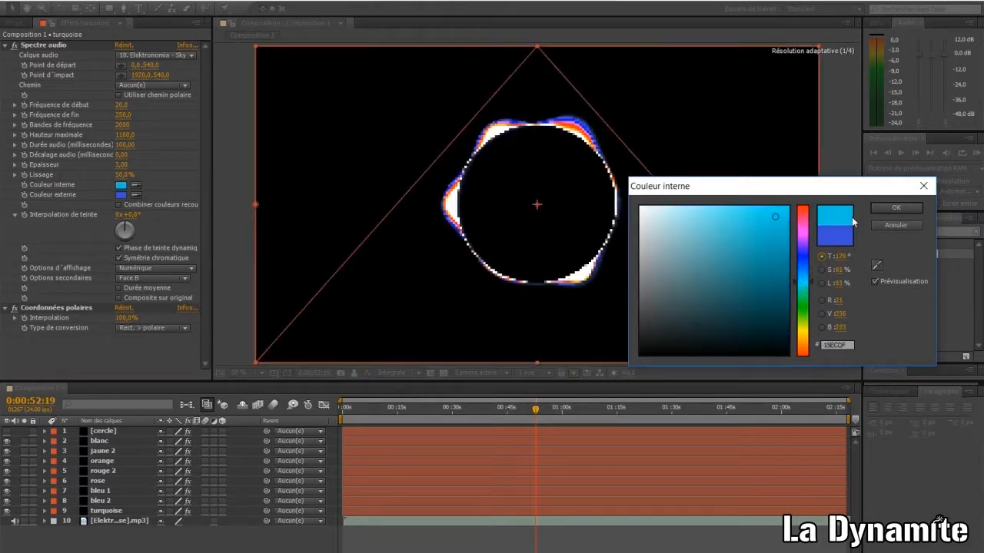
left_click(884, 209)
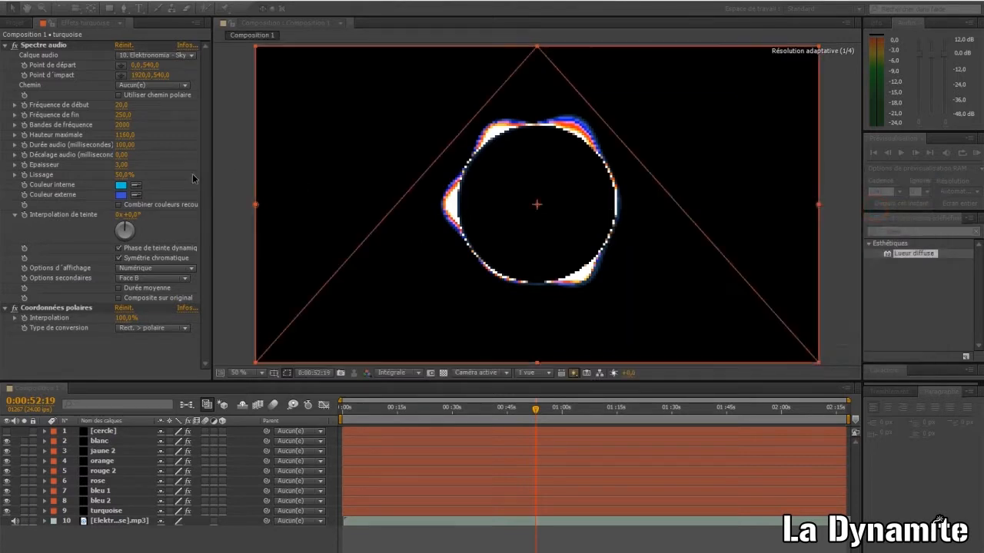
left_click(139, 198)
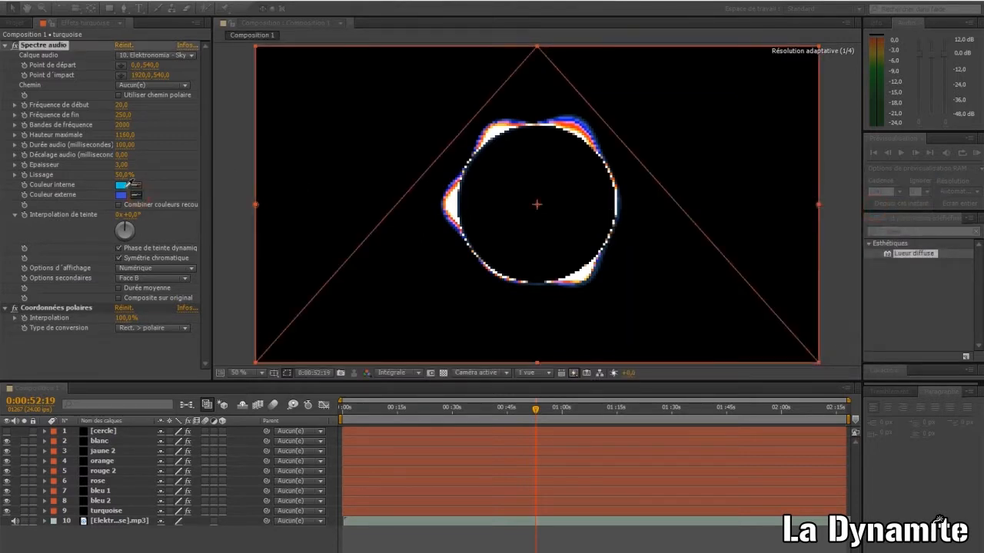
left_click(123, 185)
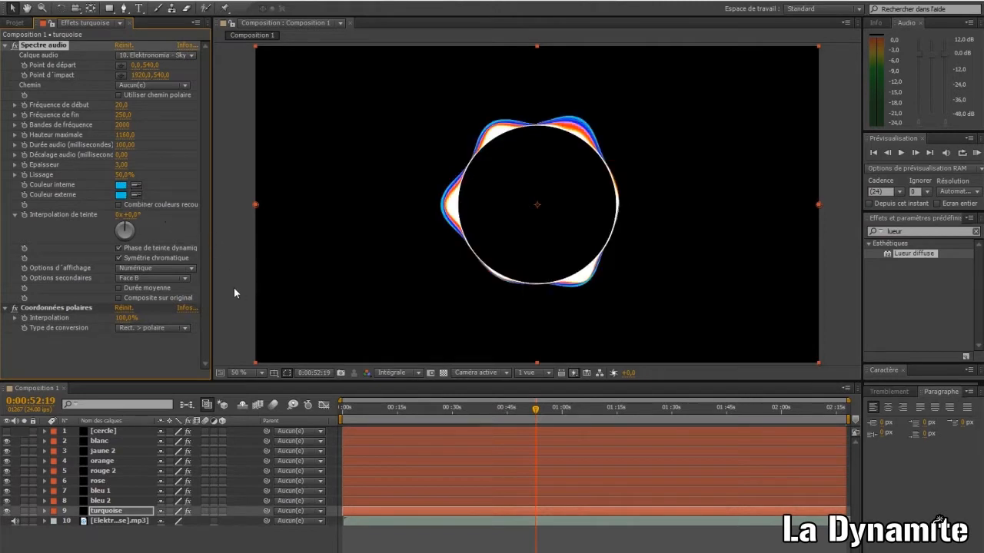
Duplicate the turquoise layer and rename the lower copy to vert.
left_click(372, 511)
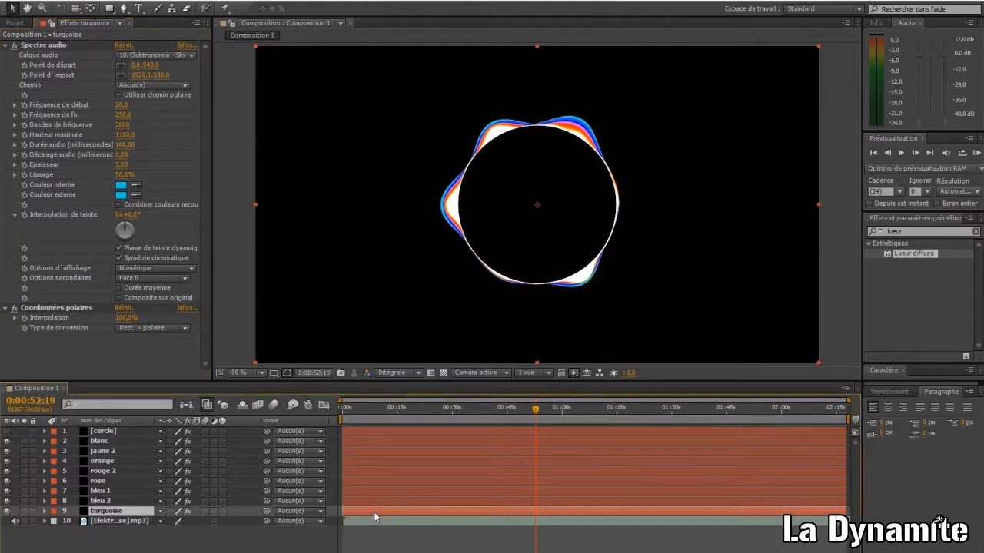
key("ctrl+d")
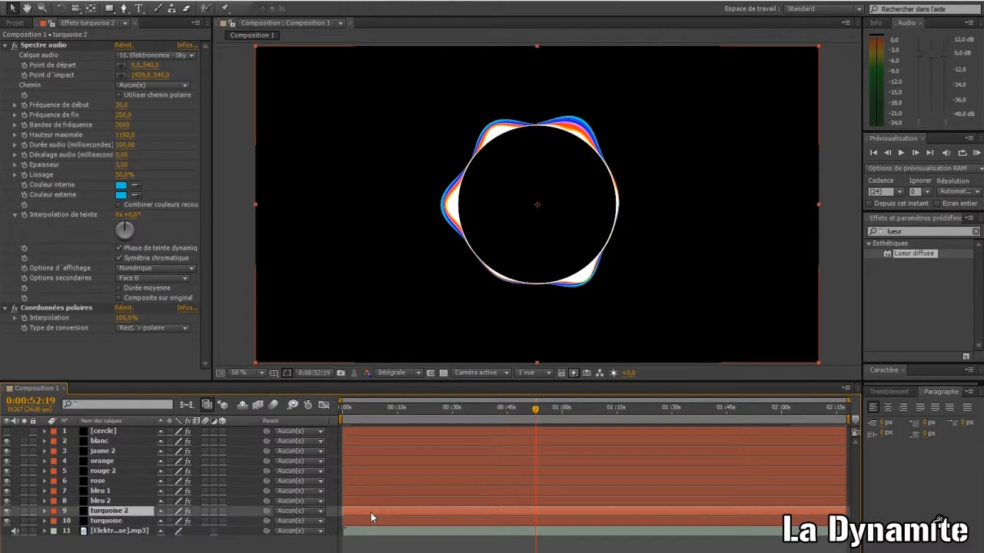
left_click(106, 521)
right_click(108, 523)
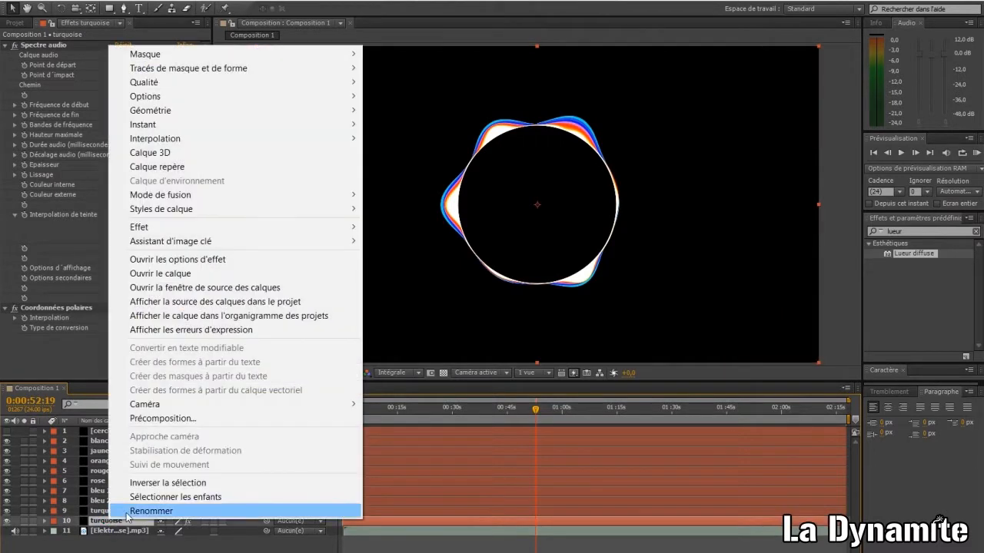
left_click(127, 513)
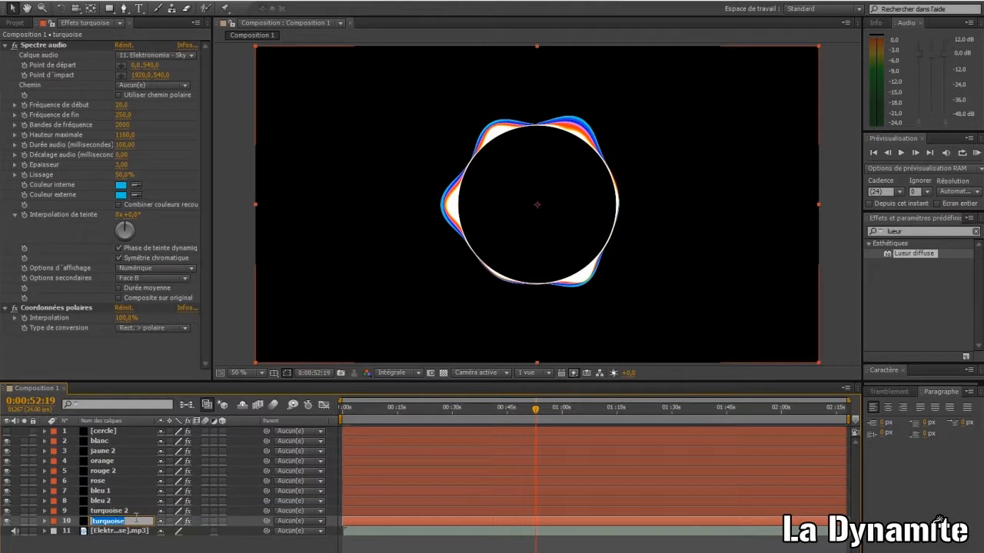
type("vert")
left_click(137, 548)
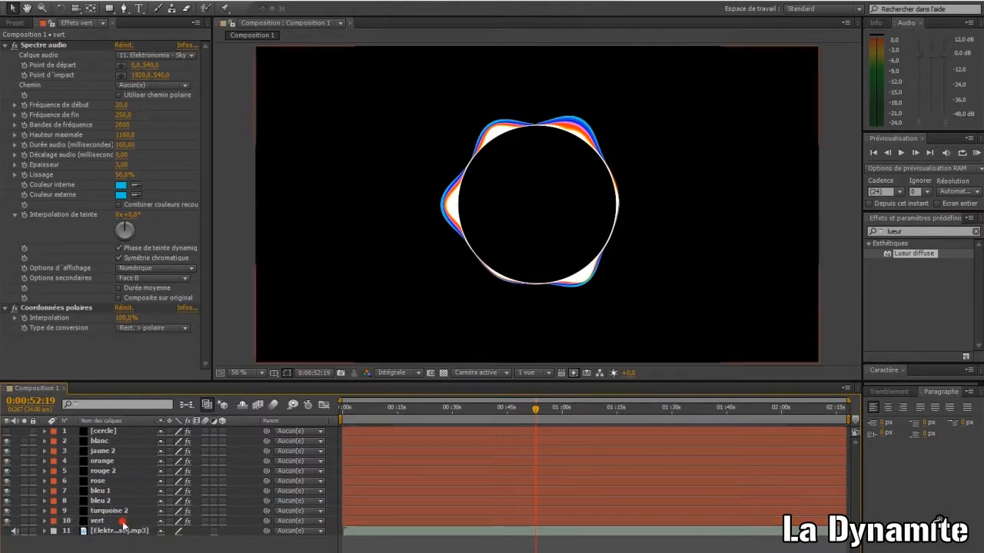
Set the vert layer's Hauteur maximale to 1050 and Durée audio to 90 milliseconds.
left_click(121, 522)
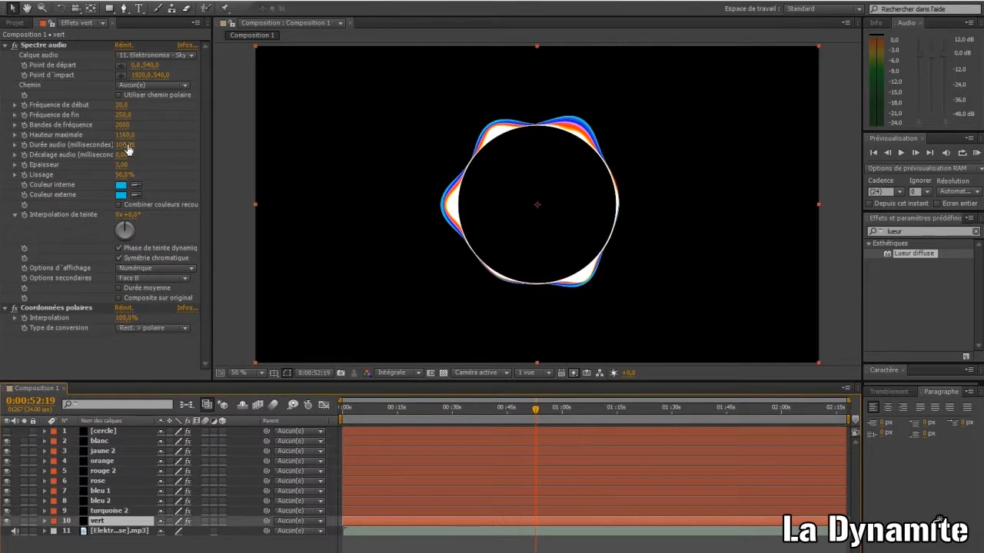
left_click(125, 139)
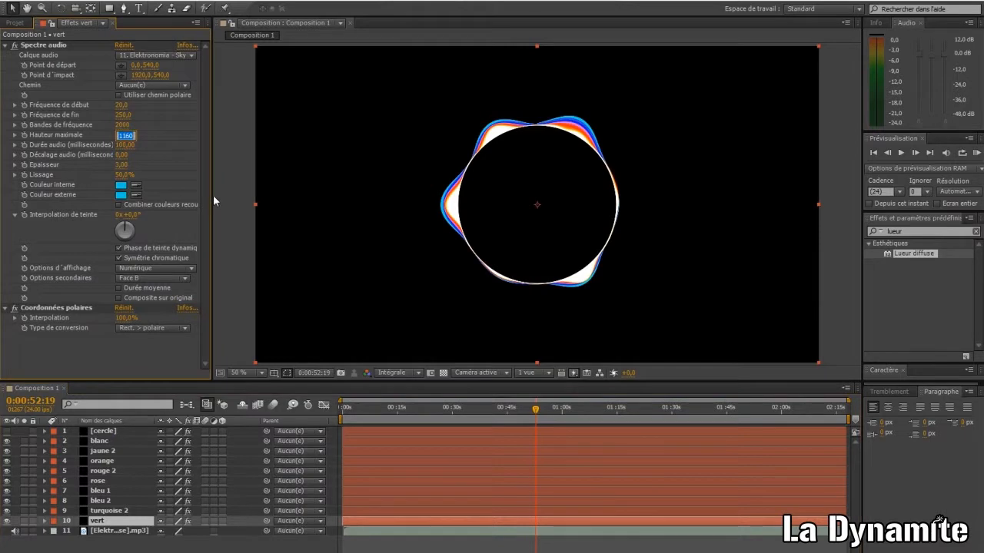
type("1050")
left_click(124, 146)
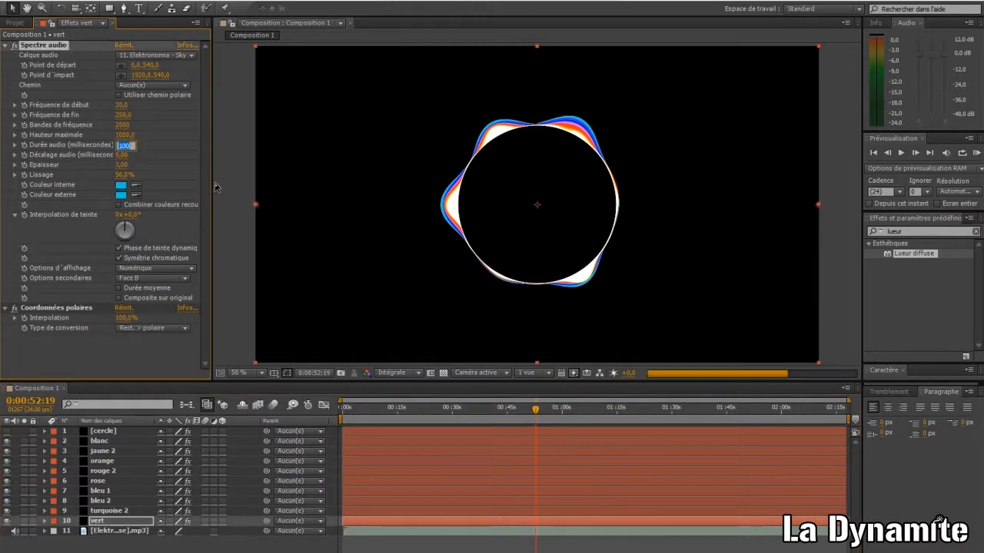
type("90")
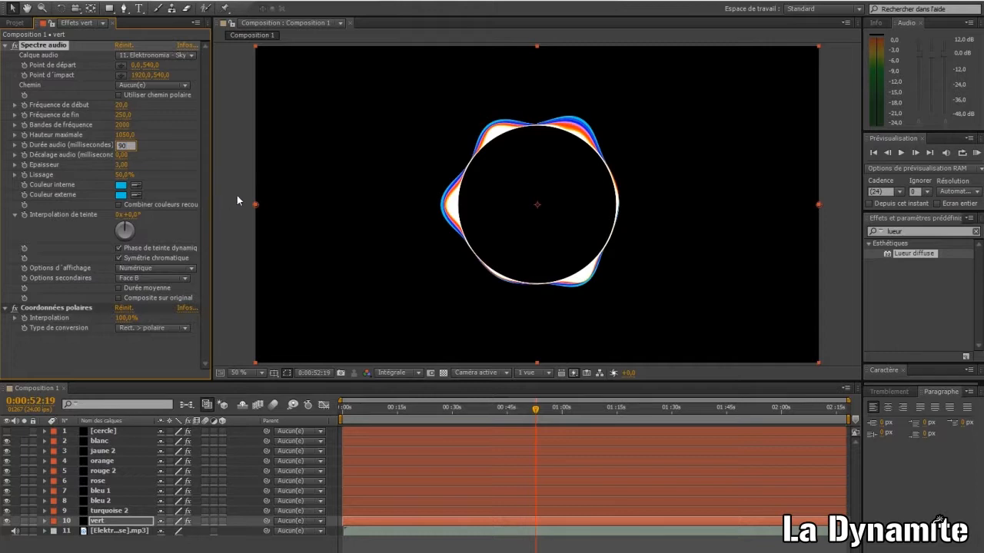
left_click(236, 195)
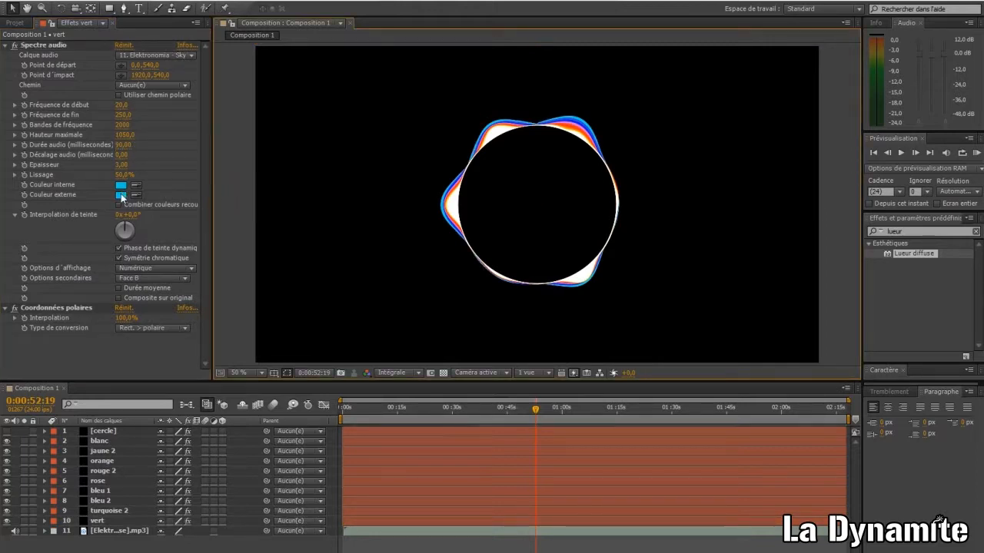
Set the vert layer's Couleur interne to green 0BEC1B and sample that green for its Couleur externe.
left_click(120, 186)
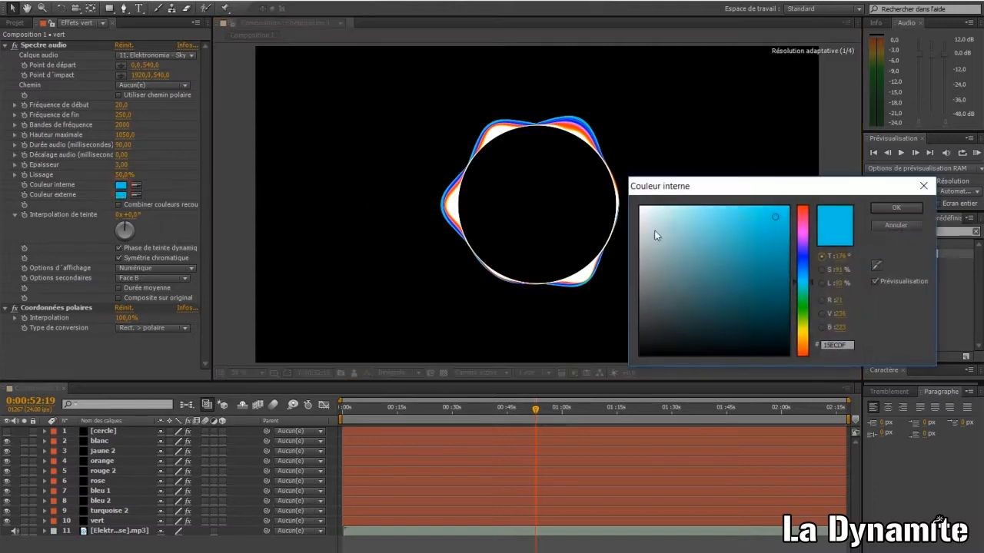
left_click(803, 302)
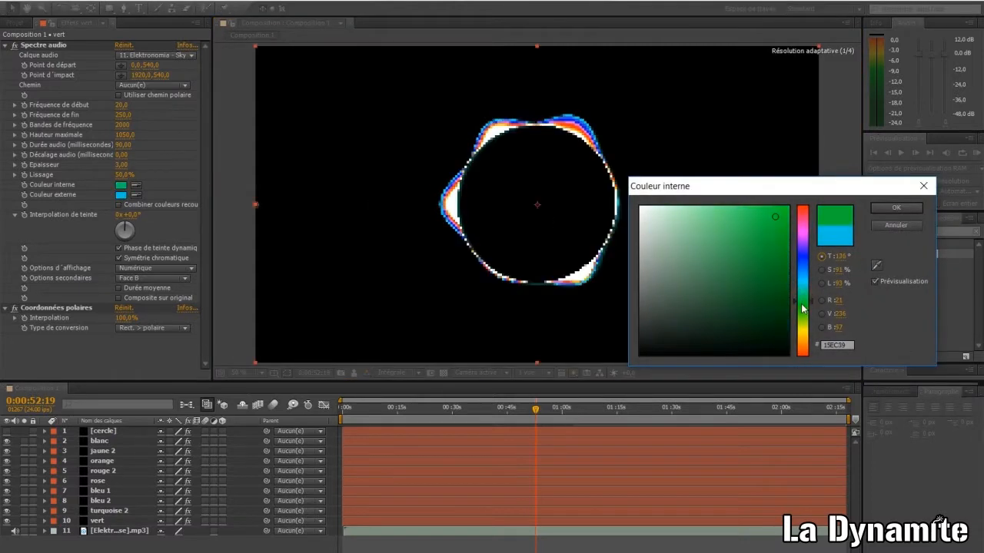
left_click(782, 216)
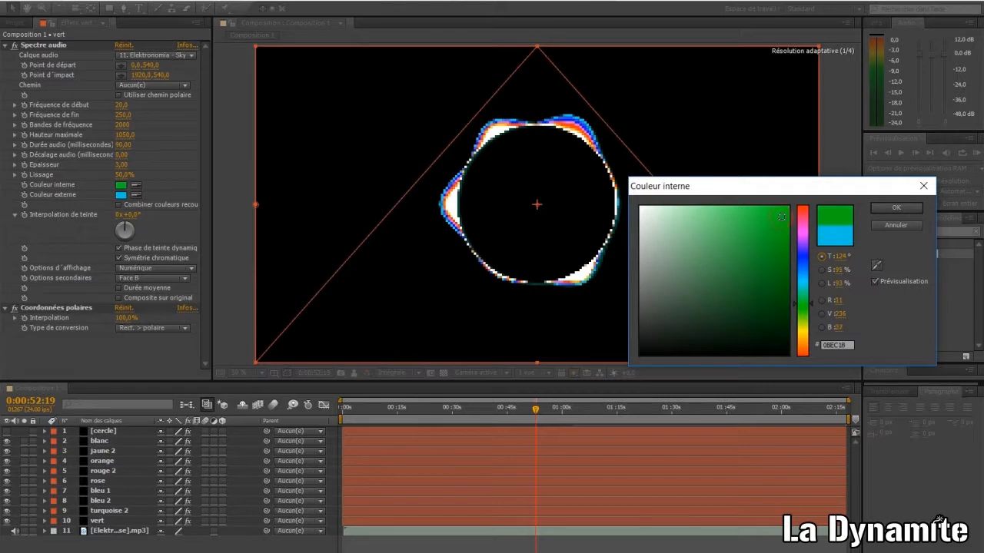
left_click(893, 207)
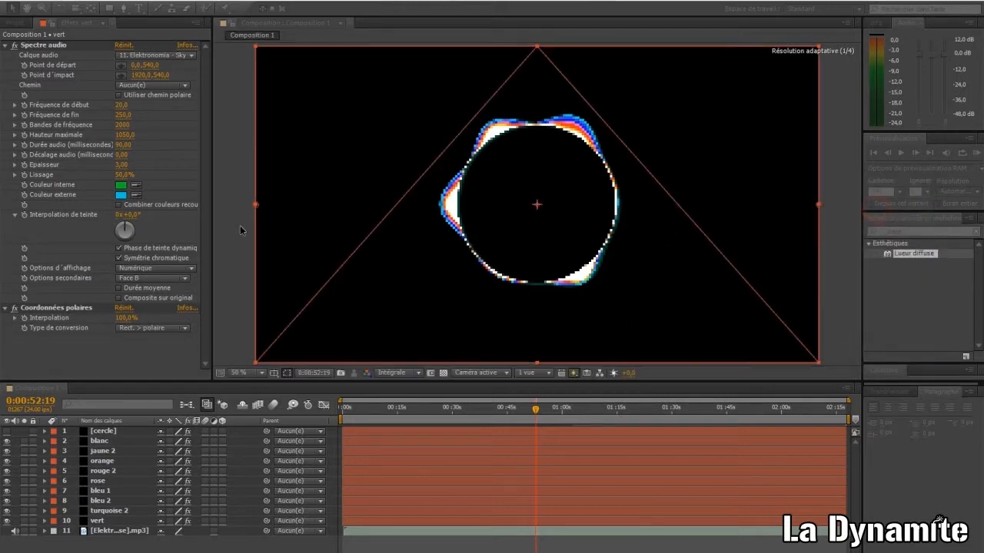
left_click(135, 195)
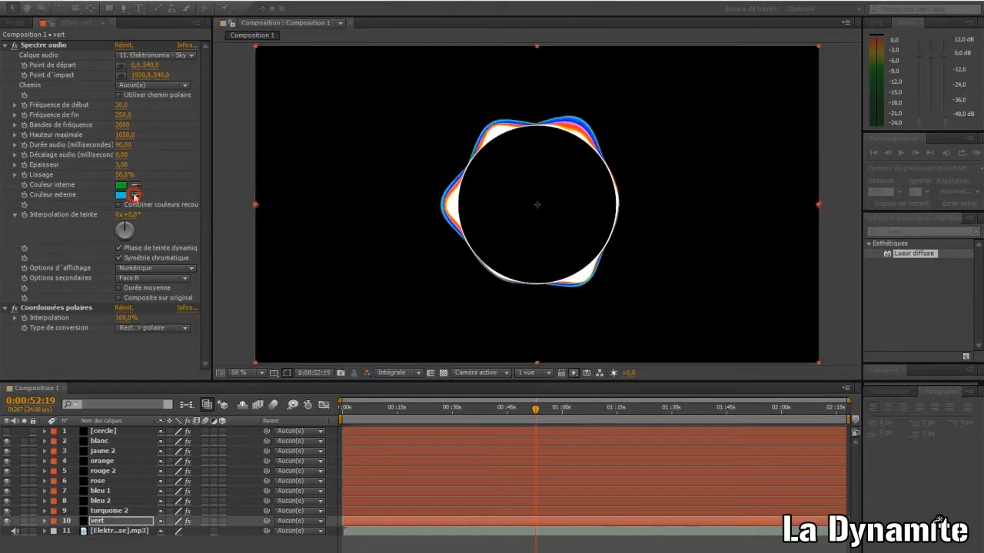
left_click(120, 186)
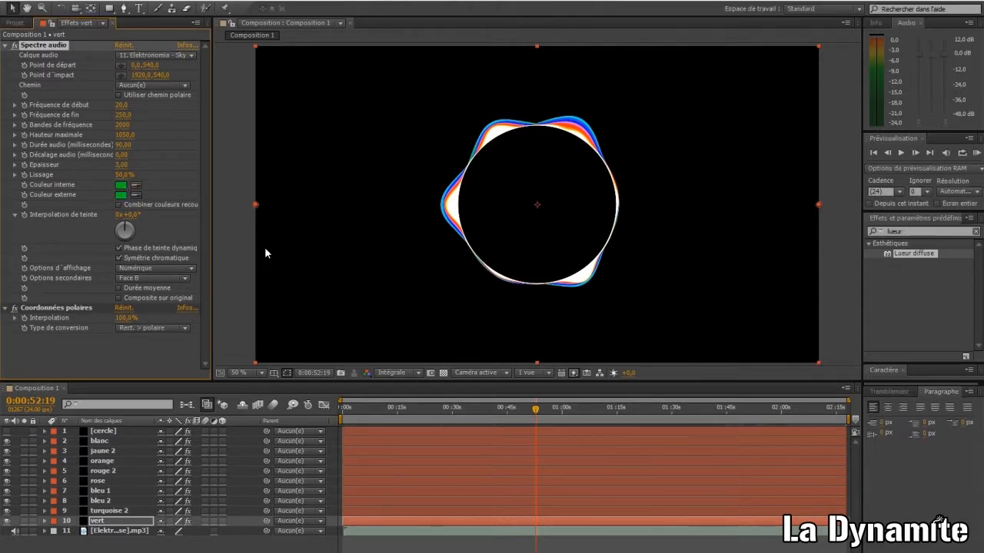
Preview the layered spectrums at 0:00:58:21 and 0:01:10:03, and clear the layer selection.
left_click(558, 408)
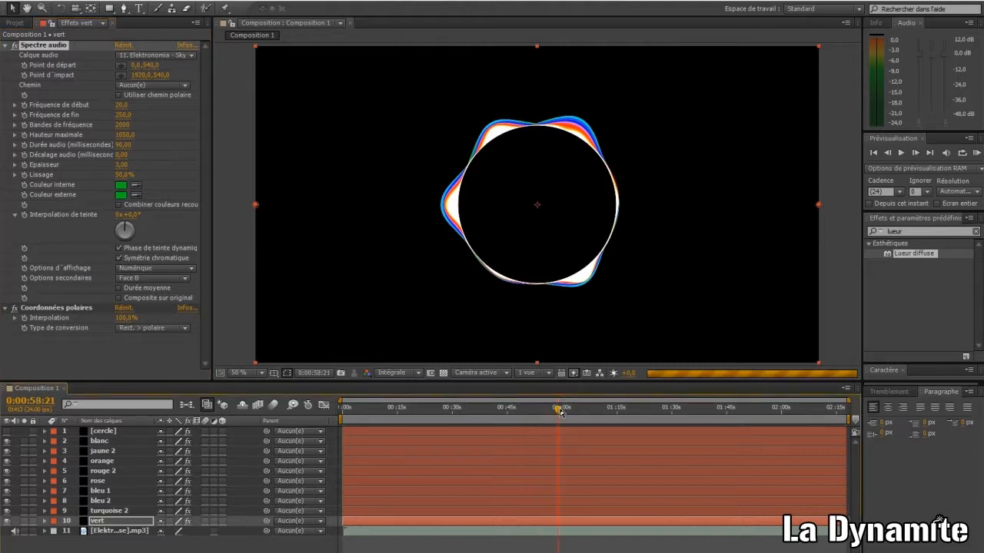
left_click(600, 408)
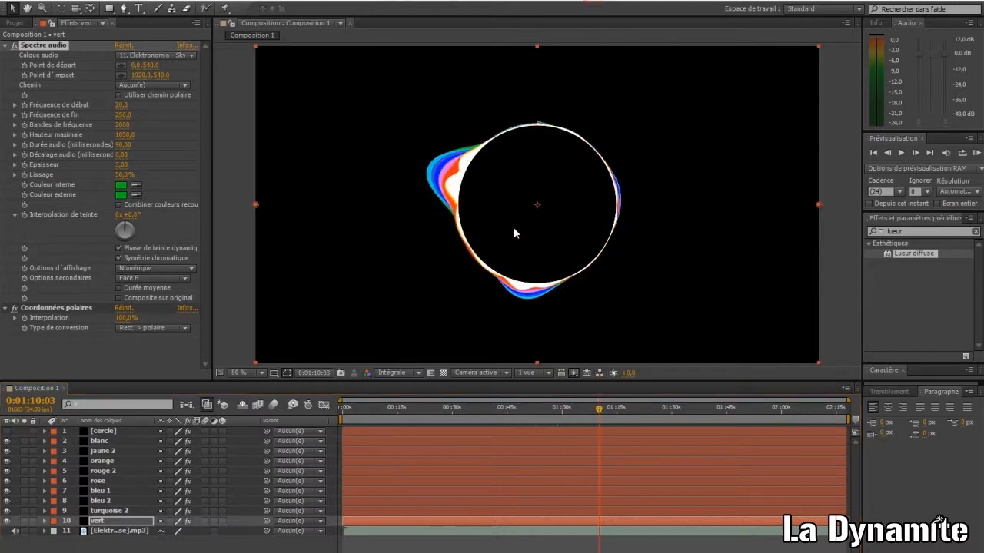
left_click(178, 547)
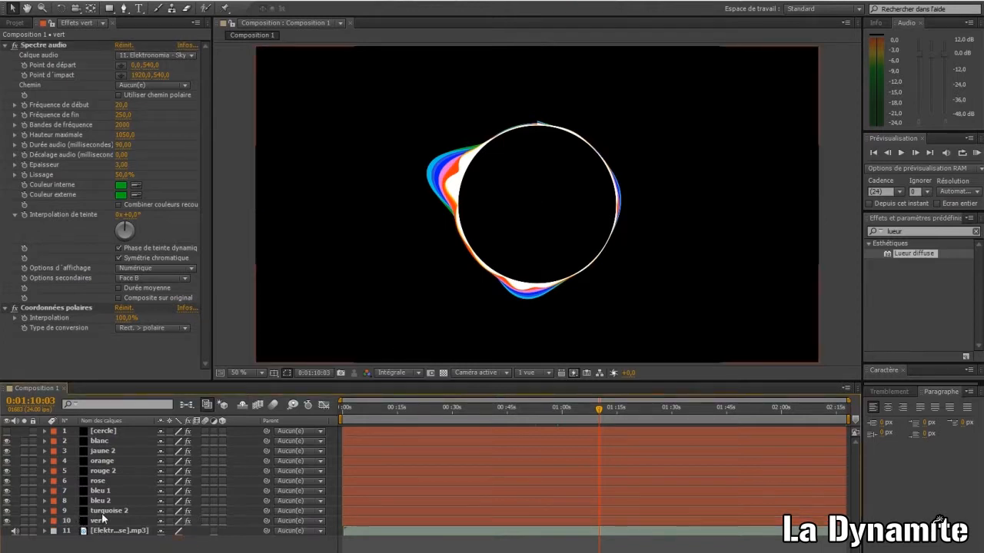
Rename the turquoise 2 layer to turquoise.
left_click(112, 511)
right_click(116, 511)
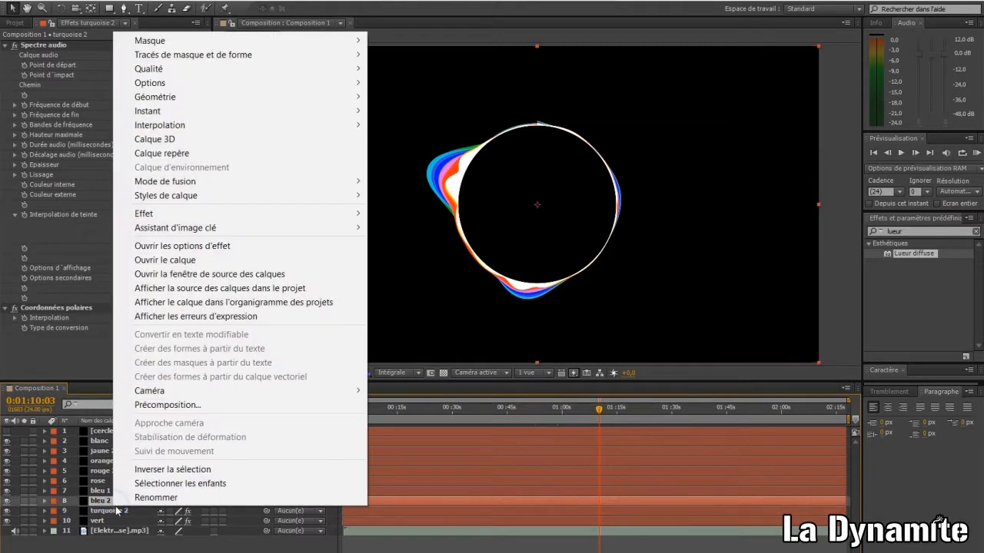
left_click(146, 498)
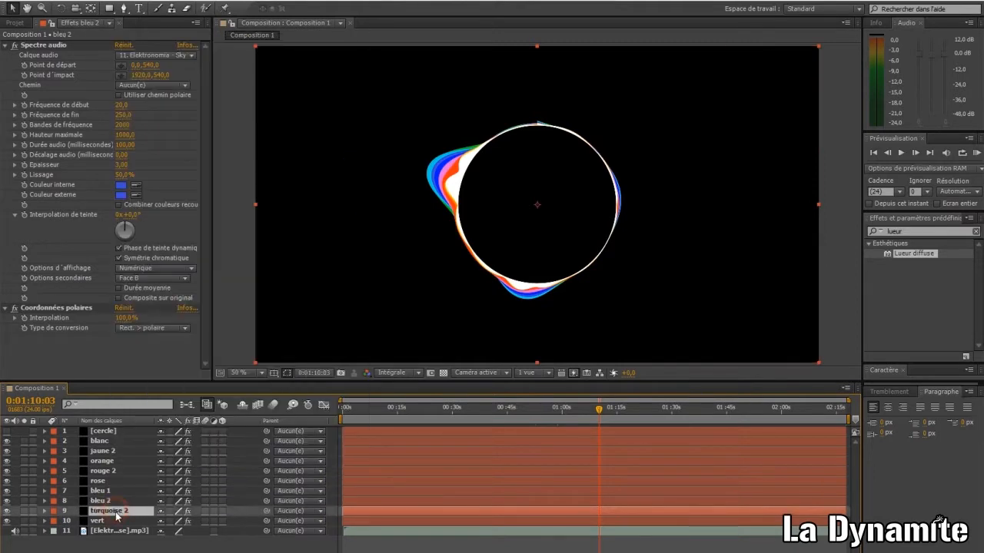
right_click(116, 515)
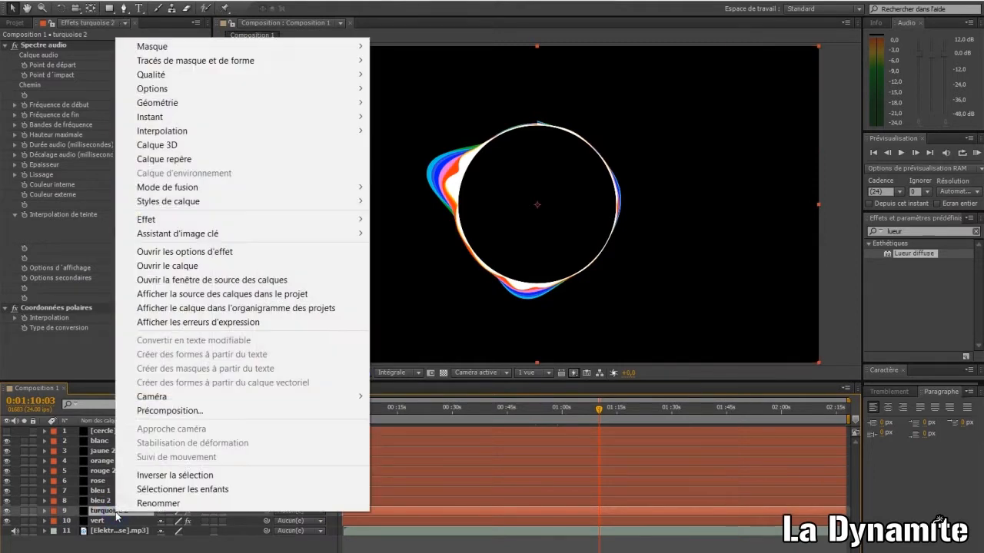
left_click(158, 503)
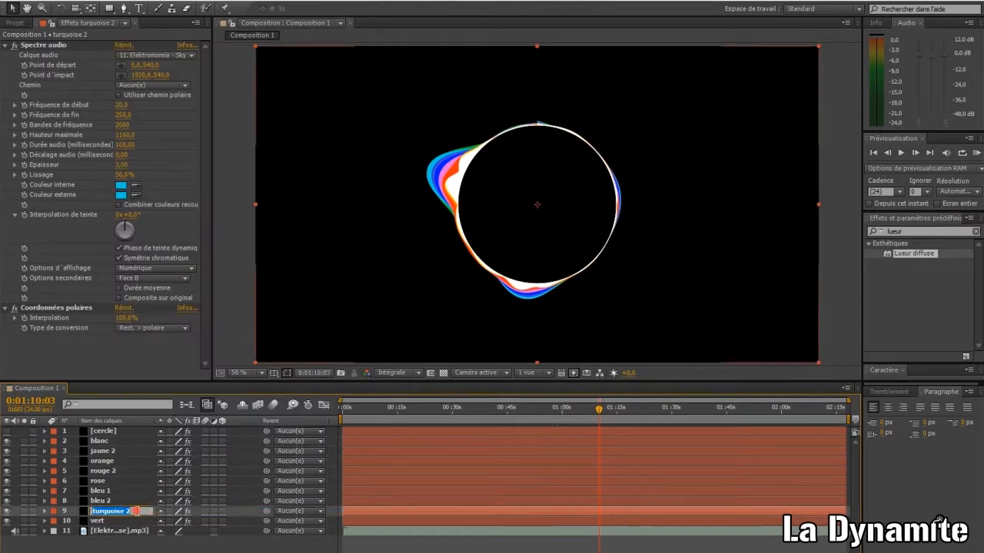
left_click(136, 512)
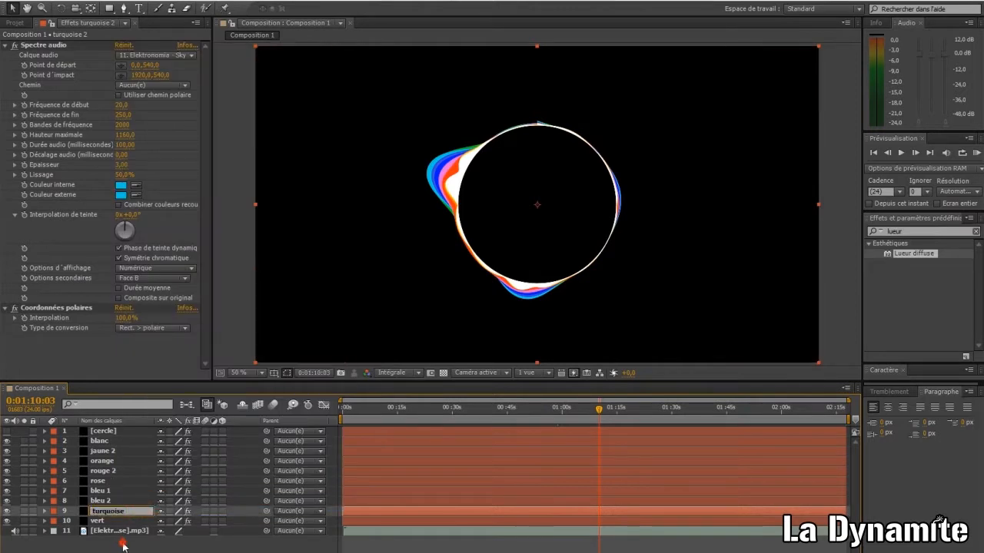
left_click(123, 544)
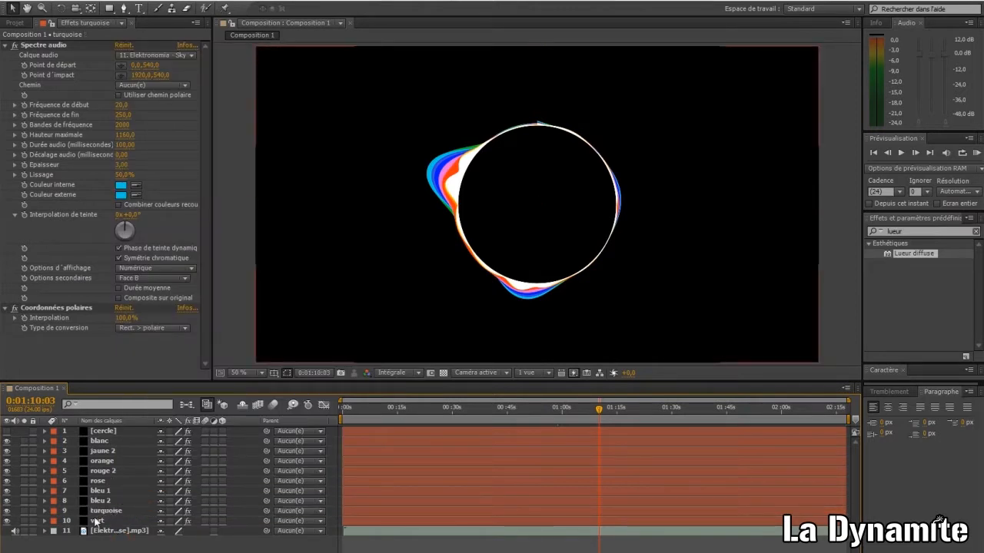
Select all the colour spectrum layers from blanc to vert and apply the Lueur diffuse effect to them.
left_click_drag(74, 522, 108, 456)
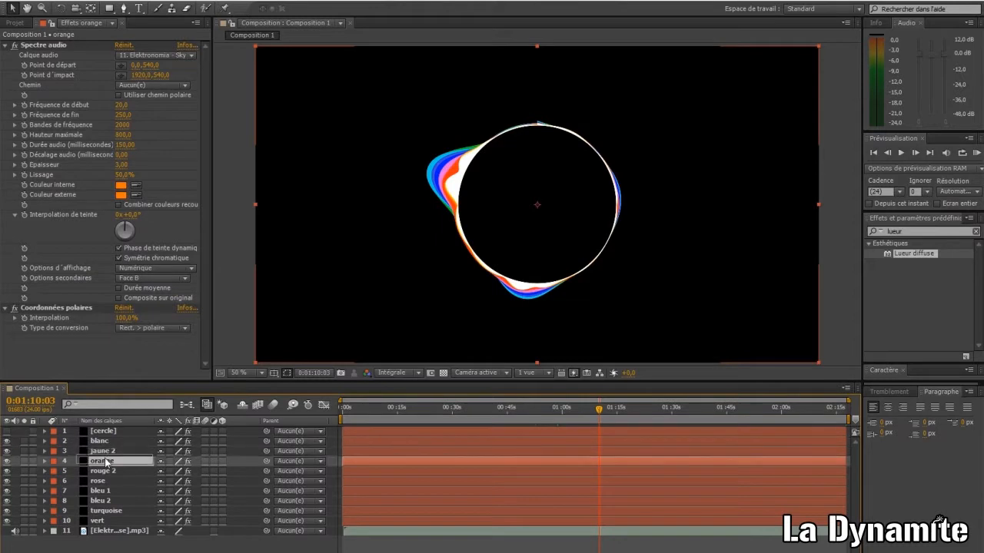
left_click(74, 521)
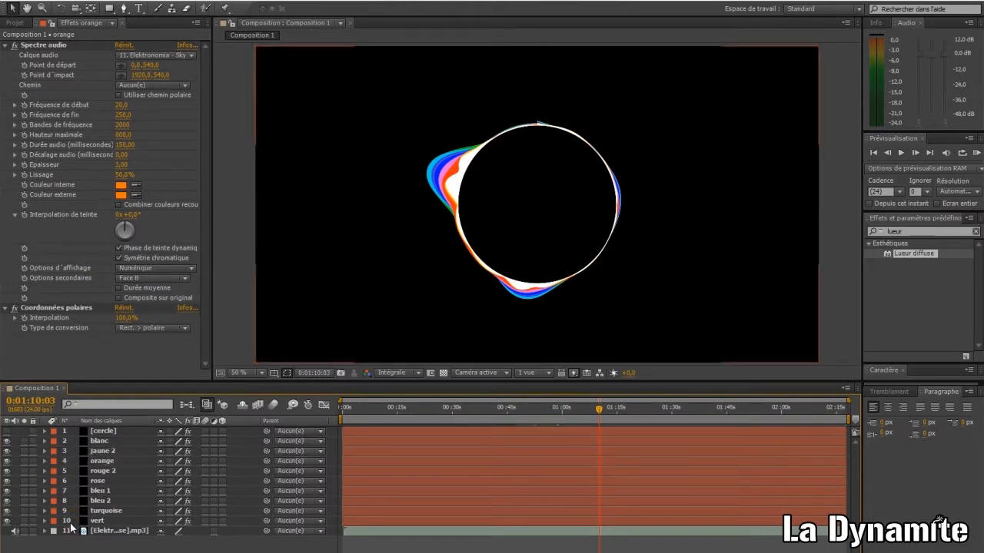
left_click_drag(72, 520, 95, 441)
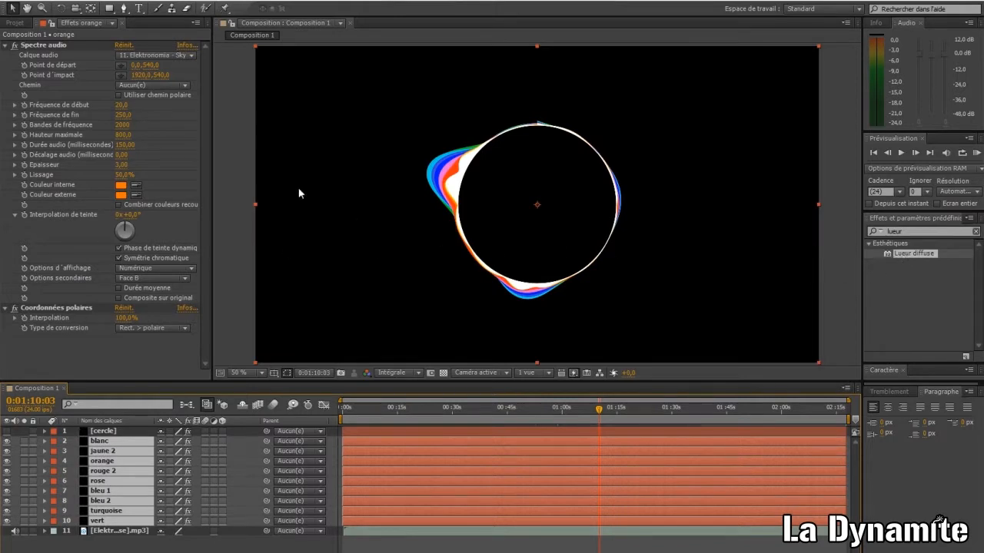
left_click(172, 3)
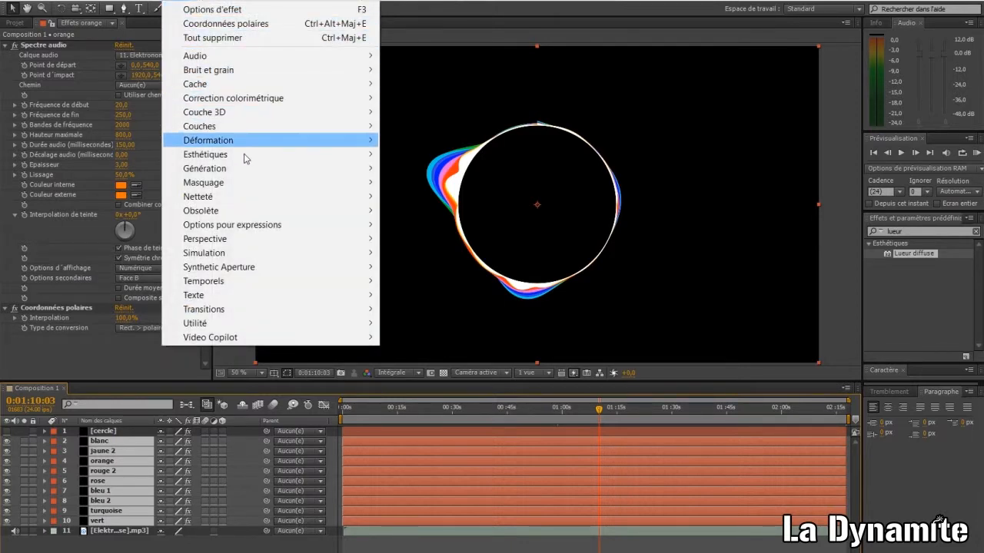
mouse_move(246, 157)
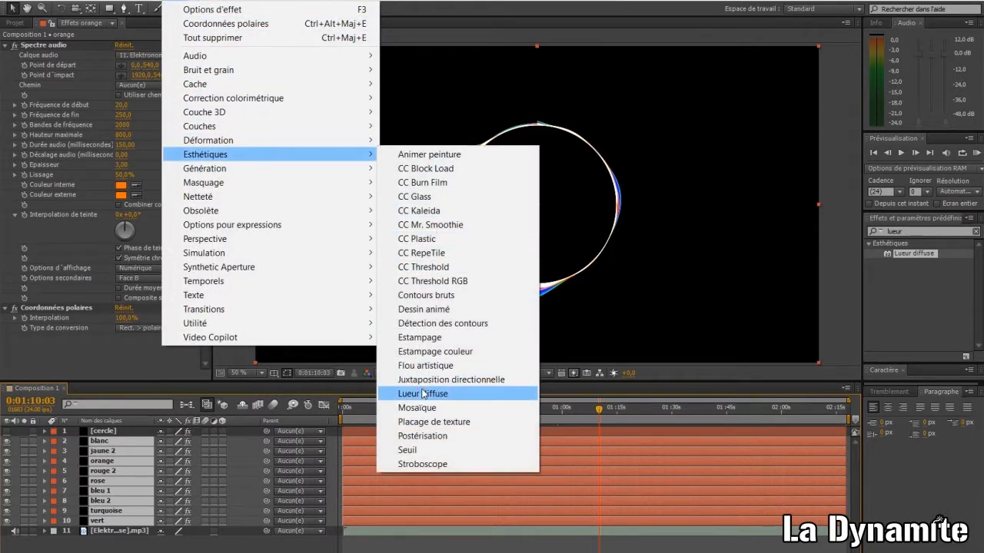
left_click(422, 395)
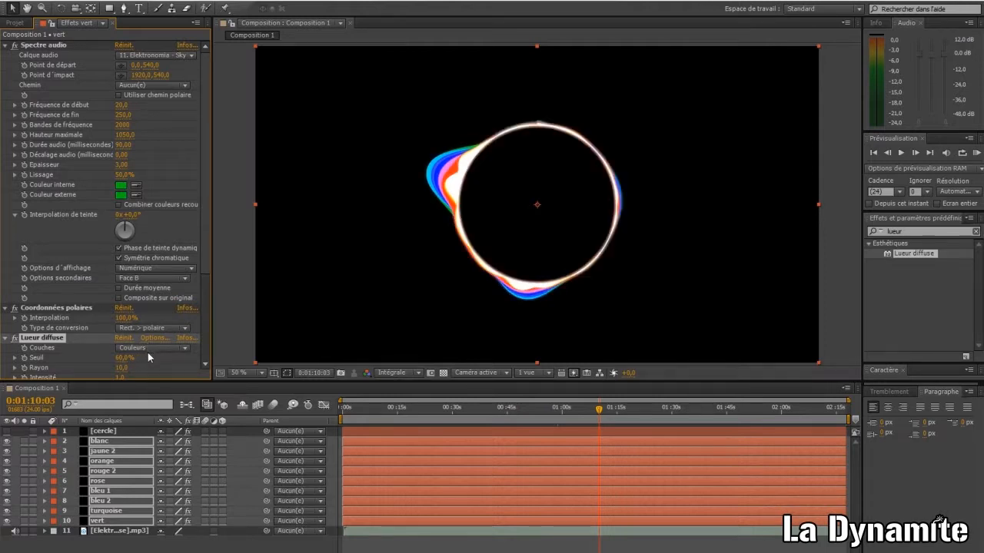
Set the Lueur diffuse effect's Composite original to Devant and Mode de fusion to Aucun.
scroll(149, 353, "down", 4)
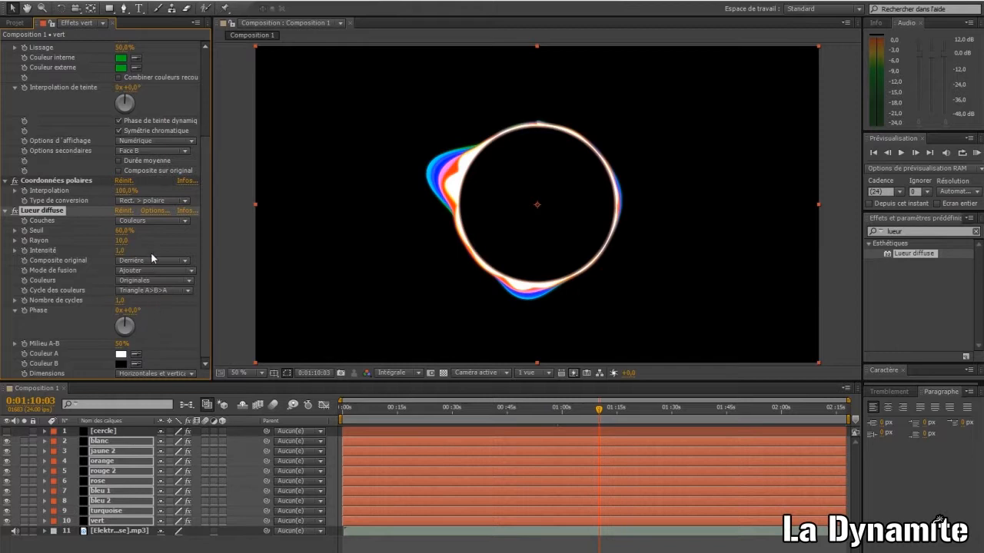
left_click(130, 264)
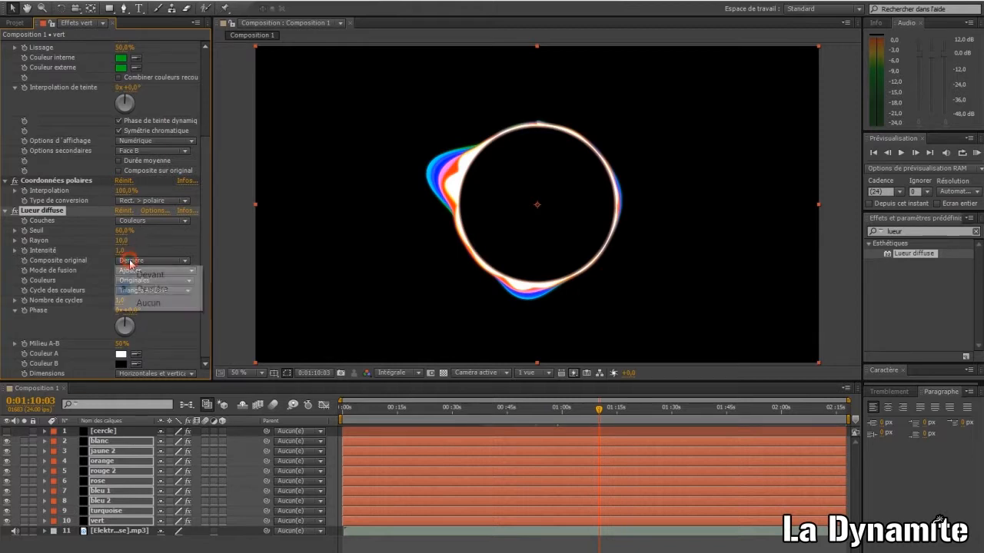
left_click(134, 271)
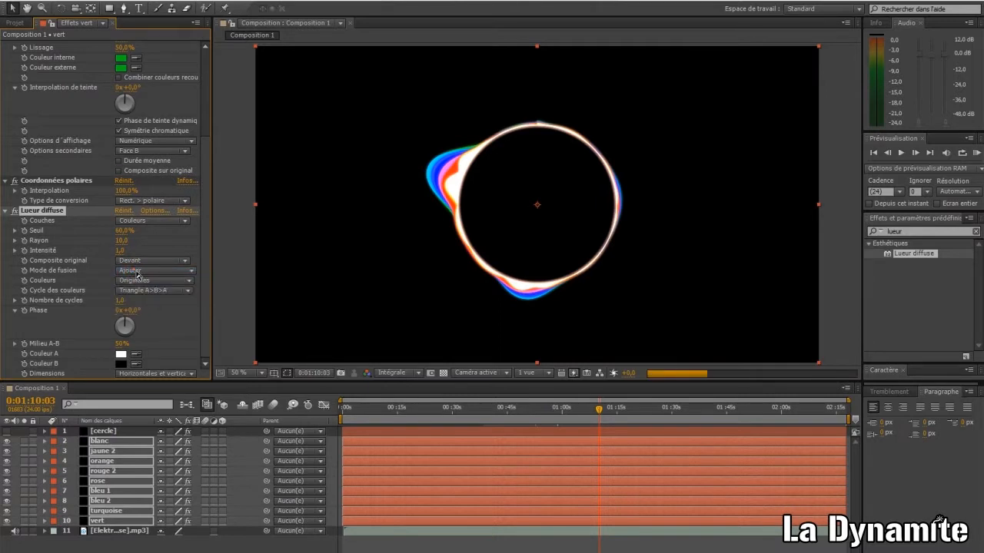
left_click(137, 273)
left_click(177, 243)
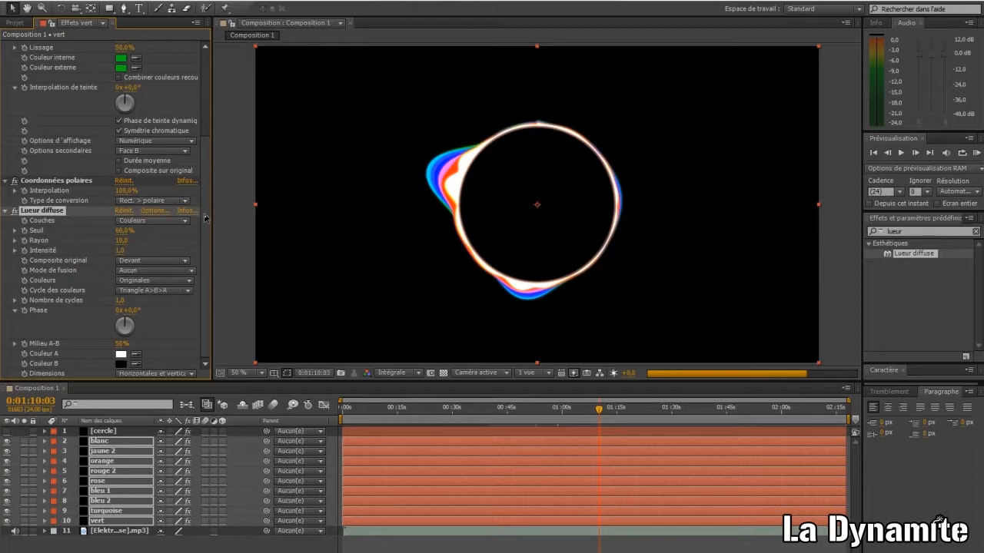
scroll(206, 224, "up", 4)
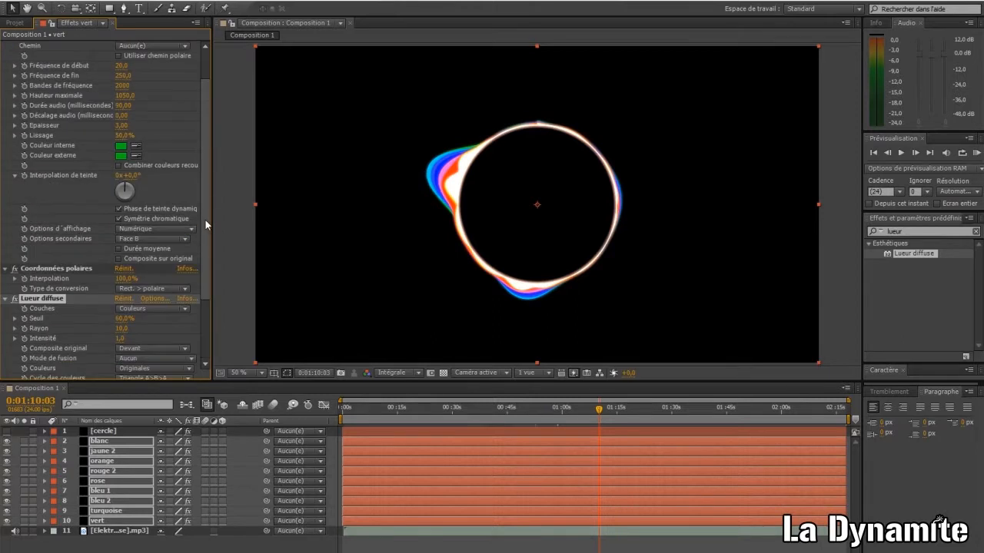
scroll(208, 202, "up", 2)
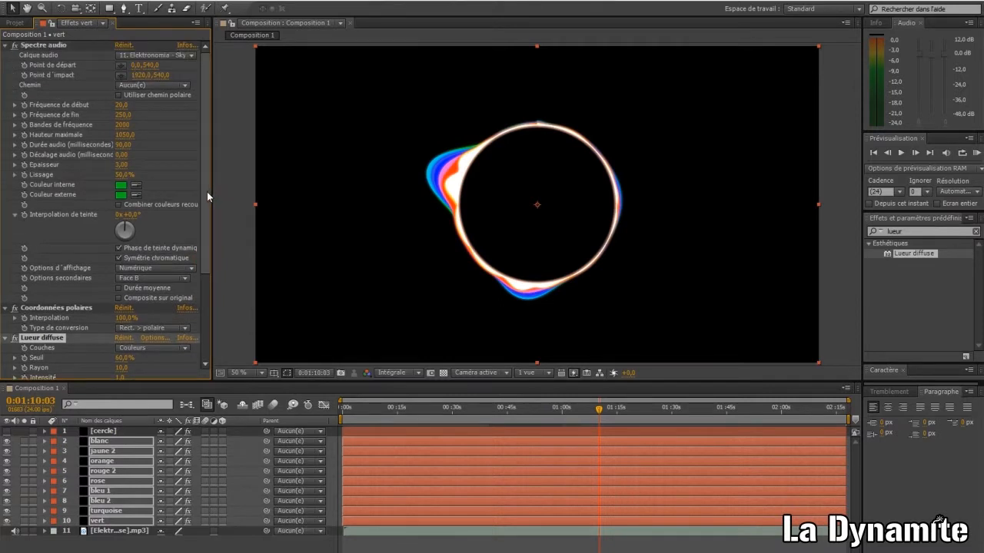
scroll(206, 254, "down", 5)
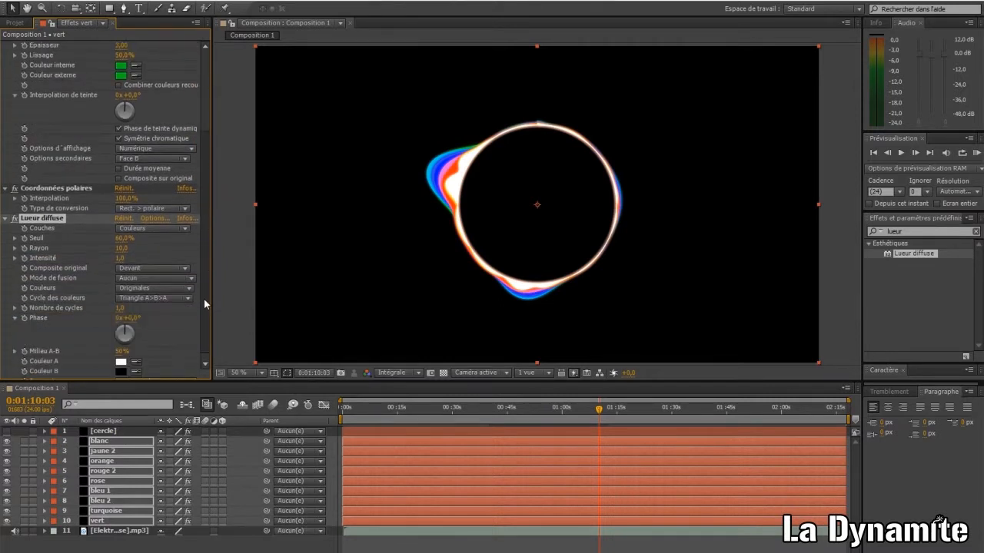
left_click(7, 210)
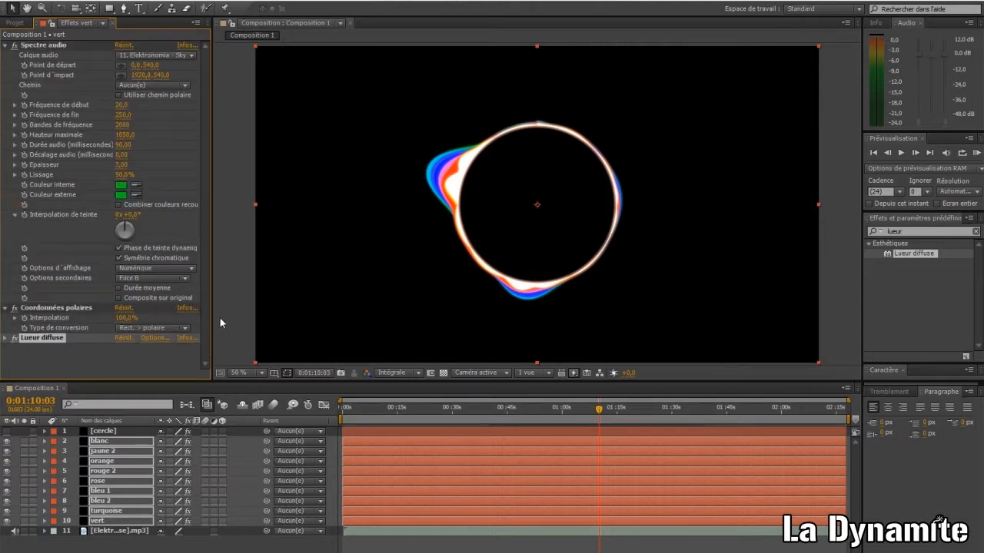
left_click(6, 338)
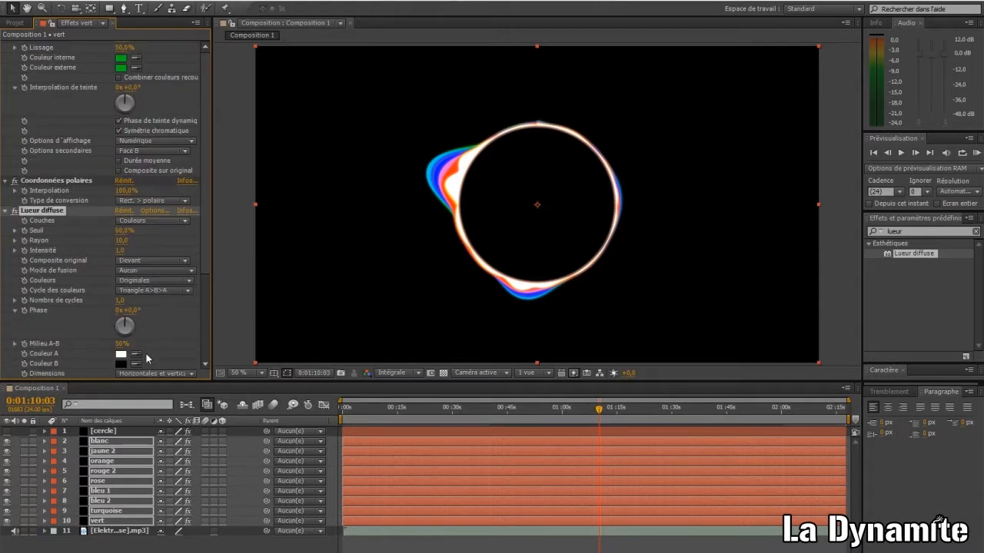
Set the Lueur diffuse effect's Seuil to 50% on the selected spectrum layers and turn on the cercle layer's visibility.
left_click(123, 232)
type("50")
key("Return")
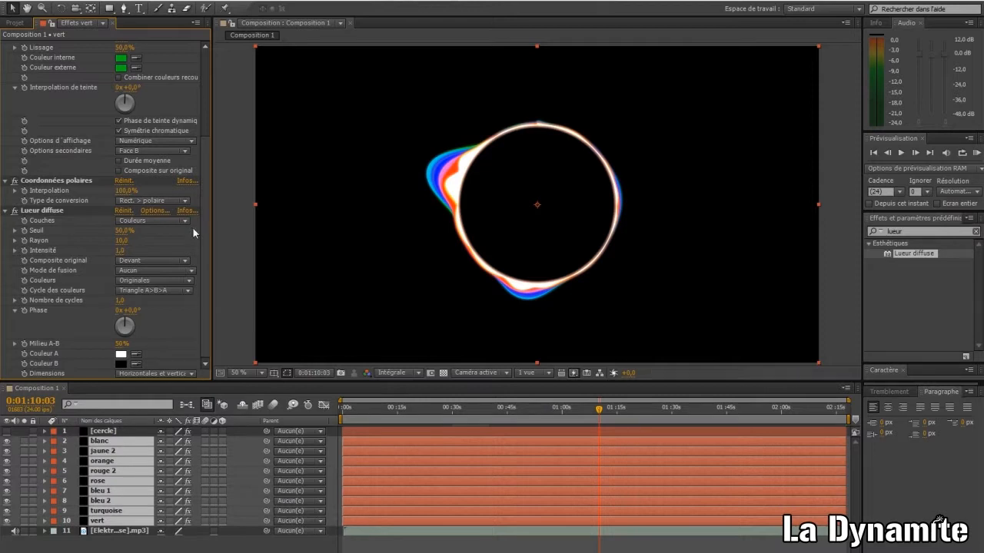
left_click(7, 432)
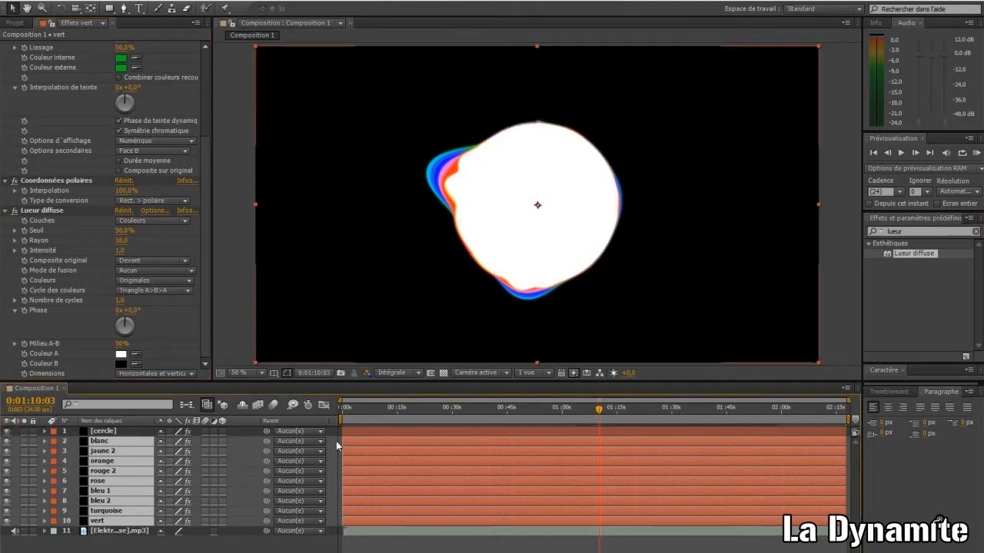
Start and stop a RAM preview of the composition, and check the LADYNA.png footage in the project.
left_click(977, 153)
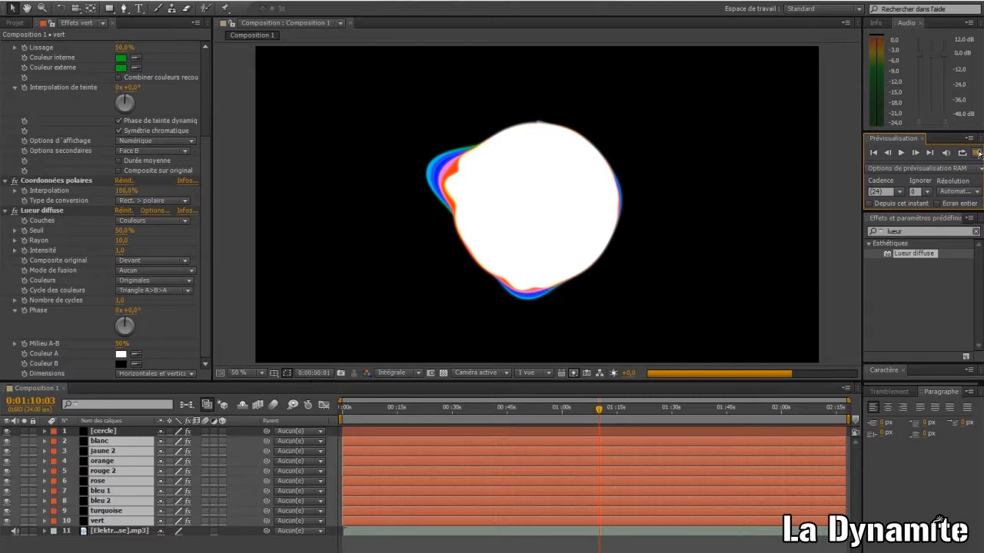
left_click(976, 153)
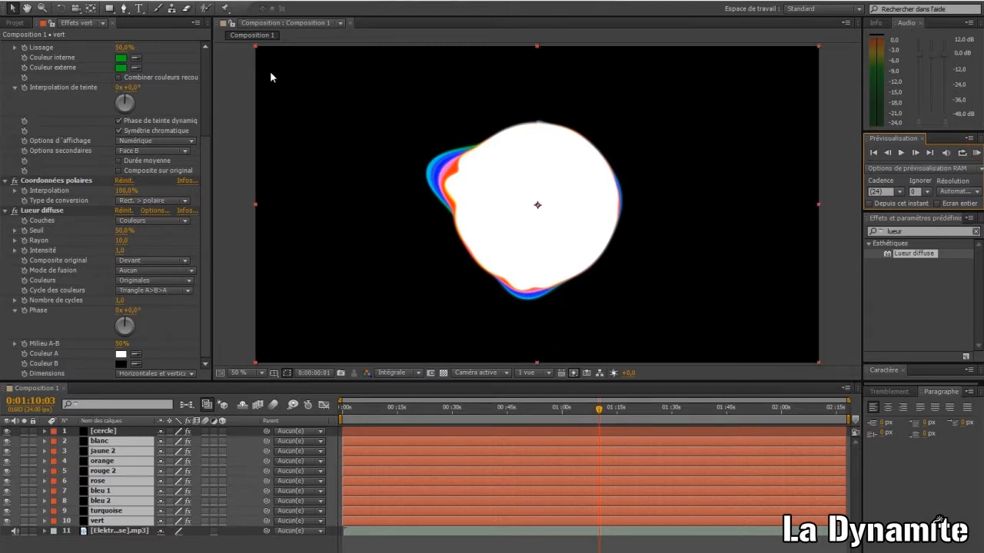
left_click(7, 23)
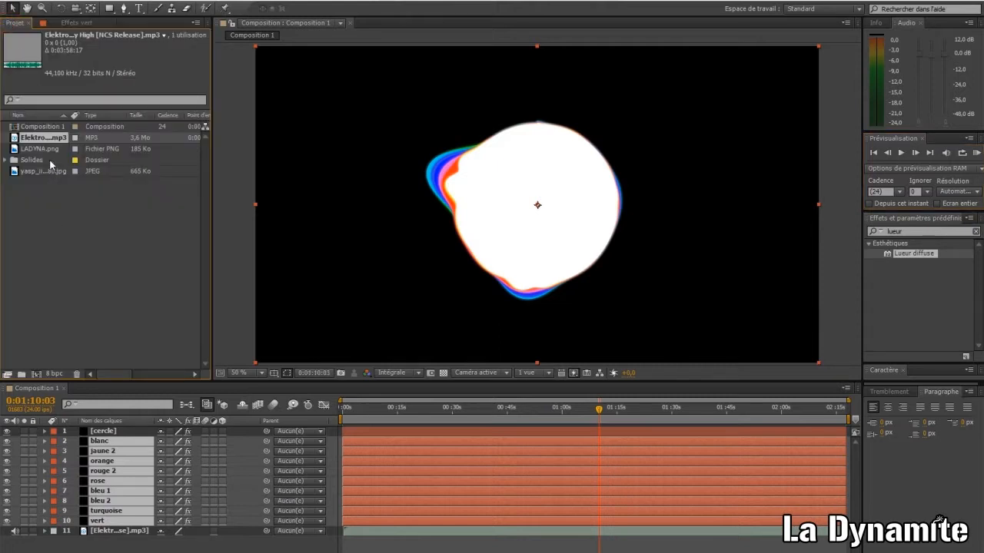
left_click(44, 149)
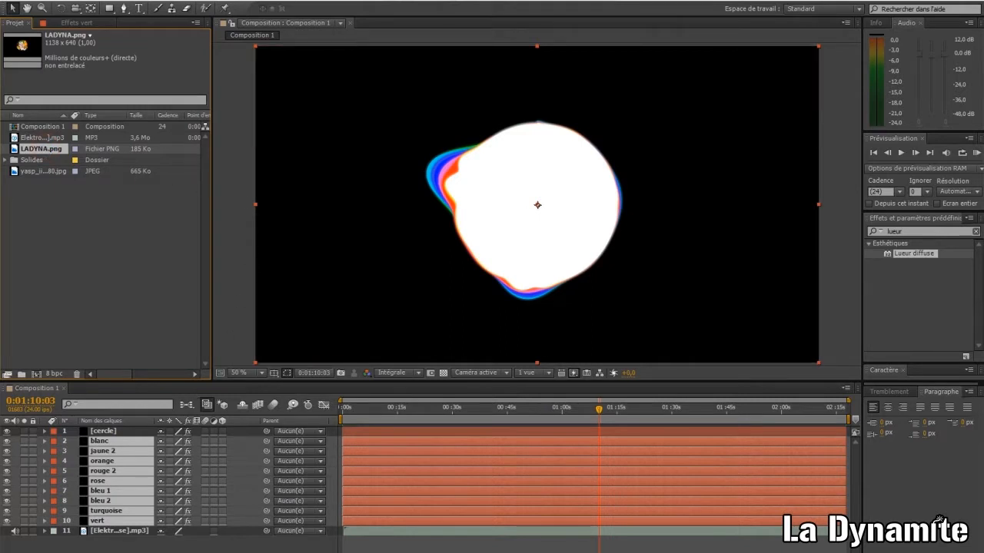
Select the spectrum layers from blanc to vert and apply the Miroir distortion effect to them.
left_click(113, 548)
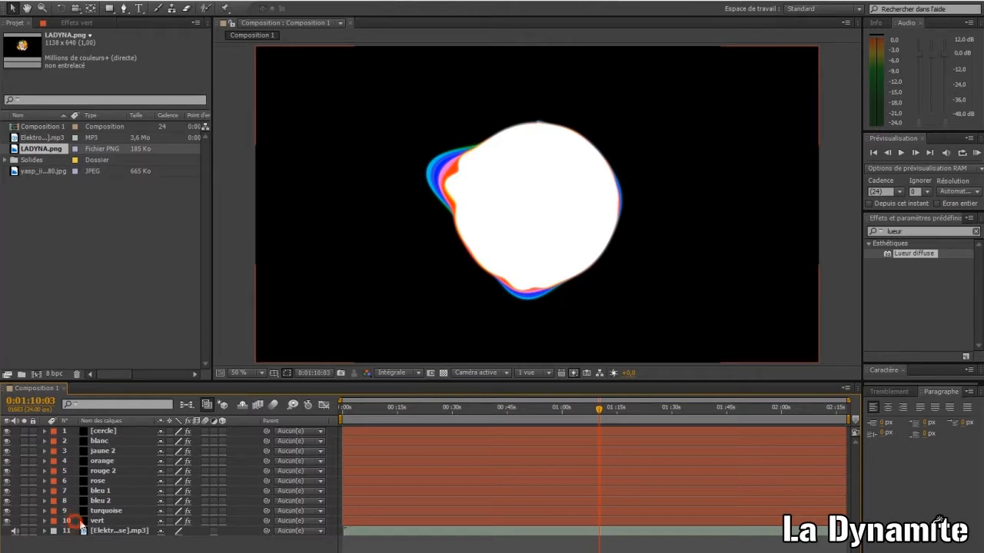
left_click_drag(75, 523, 111, 437)
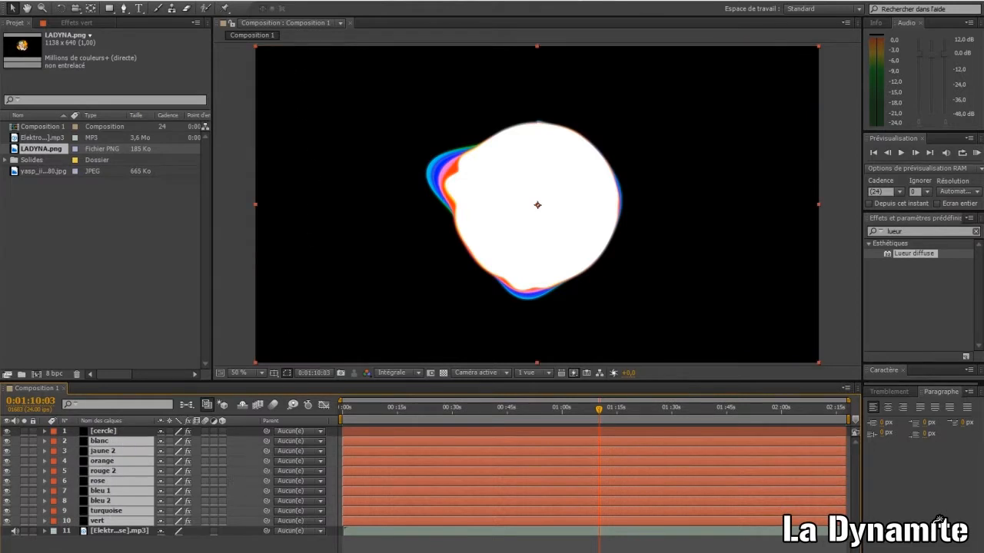
left_click(181, 2)
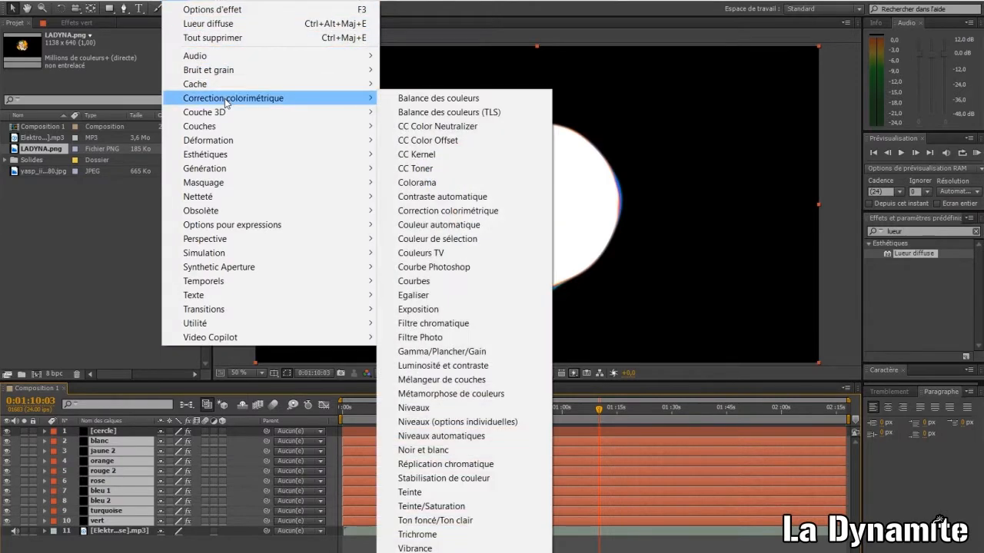
mouse_move(223, 143)
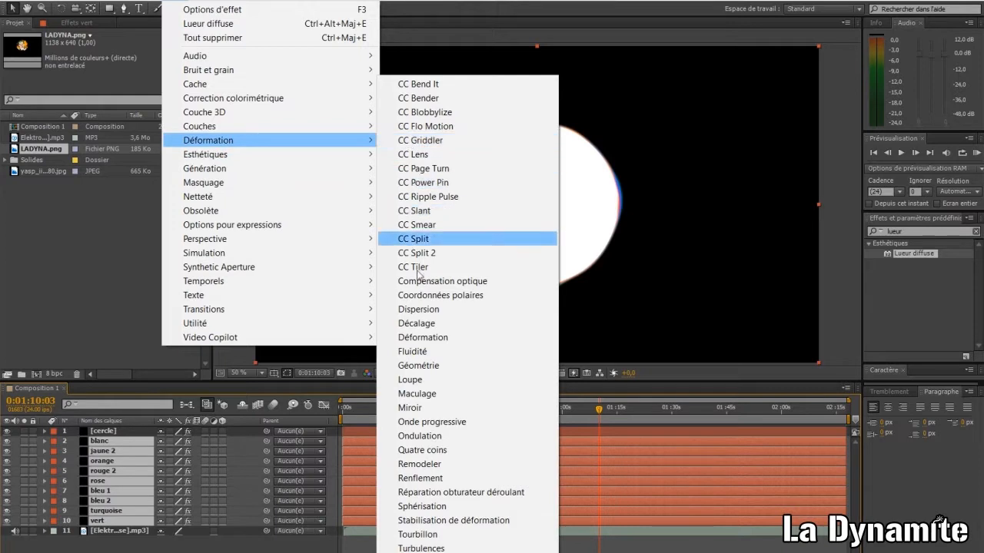
left_click(419, 409)
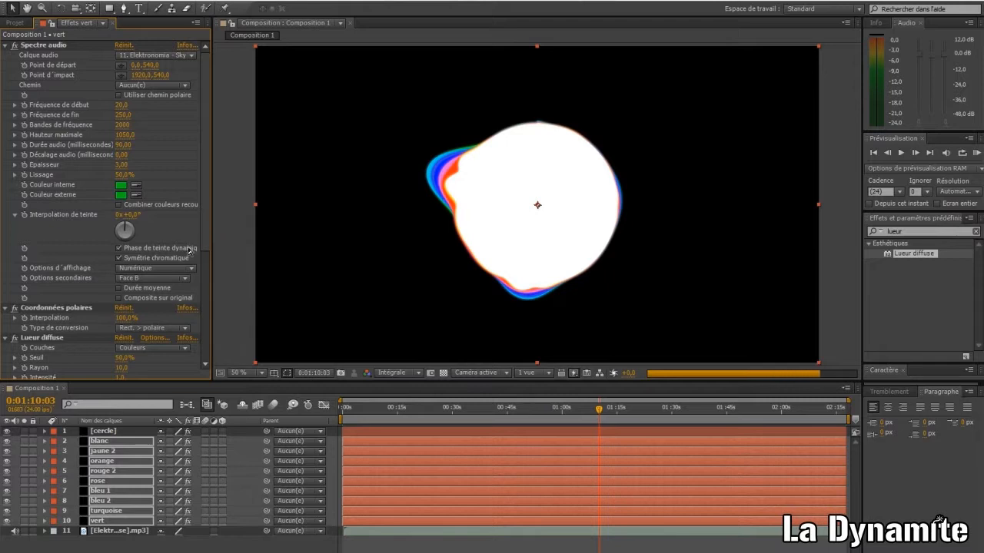
Set the Miroir effect's Centre to 959,0, 540,0 to mirror the spectrums about the circle's vertical axis.
scroll(194, 235, "down", 5)
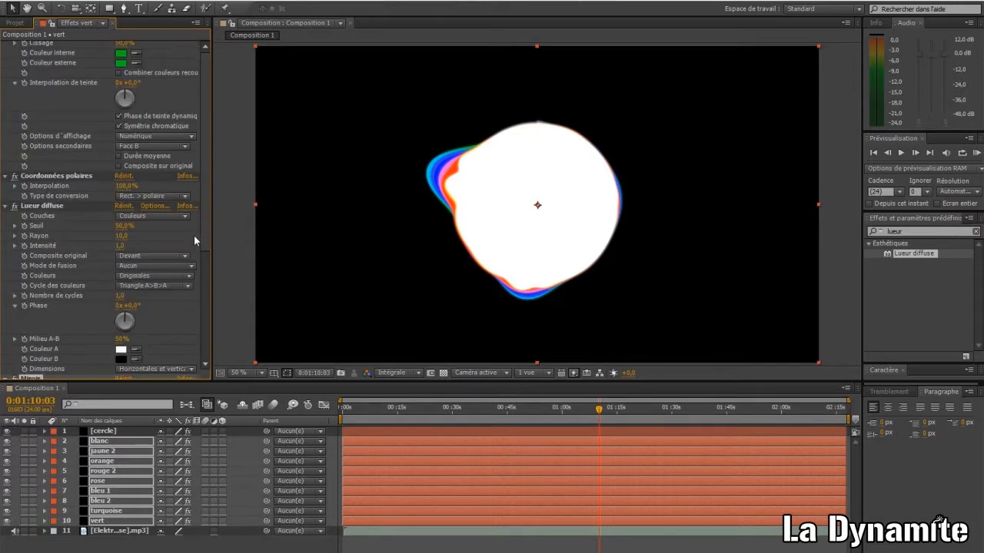
key("comma")
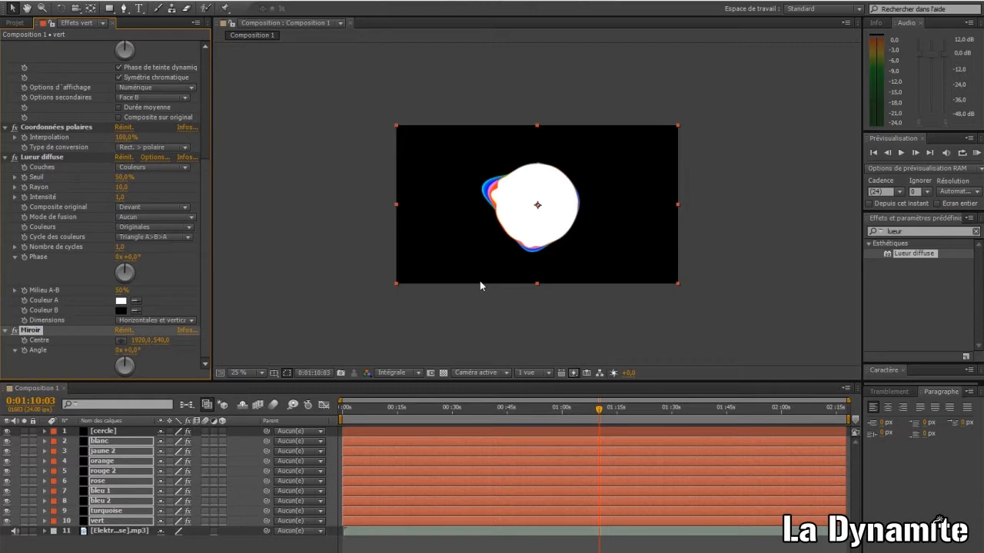
key("period")
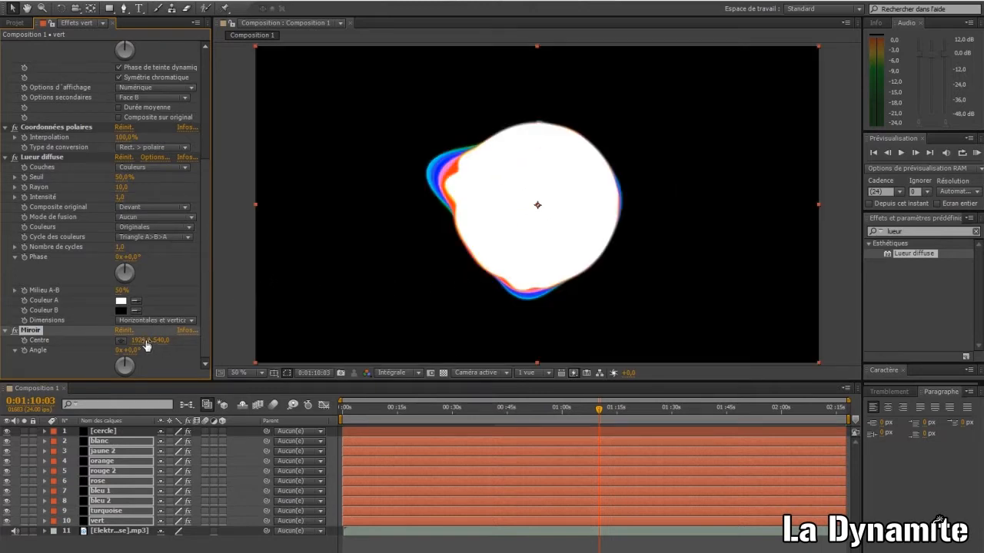
left_click_drag(141, 340, 90, 345)
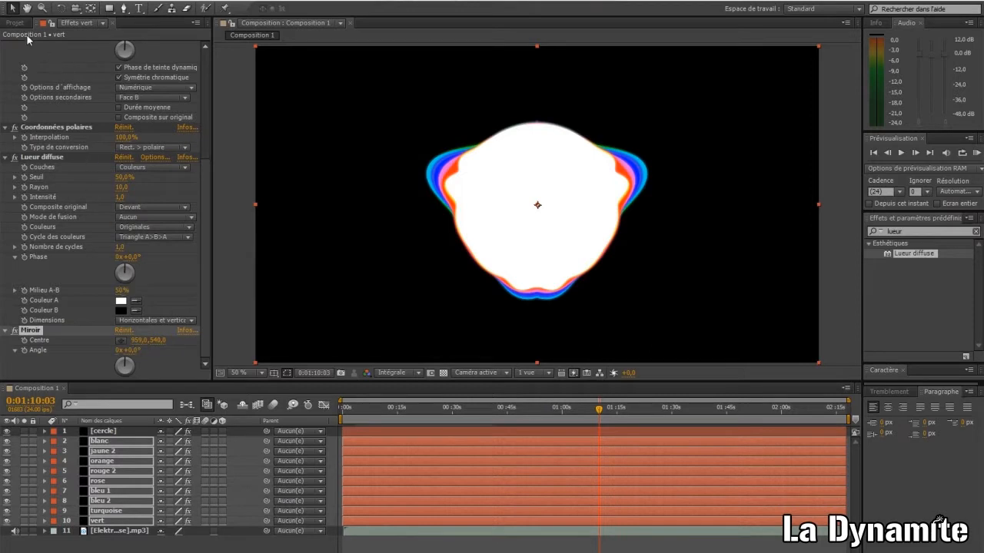
Add LADYNA.png to the composition above the cercle layer and enlarge it so the logo fills more of the white circle.
left_click(14, 22)
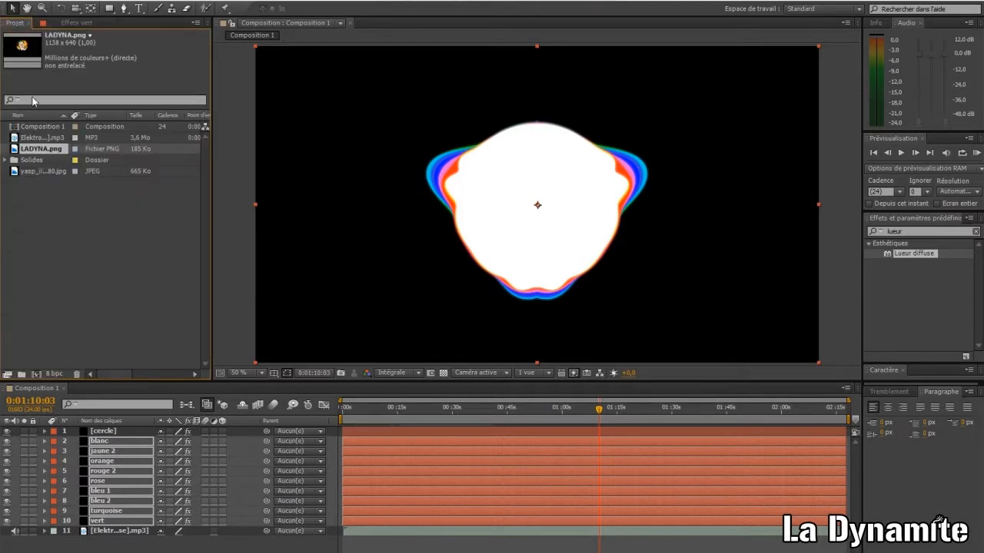
left_click_drag(37, 152, 538, 208)
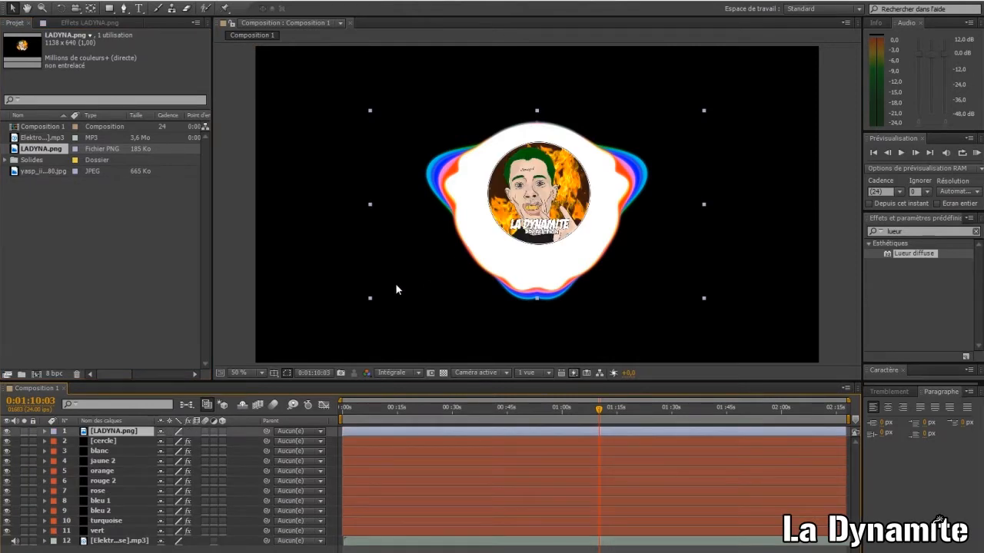
left_click(371, 299)
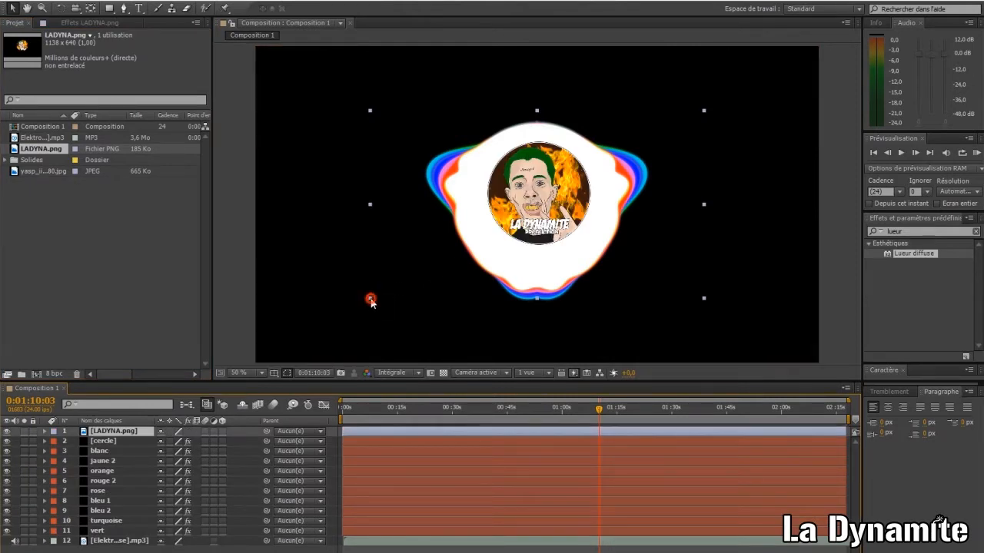
left_click_drag(370, 299, 291, 322)
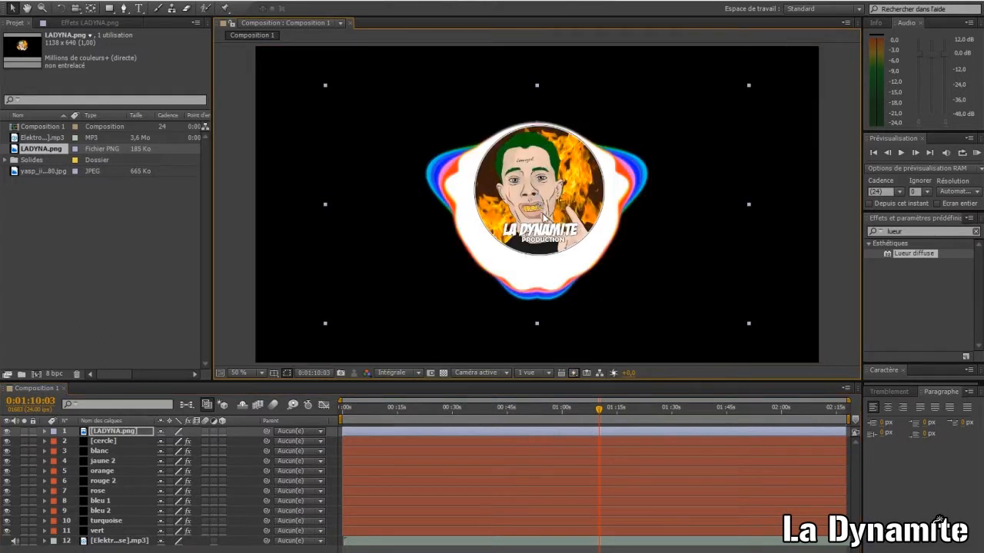
Nudge the LADYNA.png logo down and slightly left until it is centred inside the white circle.
key("Down")
key("Down")
key("Down")
key("Down")
key("Down")
key("Down")
key("Down")
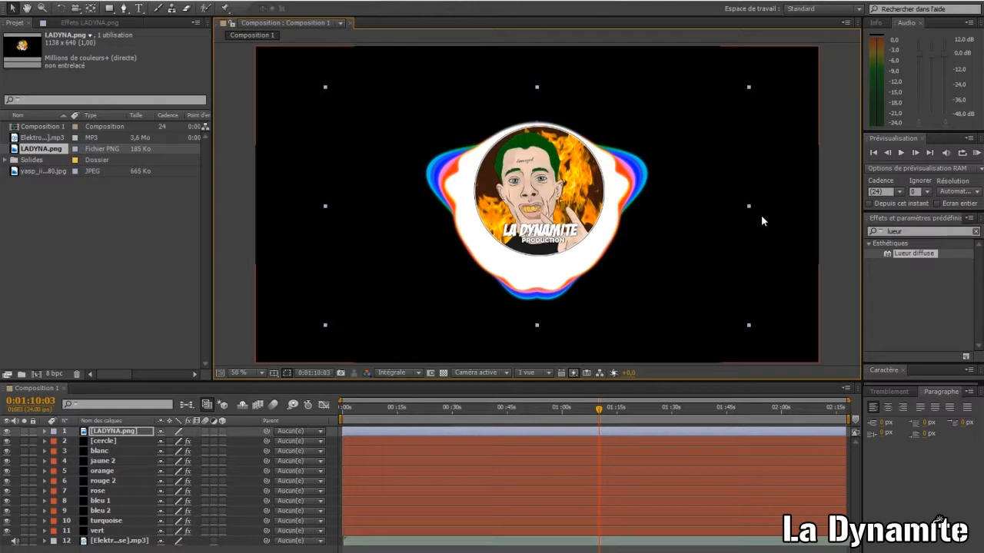
key("Down")
key("Down")
key("Down")
key("Down")
key("Down")
key("Down")
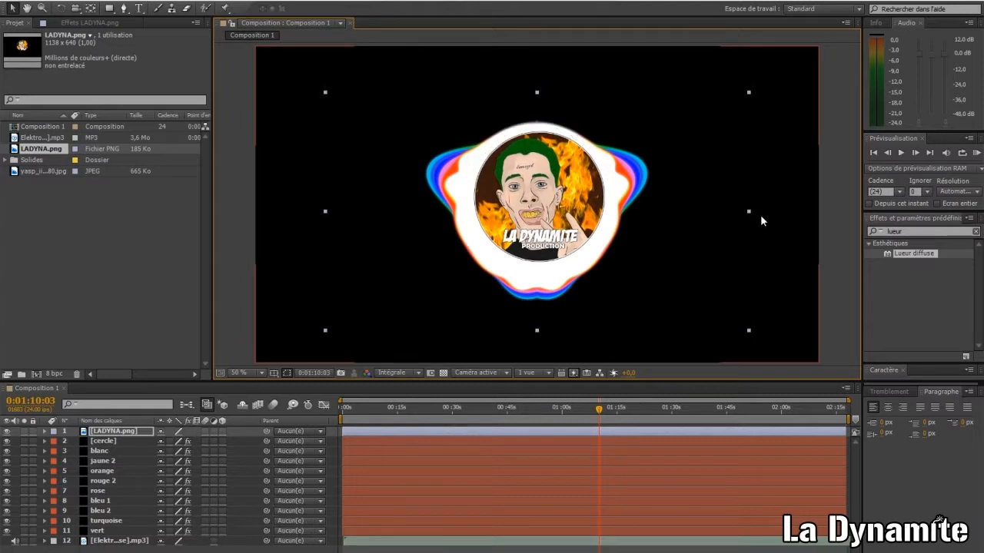
key("Down")
key("Down")
key("Down")
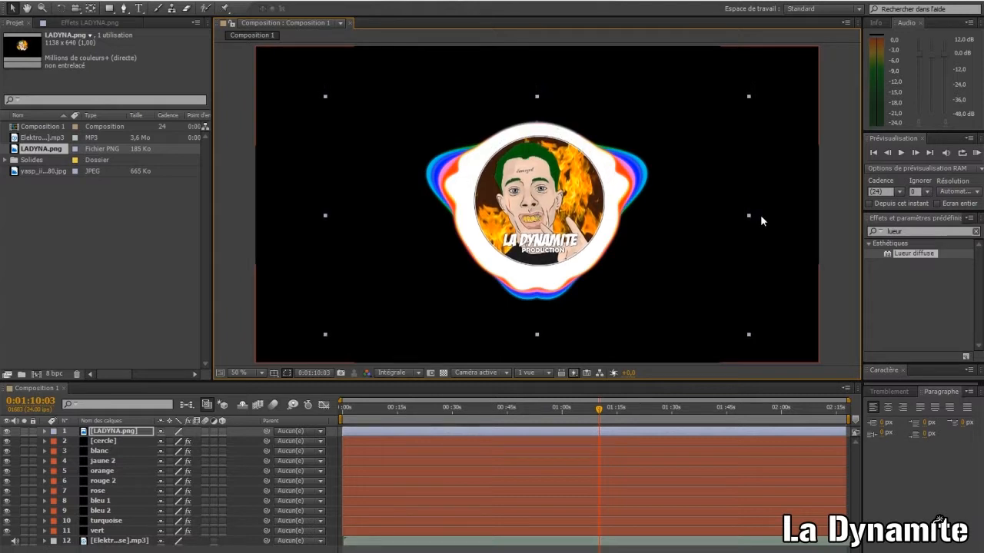
key("Down")
key("Down")
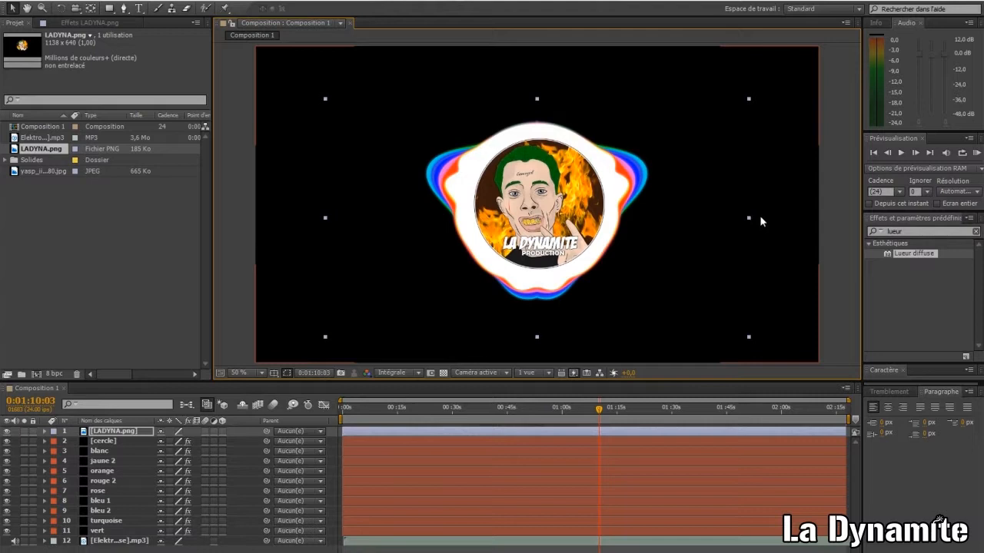
key("Left")
key("Left")
key("Left")
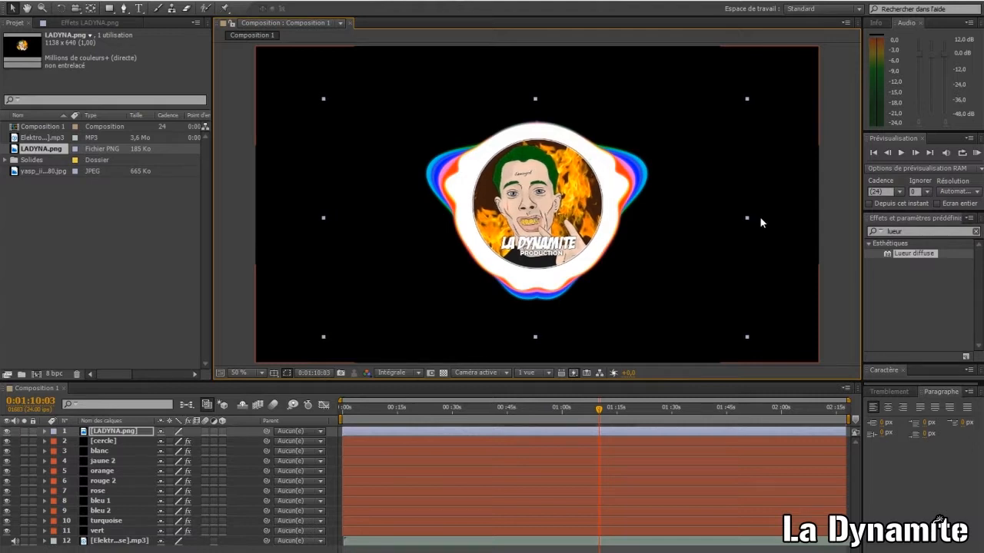
key("Down")
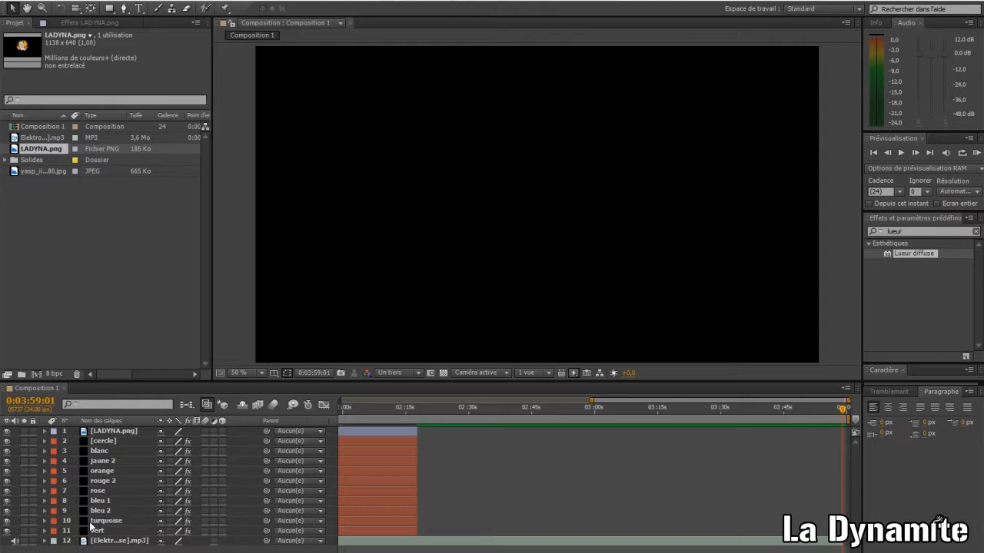
Select all layers from LADYNA.png to vert and extend their out points to 0:03:59:01.
left_click_drag(82, 497, 103, 432)
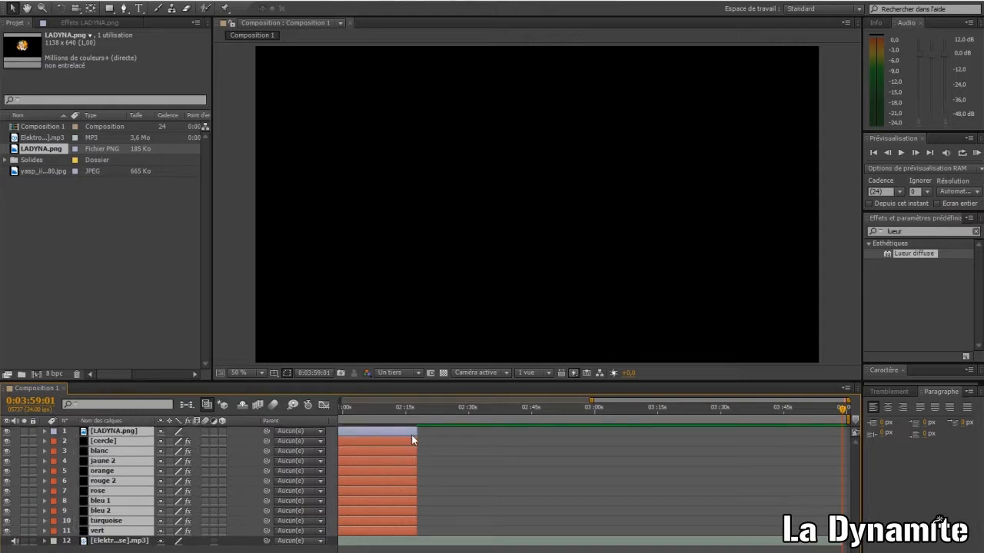
left_click_drag(416, 433, 547, 432)
left_click_drag(694, 436, 842, 435)
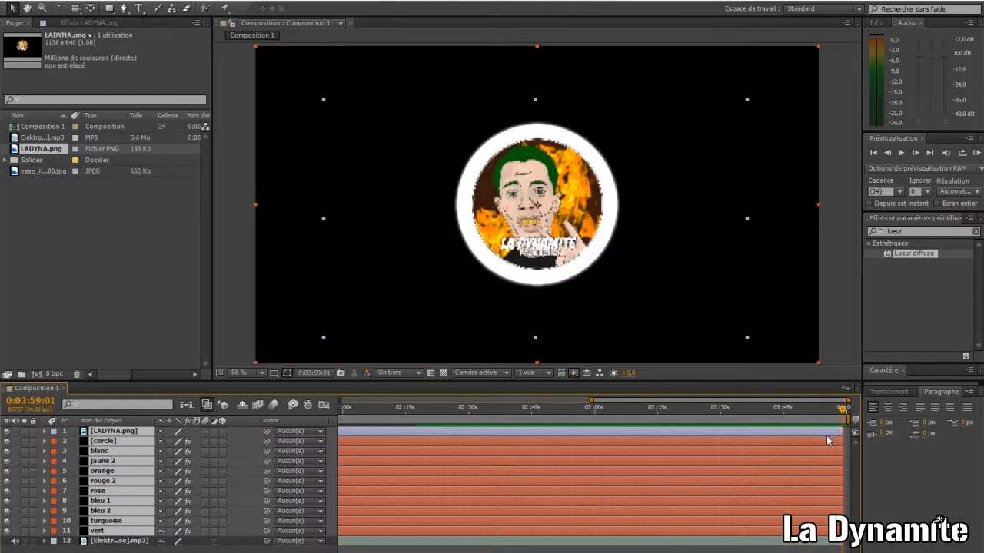
Extend the start of the work area back to the beginning of the composition and clear the layer selection.
left_click(635, 408)
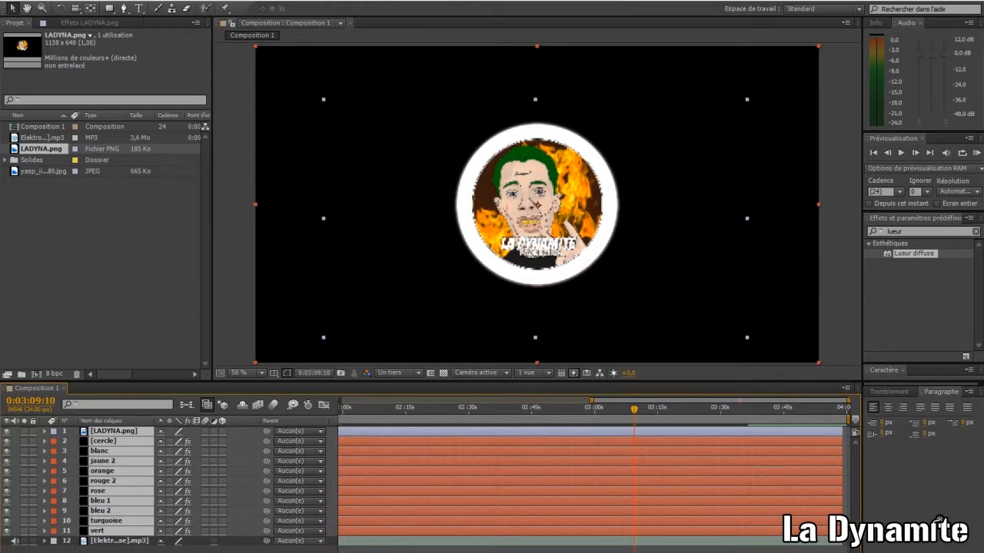
left_click_drag(592, 400, 341, 400)
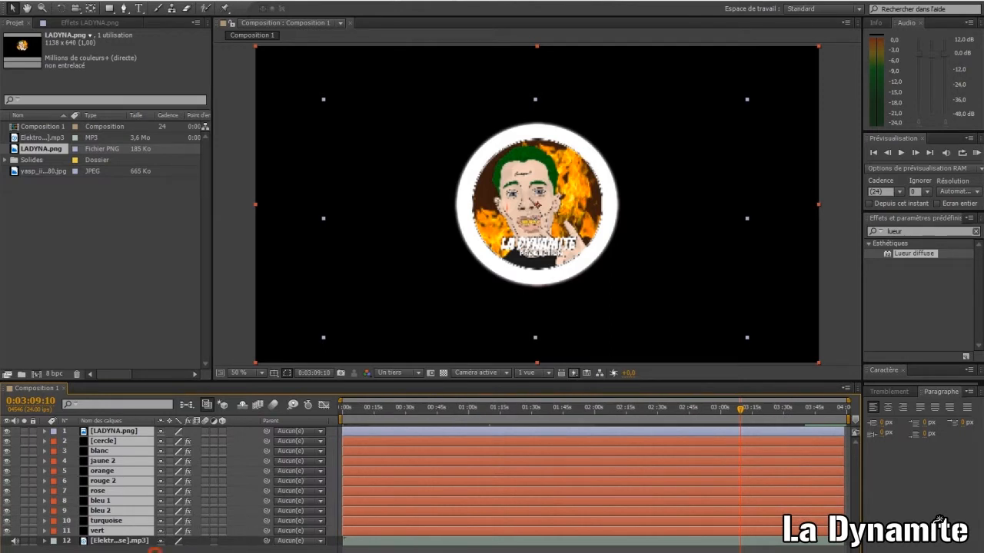
left_click(154, 551)
Move the current time to 0:00:45:20 and set the composition's preview resolution to Intégrale.
left_click(440, 411)
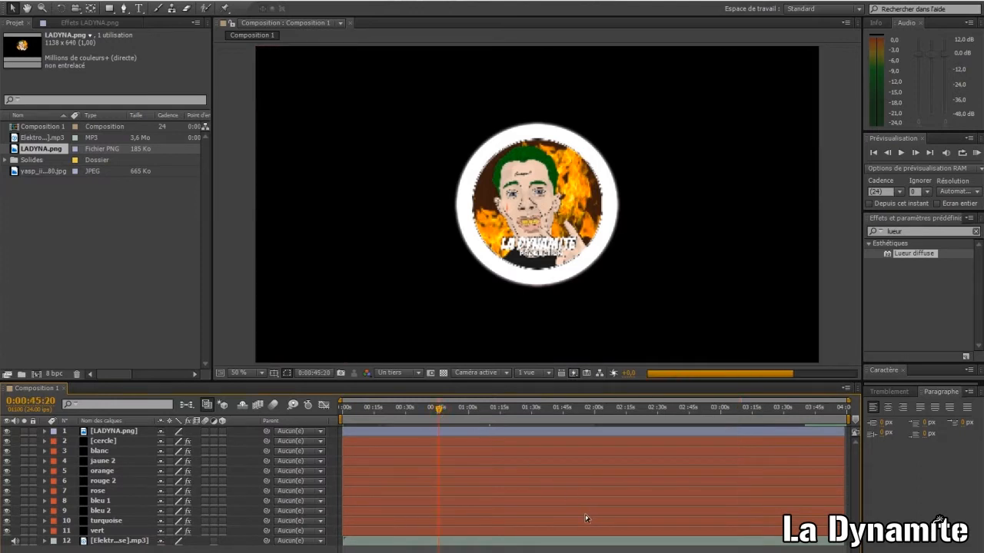
left_click(396, 372)
left_click(406, 407)
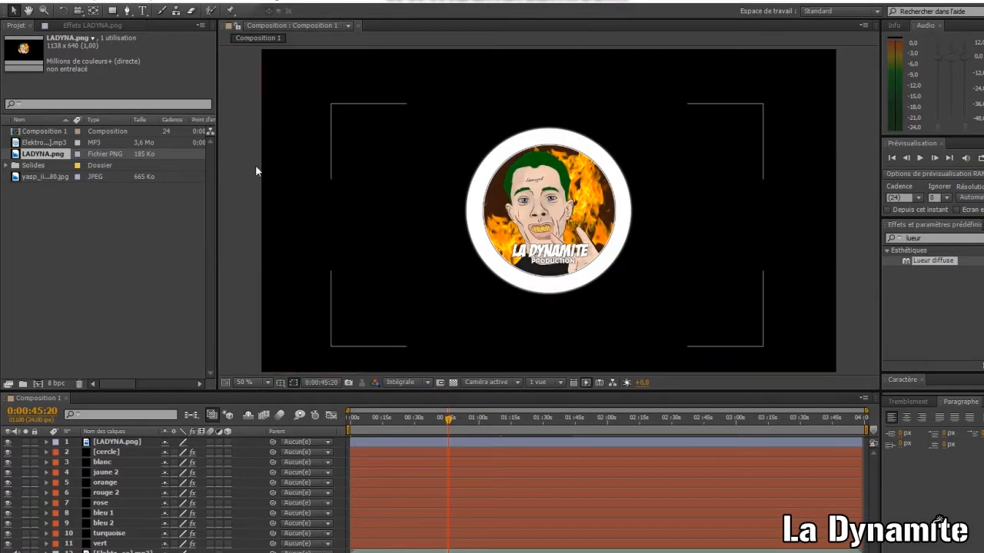
Add the yasp_ii1920x1080.jpg space image to the composition as a background layer directly below the vert layer.
left_click(42, 178)
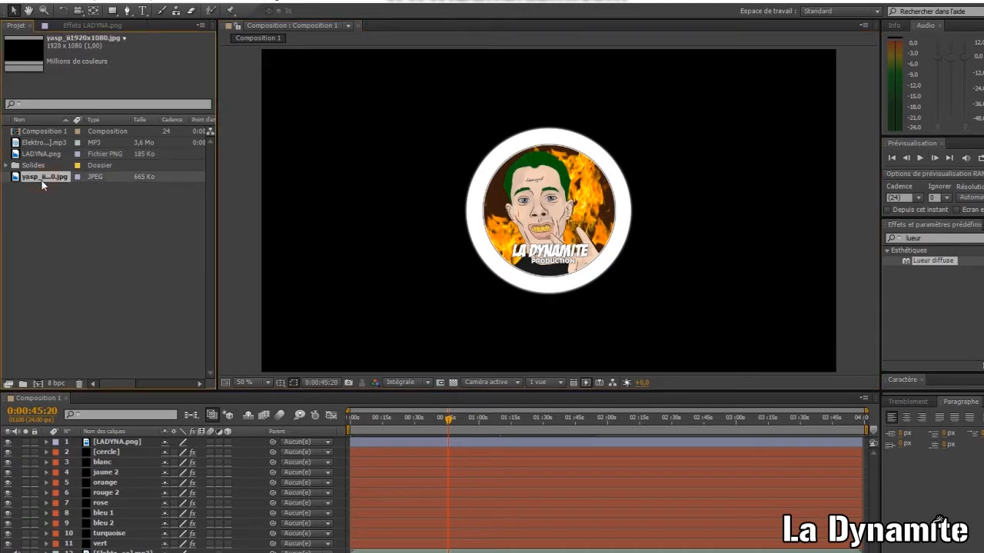
left_click(65, 217)
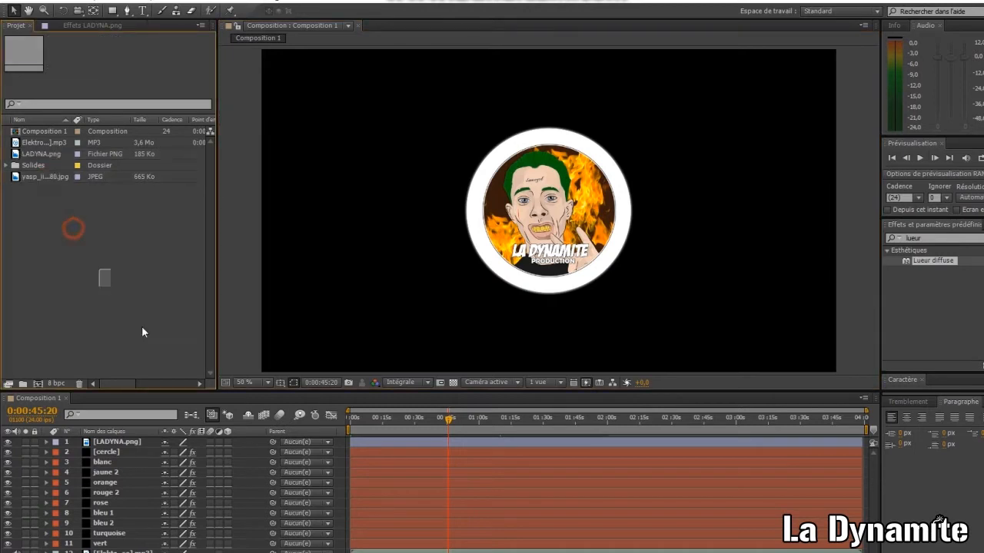
left_click(92, 294)
left_click_drag(39, 178, 305, 460)
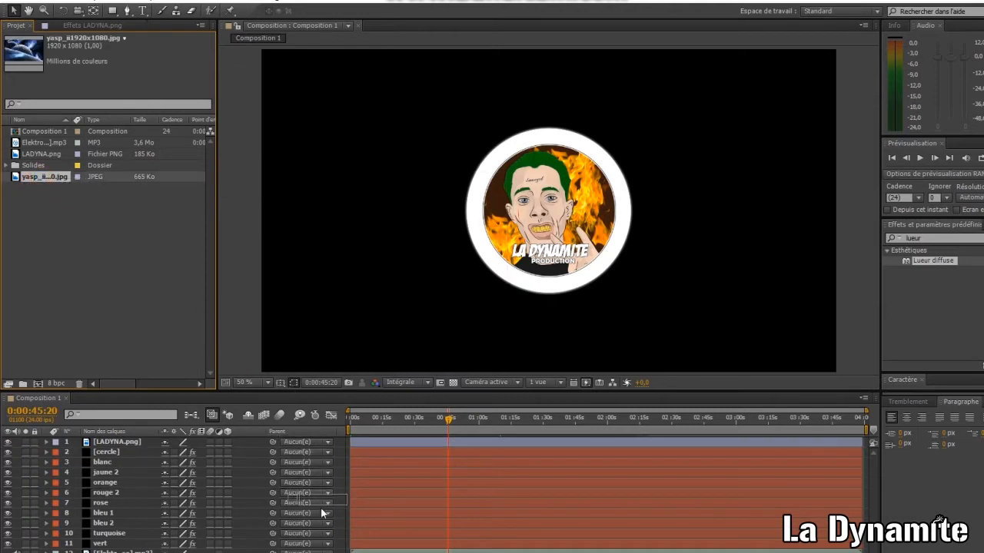
left_click_drag(320, 508, 321, 510)
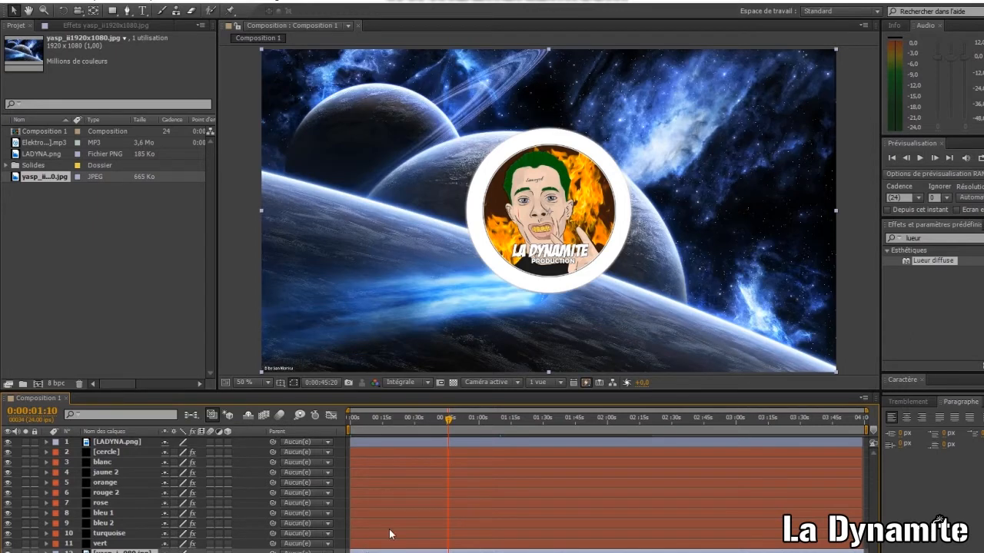
Preview the composition at 0:01:12:02 and 0:01:41:03 and add it to the render queue.
left_click(504, 418)
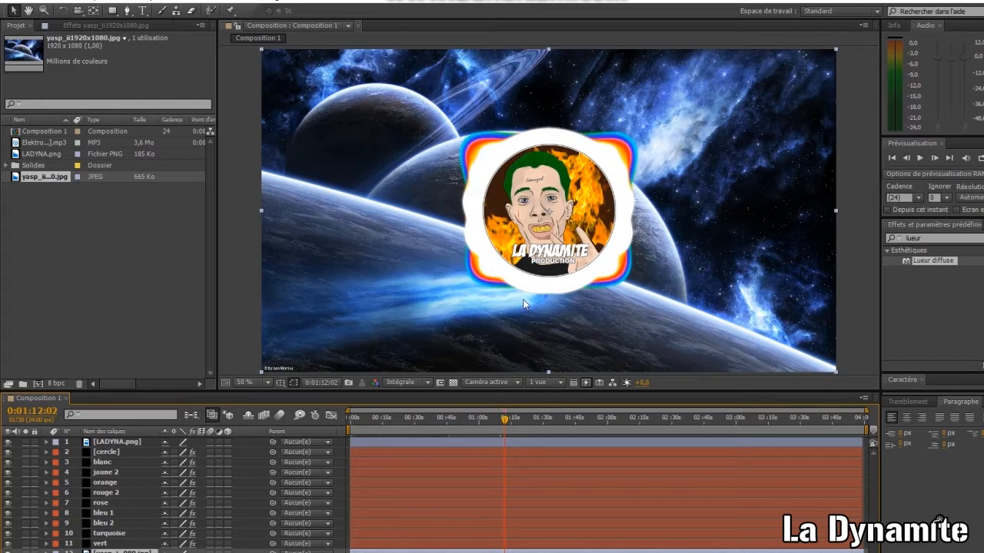
left_click(568, 419)
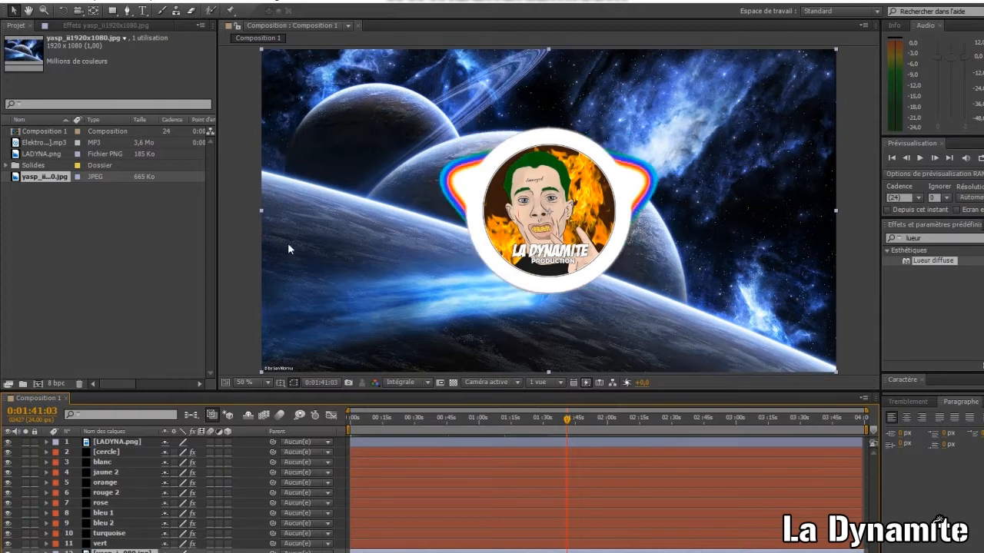
left_click(85, 1)
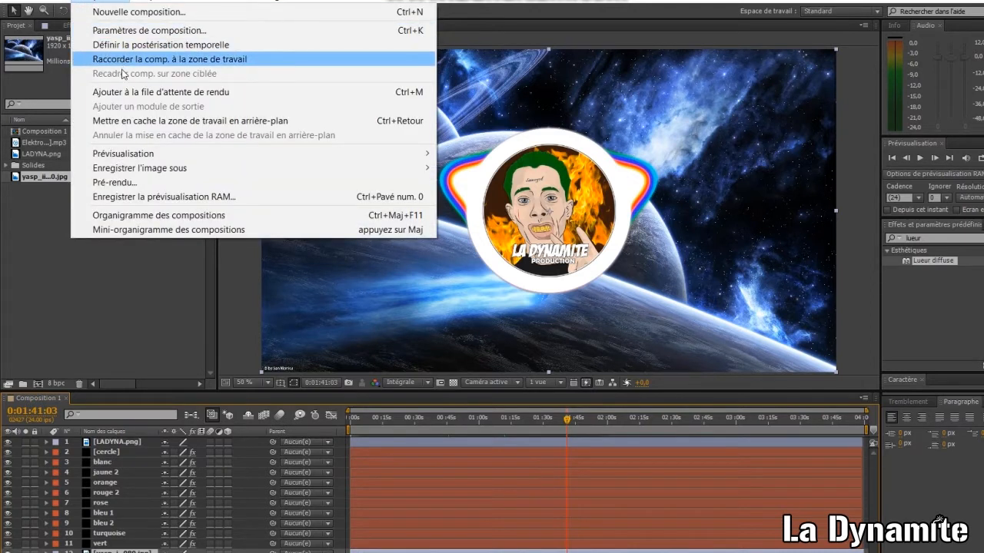
left_click(127, 92)
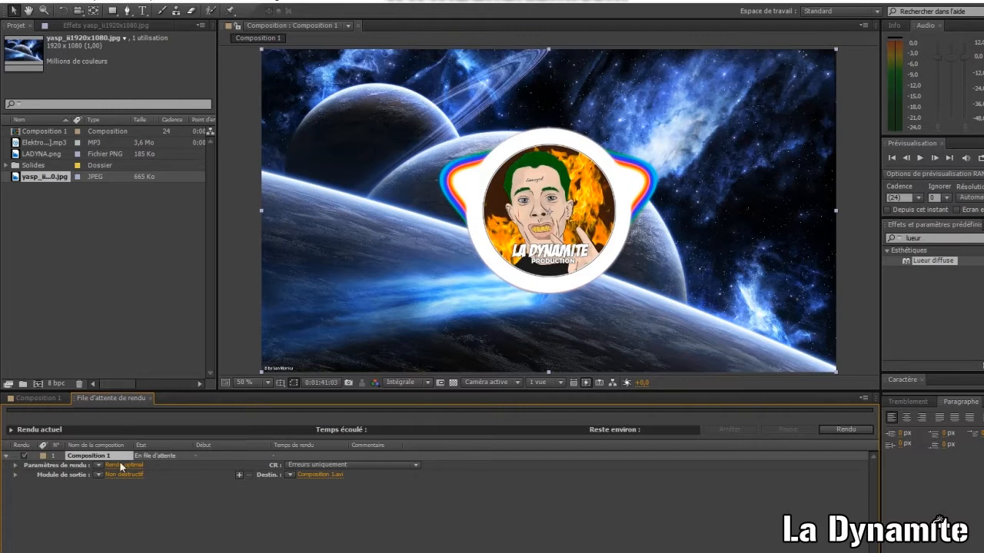
Set the render's output module to the H.264 format and enable audio output.
left_click(120, 476)
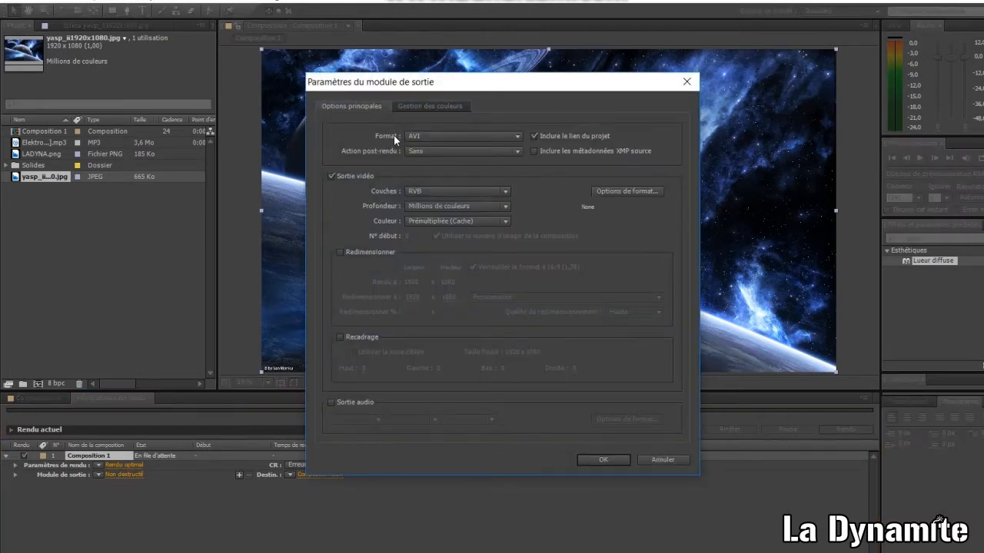
left_click(410, 137)
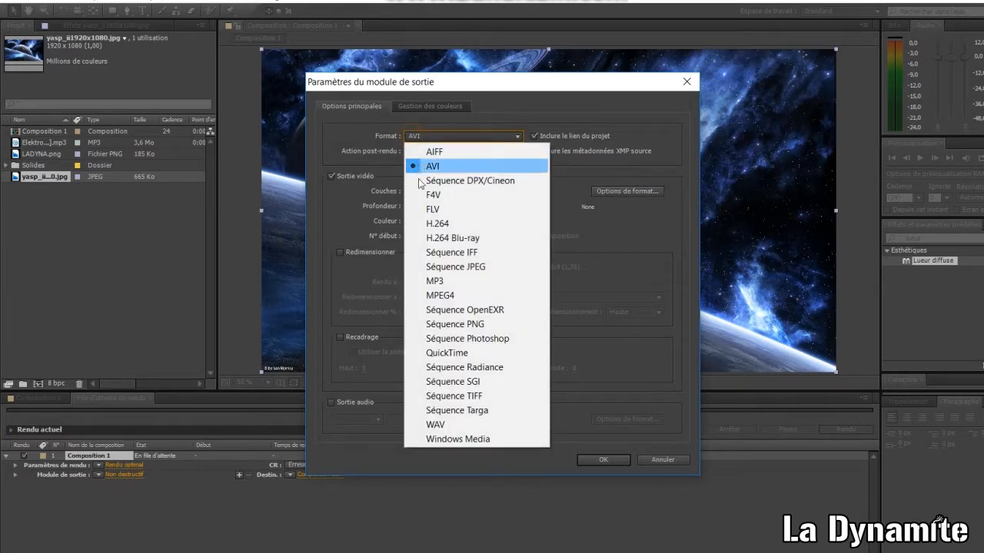
left_click(427, 225)
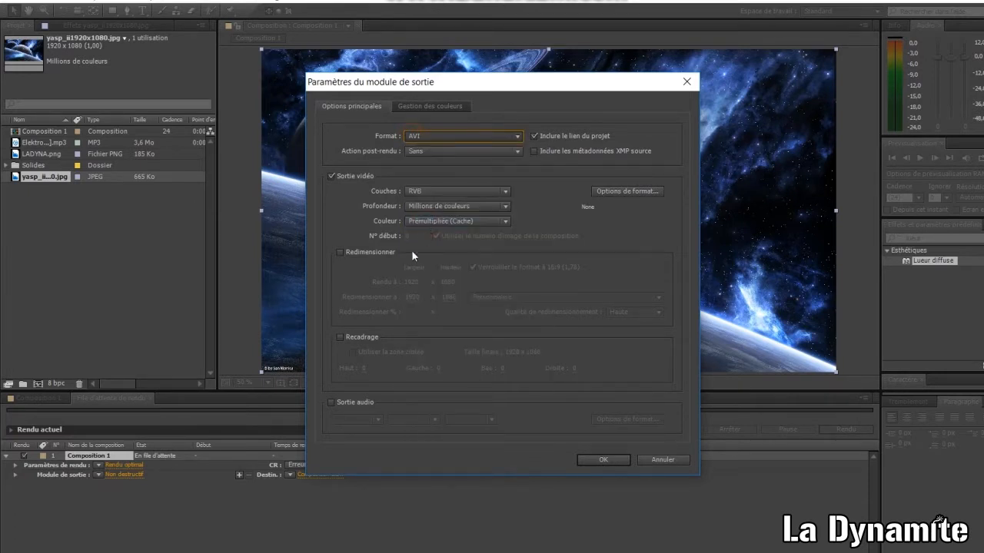
left_click(333, 402)
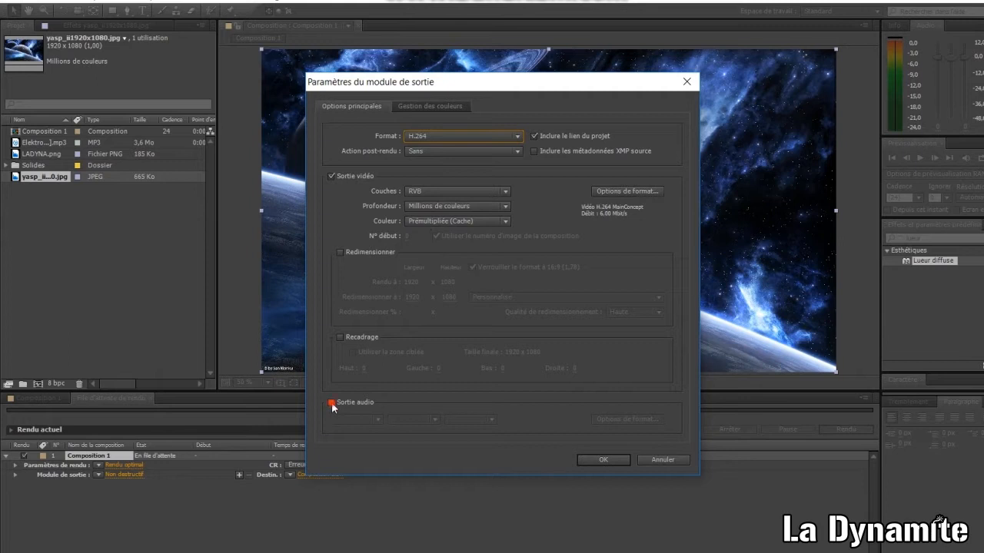
left_click(590, 460)
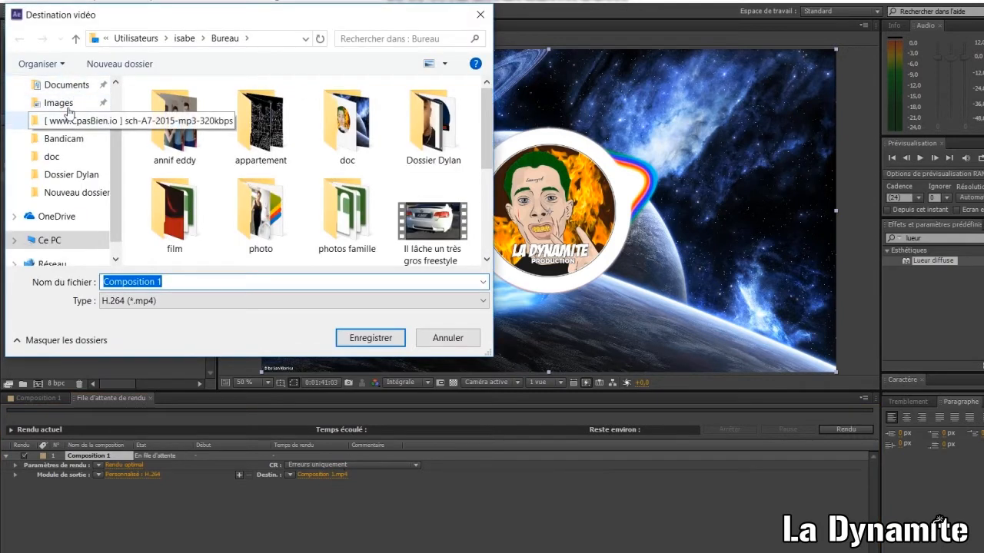
Set the output destination to "spectre audio" in the Bureau folder and start the render.
scroll(66, 114, "up", 2)
left_click(66, 115)
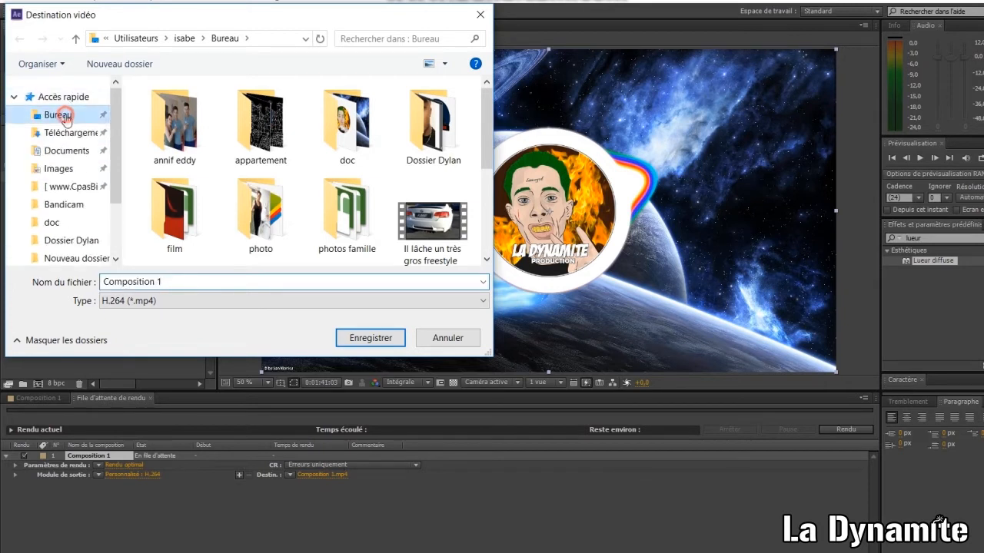
left_click(226, 281)
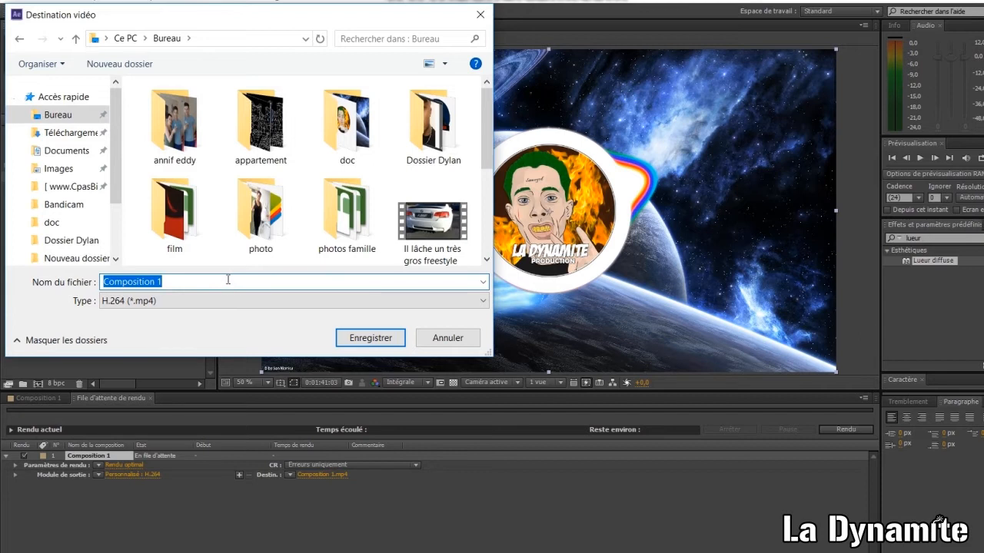
type("spectre audio")
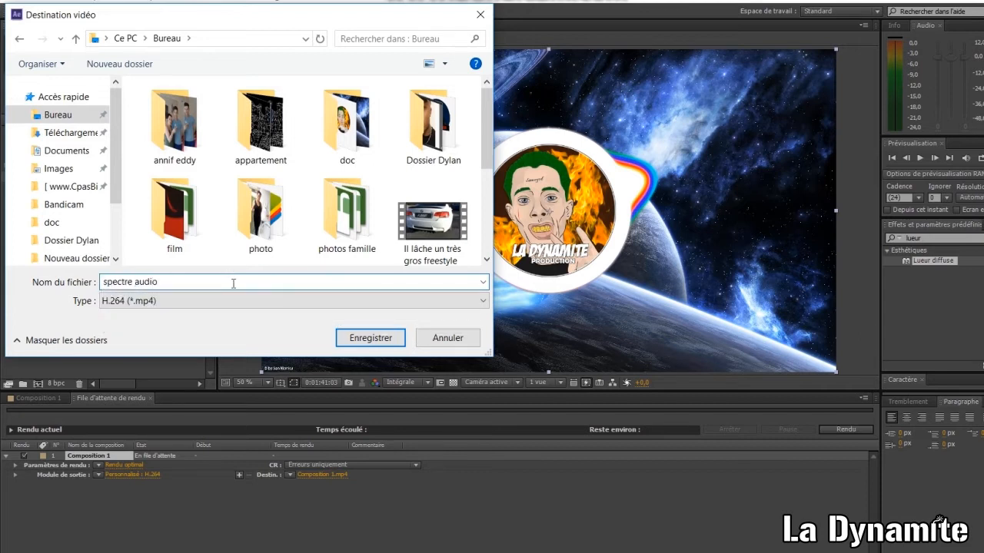
left_click(382, 339)
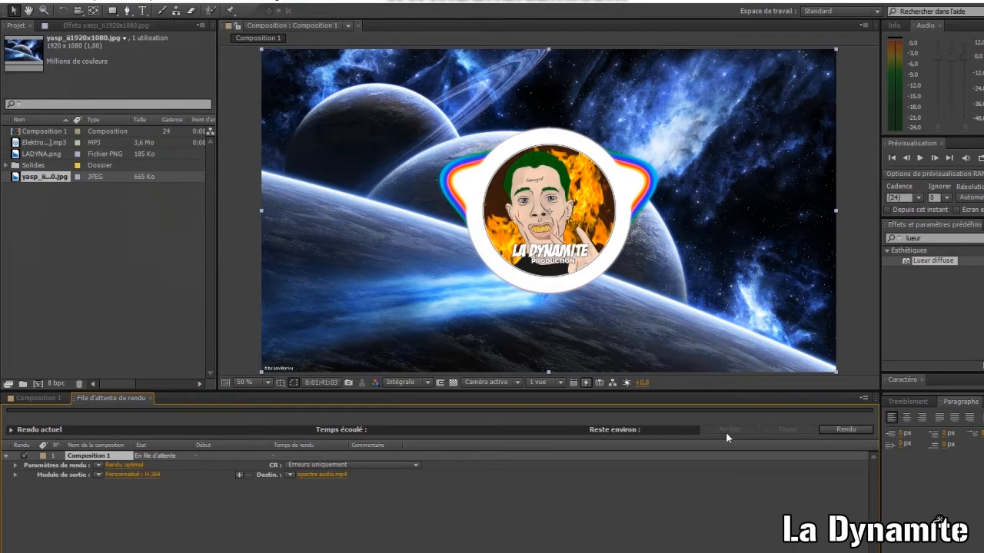
left_click(843, 430)
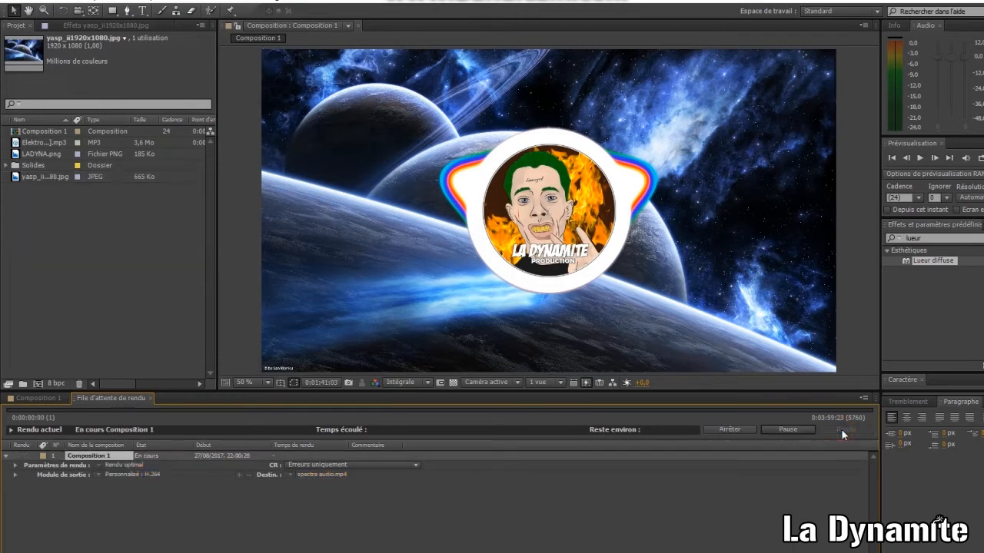